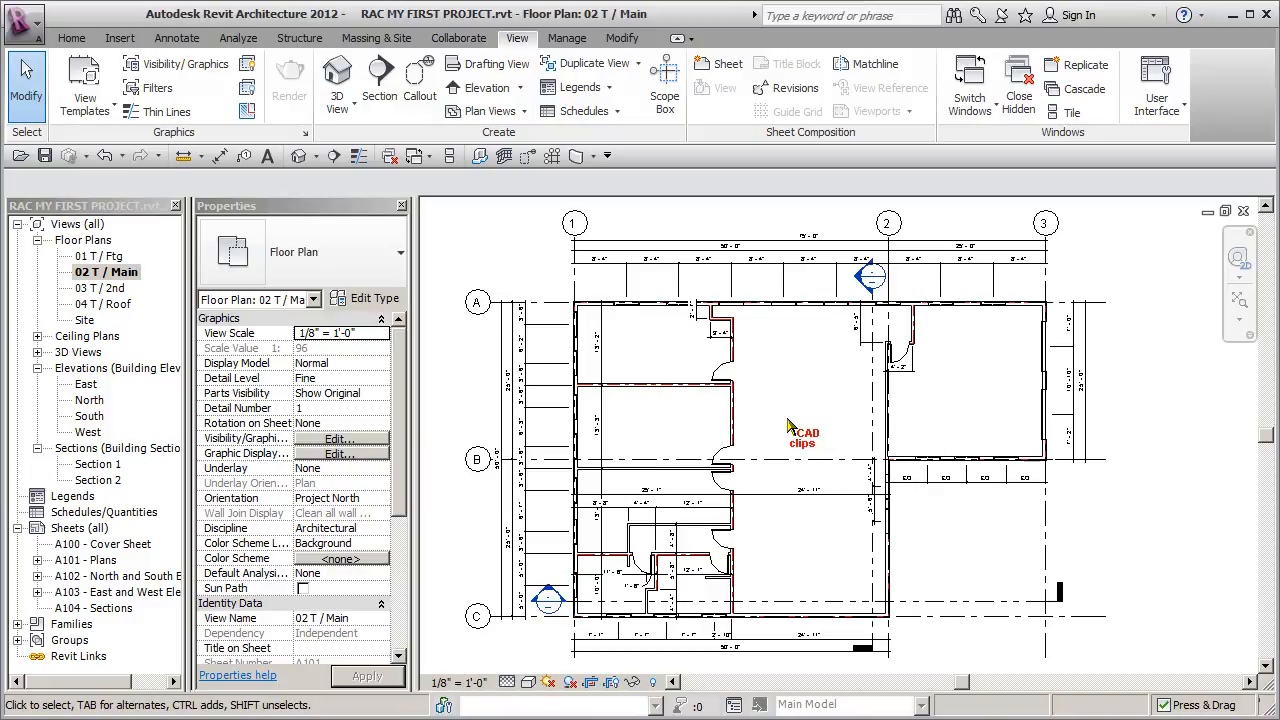
- Select the long vertical partition, the horizontal room partition and the short closet wall one at a time in the main floor plan
{"action": "middle_click_drag", "start_coordinate": [800, 396], "coordinate": [840, 420]}
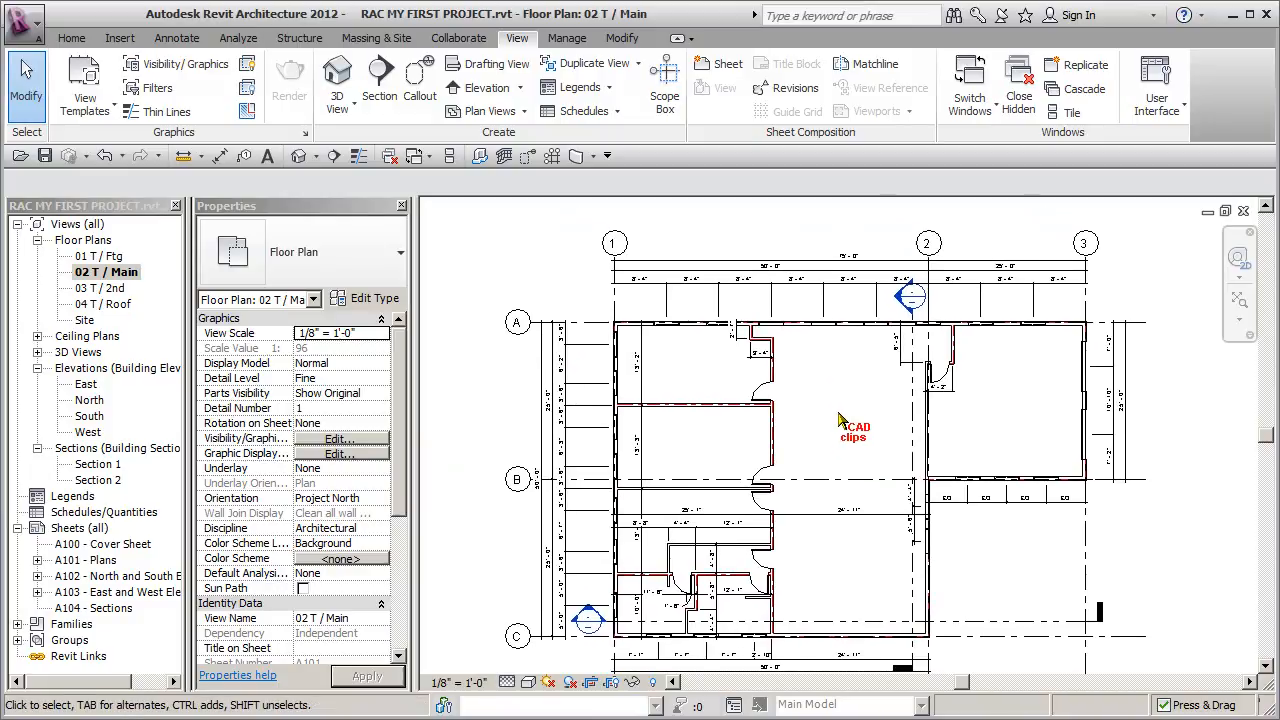
{"action": "scroll", "coordinate": [840, 420], "scroll_direction": "up", "scroll_amount": 5}
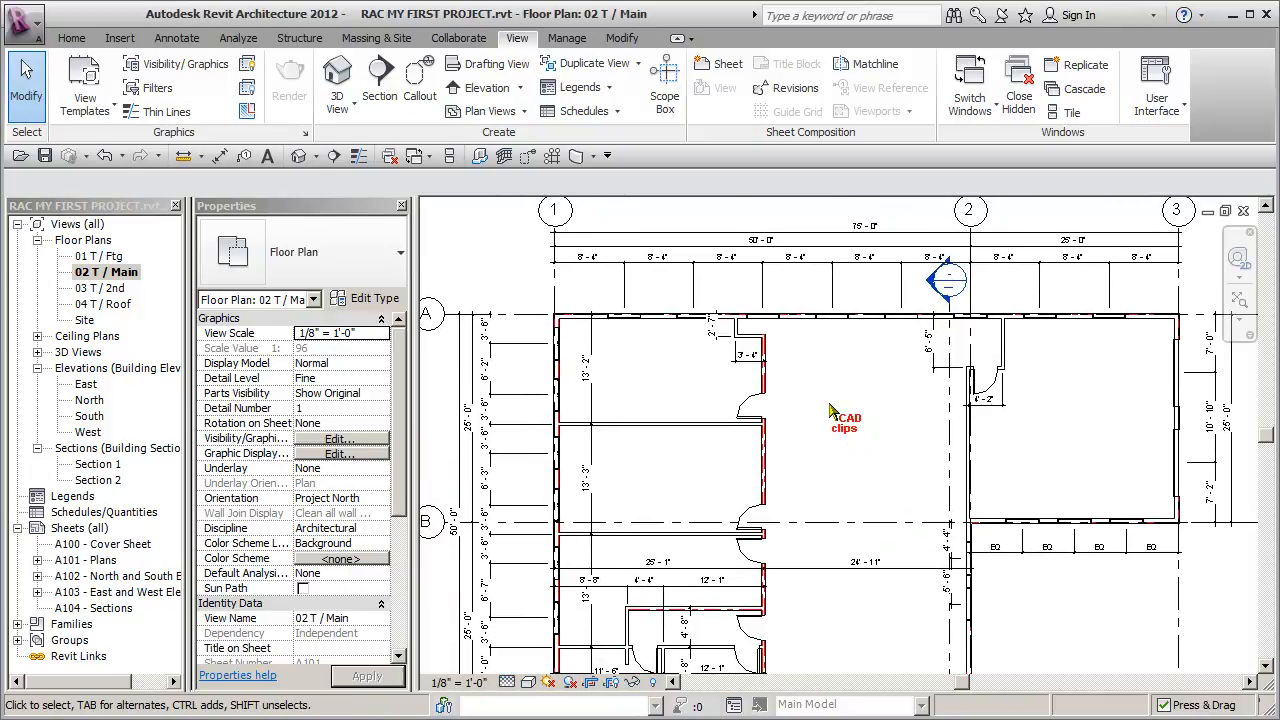
{"action": "middle_click_drag", "start_coordinate": [829, 404], "coordinate": [858, 467]}
{"action": "scroll", "coordinate": [832, 446], "scroll_direction": "up", "scroll_amount": 2}
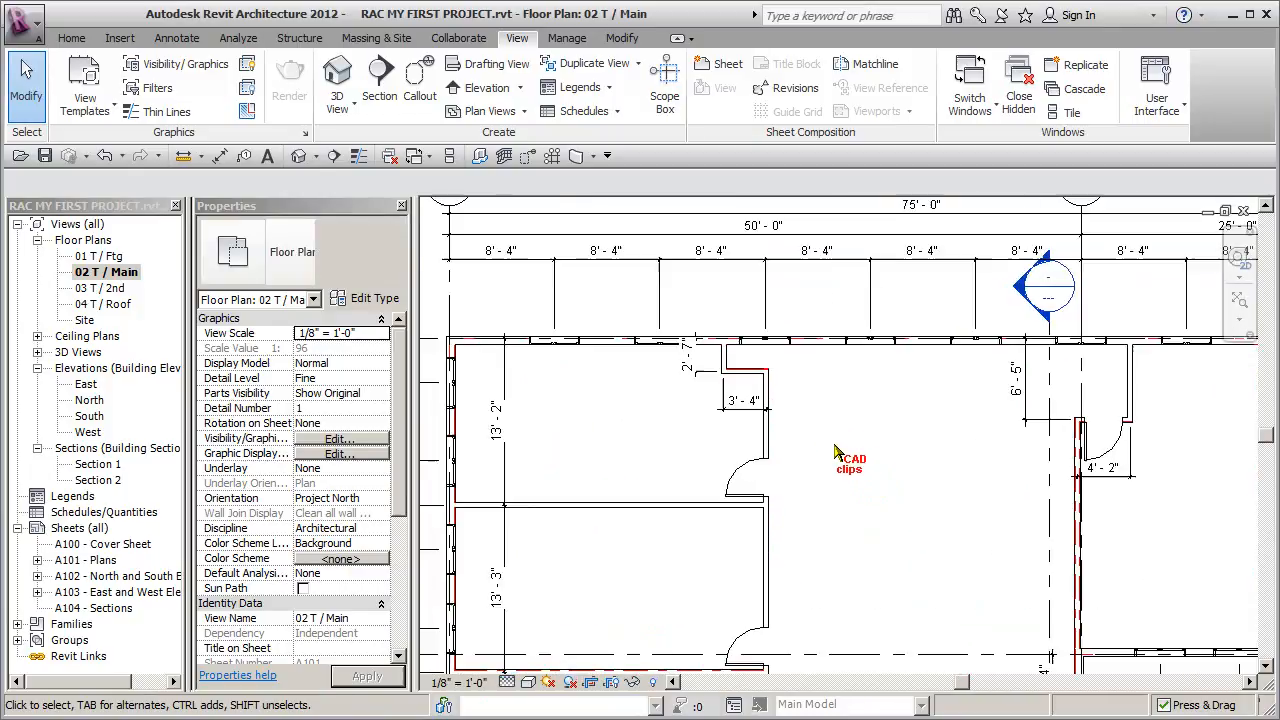
{"action": "left_click", "coordinate": [753, 440]}
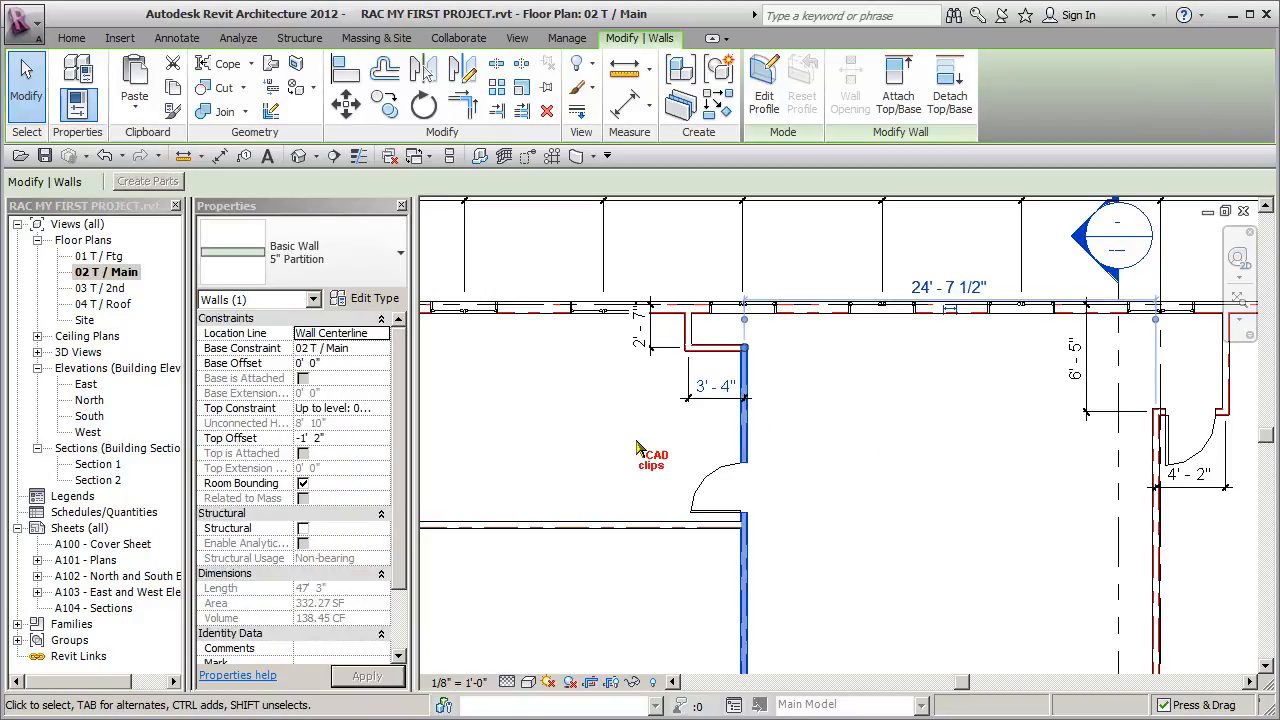
{"action": "left_click", "coordinate": [591, 525]}
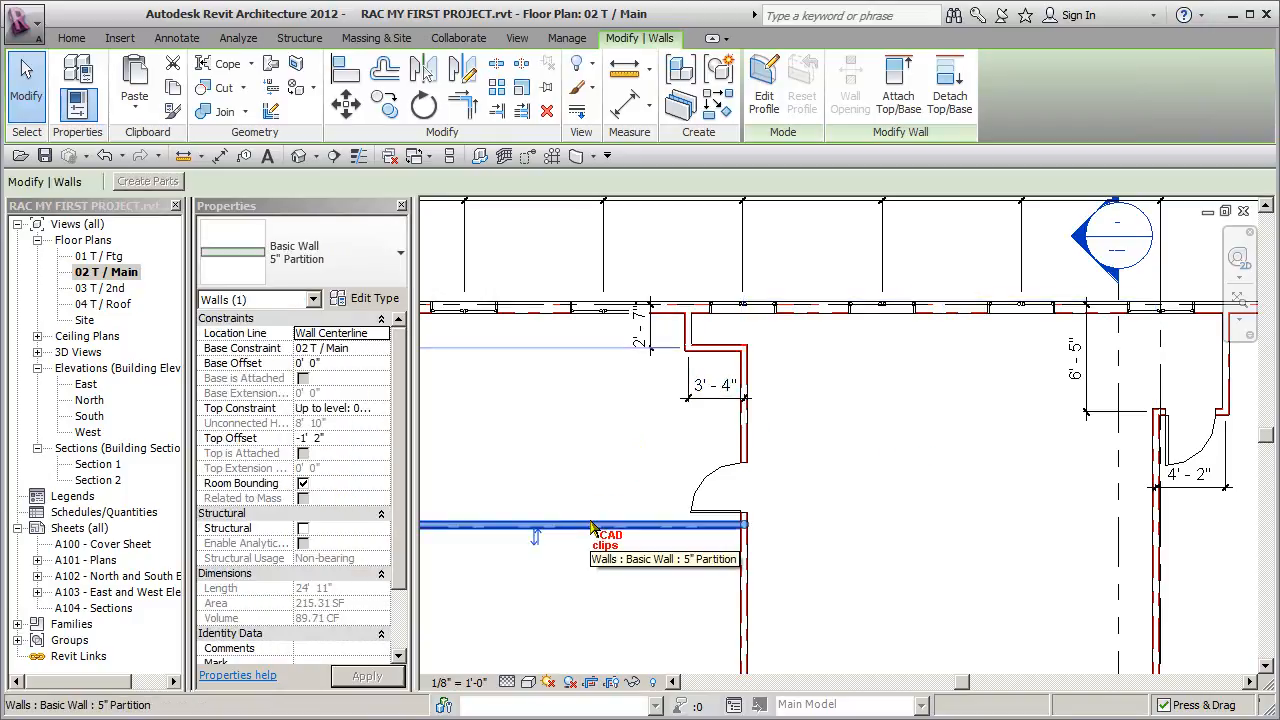
{"action": "left_click", "coordinate": [712, 349]}
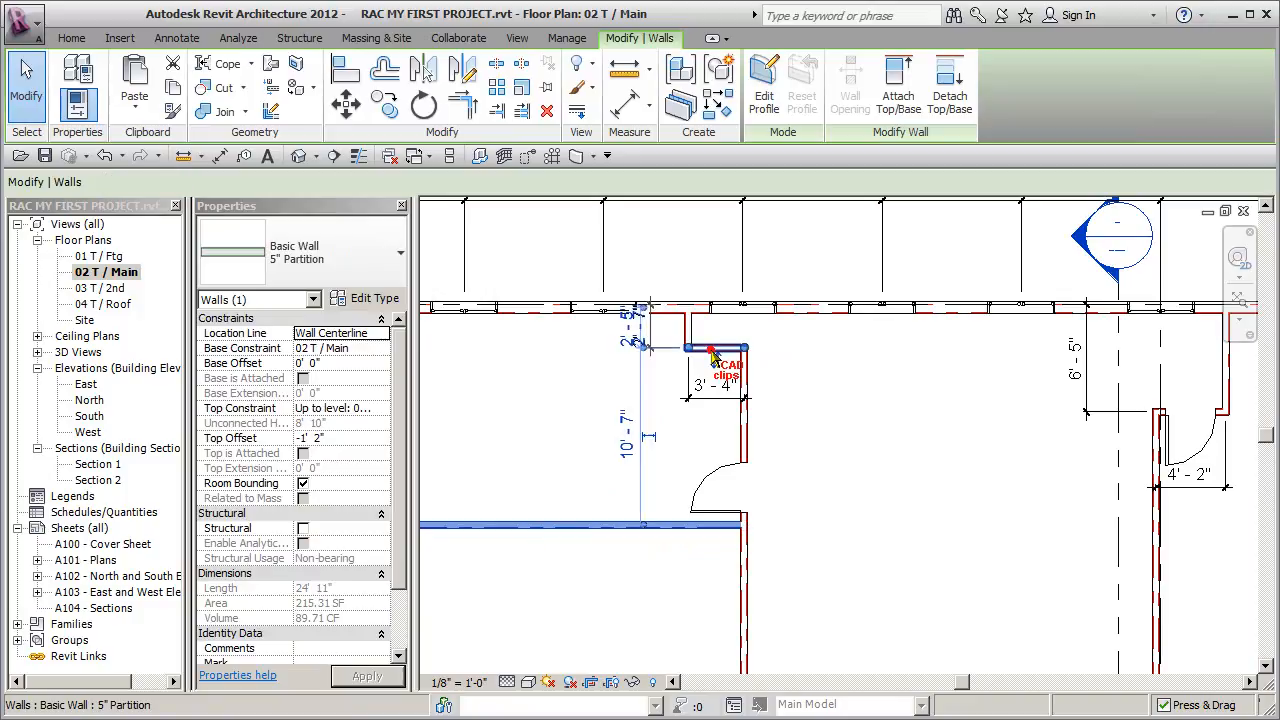
- Select the vertical partition, horizontal partition, both closet walls and two exterior-wall windows together; reduce the selection to one window and clear it
{"action": "left_click", "coordinate": [746, 390]}
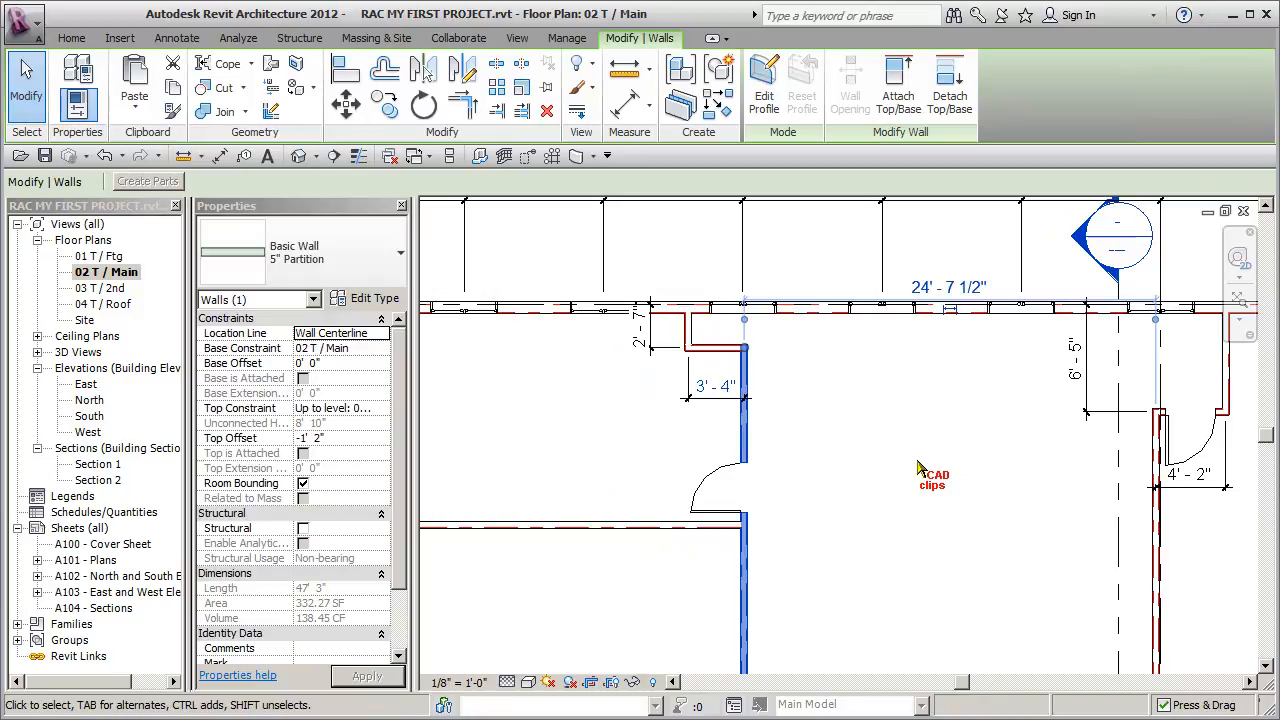
{"action": "left_click", "coordinate": [641, 526], "text": "ctrl"}
{"action": "left_click", "coordinate": [705, 347], "text": "ctrl"}
{"action": "left_click", "coordinate": [688, 330], "text": "ctrl"}
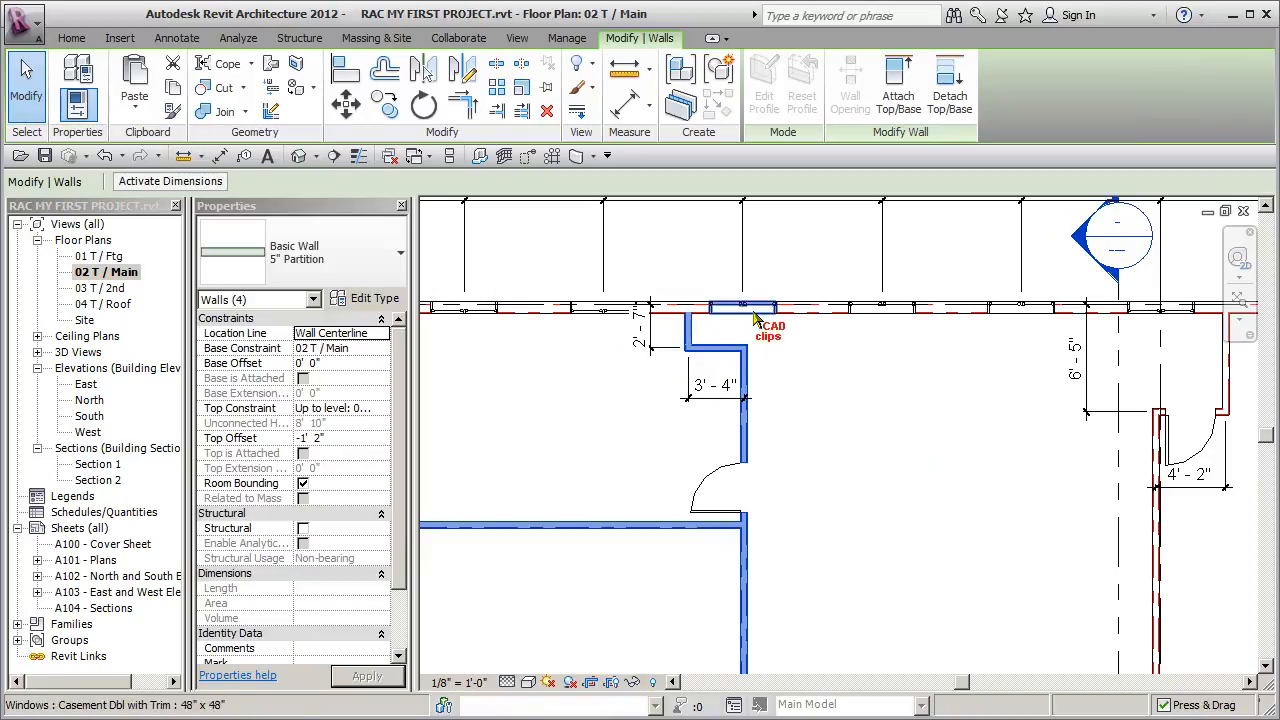
{"action": "left_click", "coordinate": [750, 318], "text": "ctrl"}
{"action": "left_click", "coordinate": [880, 310], "text": "ctrl"}
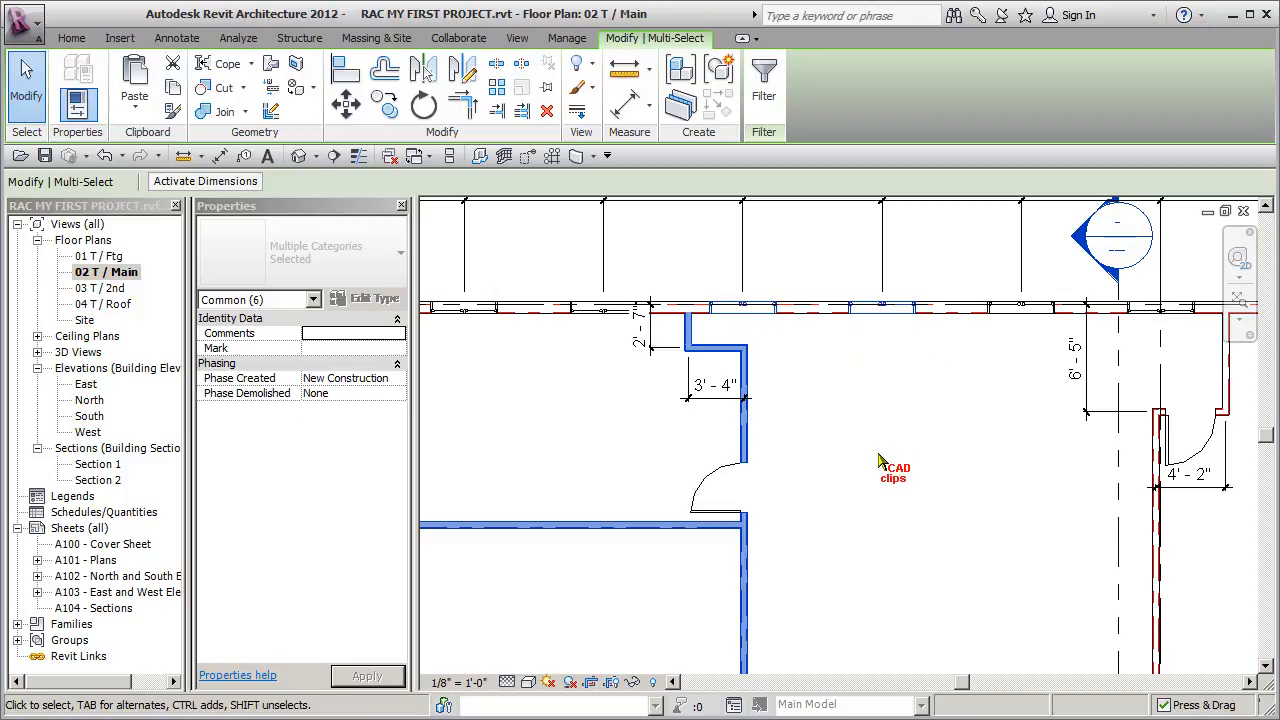
{"action": "left_click", "coordinate": [882, 322]}
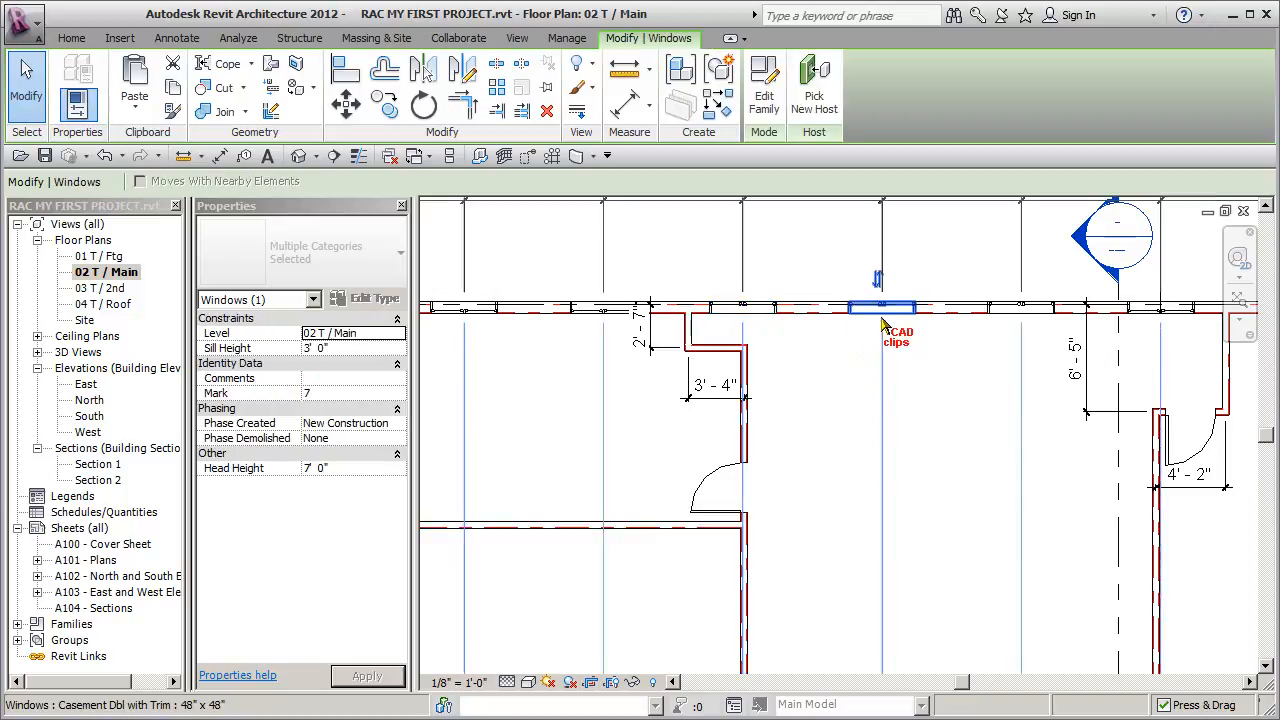
{"action": "left_click", "coordinate": [876, 412]}
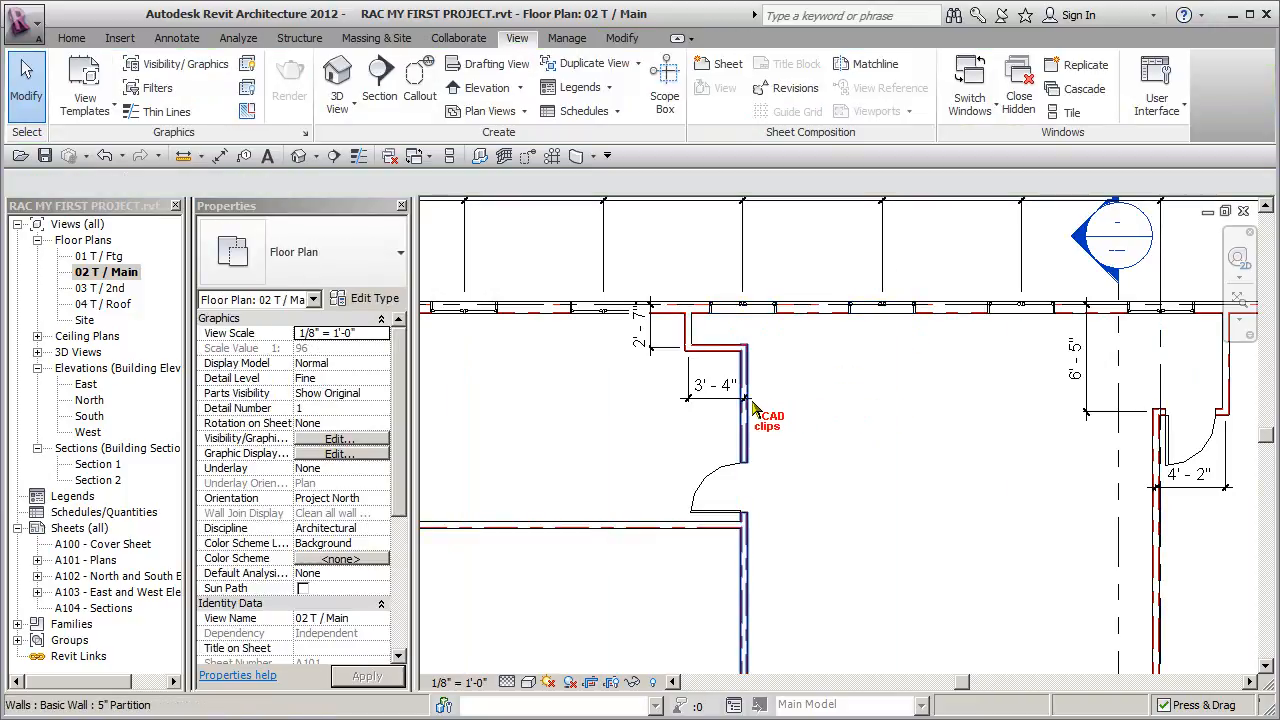
- Select the horizontal partition, vertical partition and door together, replace that selection with the 6" Exterior Wall alone, and cancel it
{"action": "left_click", "coordinate": [663, 523]}
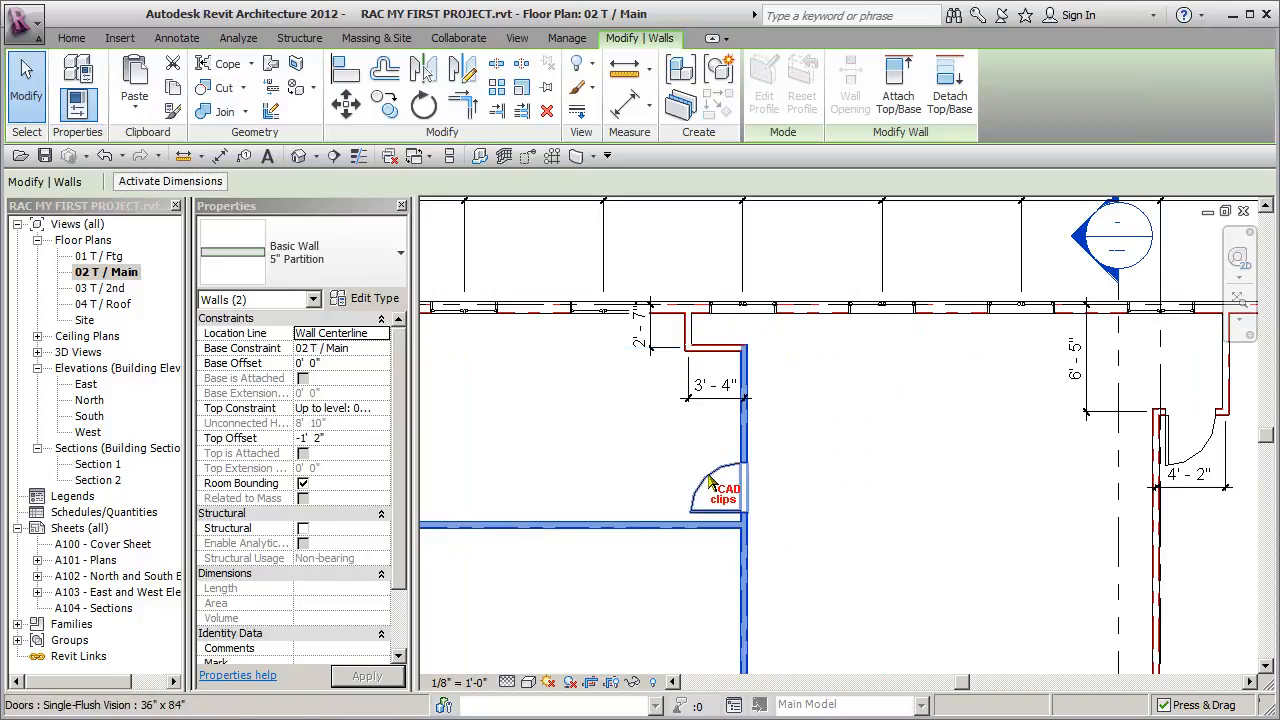
{"action": "left_click", "coordinate": [745, 440], "text": "ctrl"}
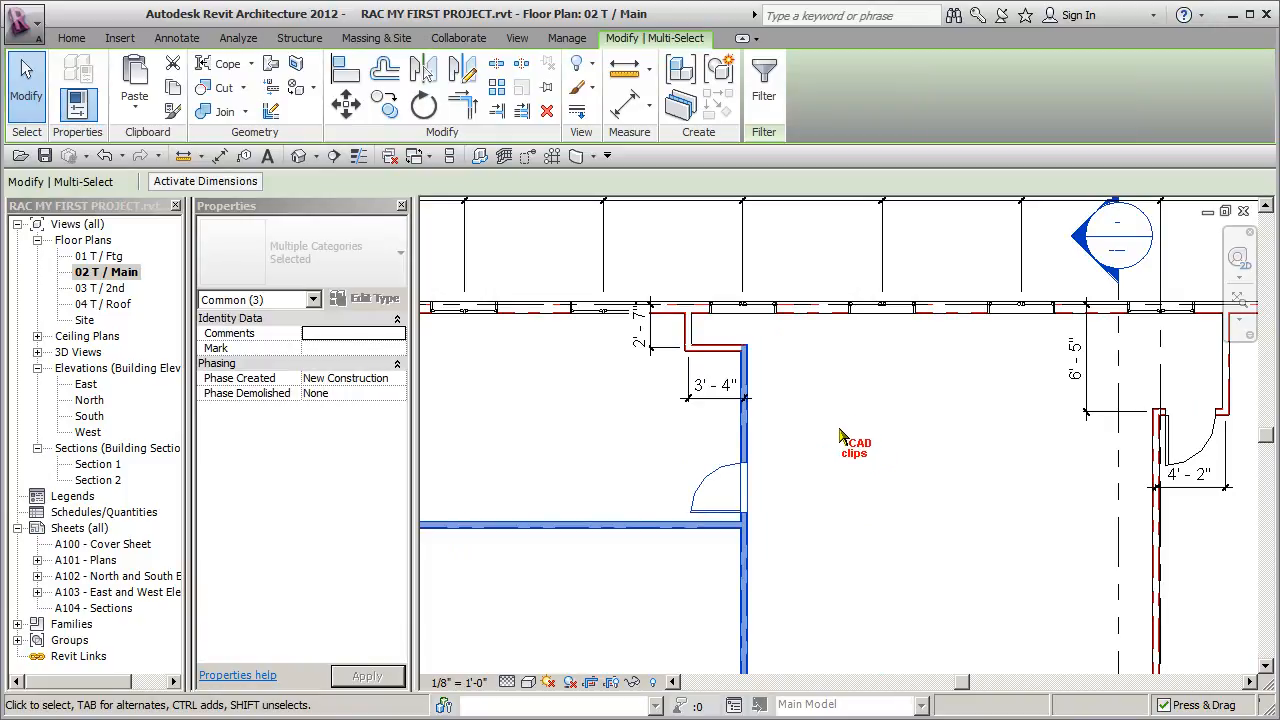
{"action": "left_click", "coordinate": [549, 316]}
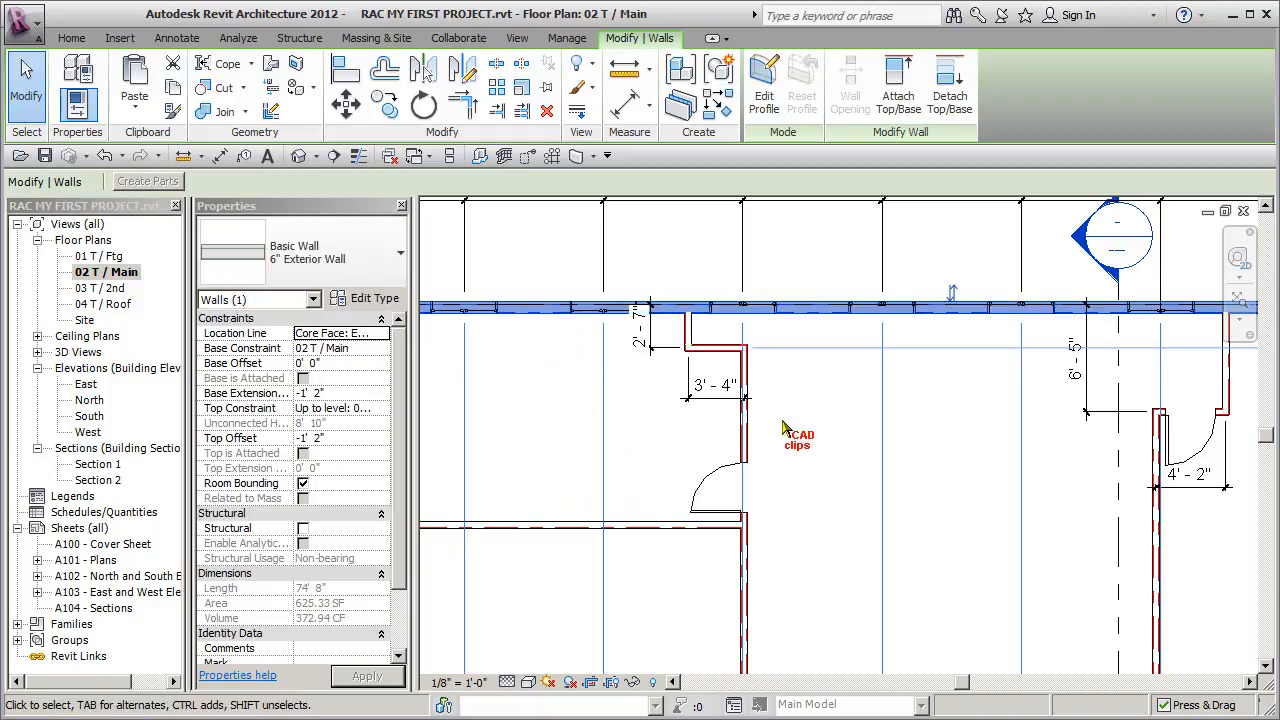
{"action": "key", "text": "Escape"}
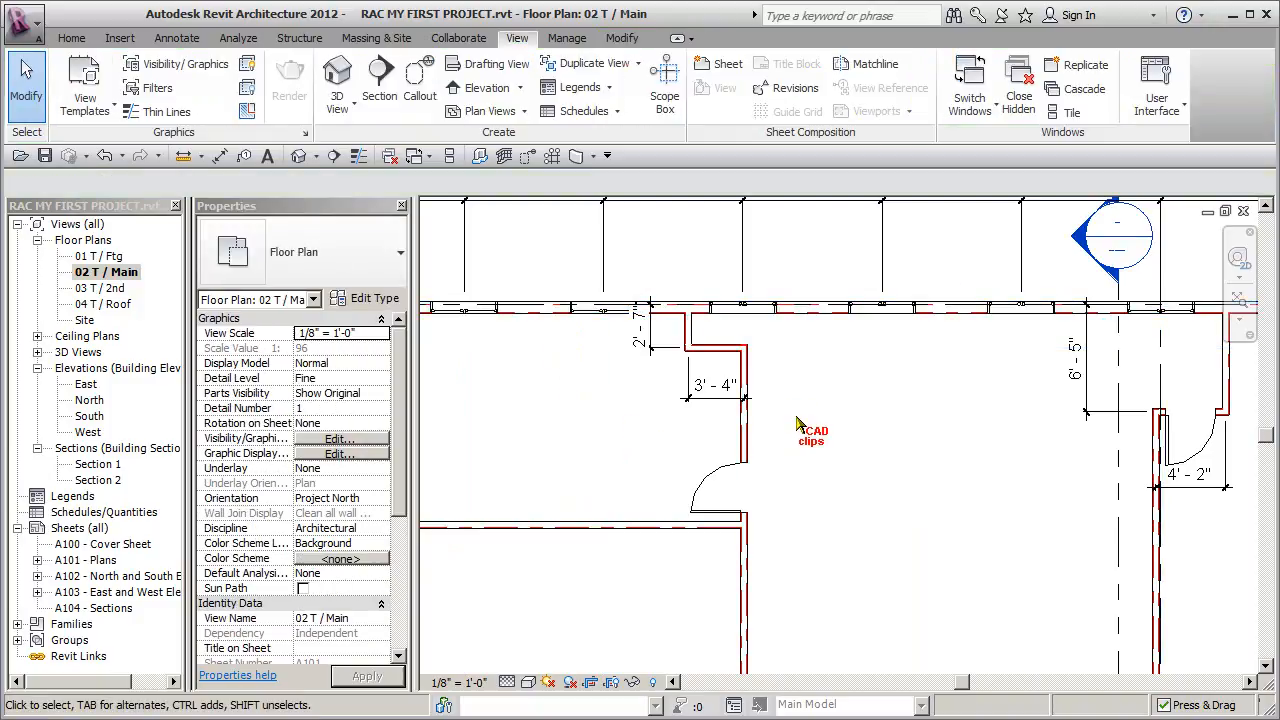
- Build a multiple selection of the vertical partition, its upper door and the horizontal partition, and clear it in empty space
{"action": "left_click", "coordinate": [746, 440]}
{"action": "left_click", "coordinate": [706, 481], "text": "ctrl"}
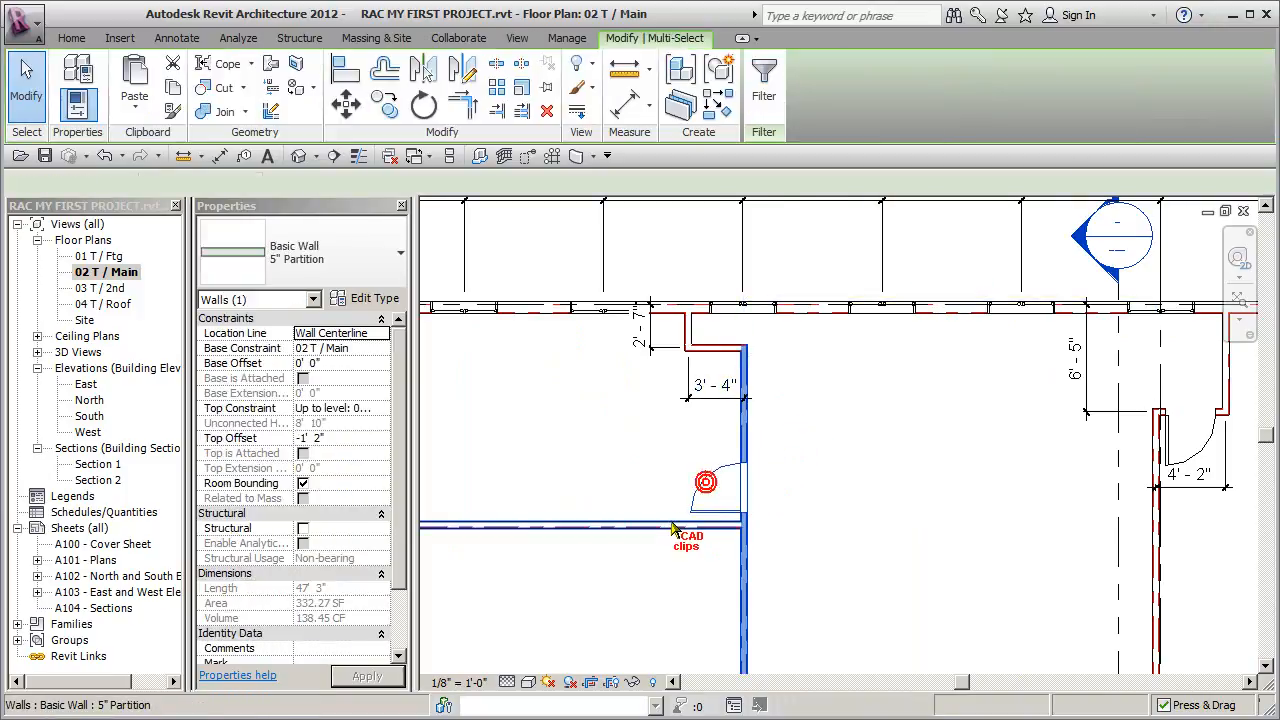
{"action": "left_click", "coordinate": [668, 524], "text": "ctrl"}
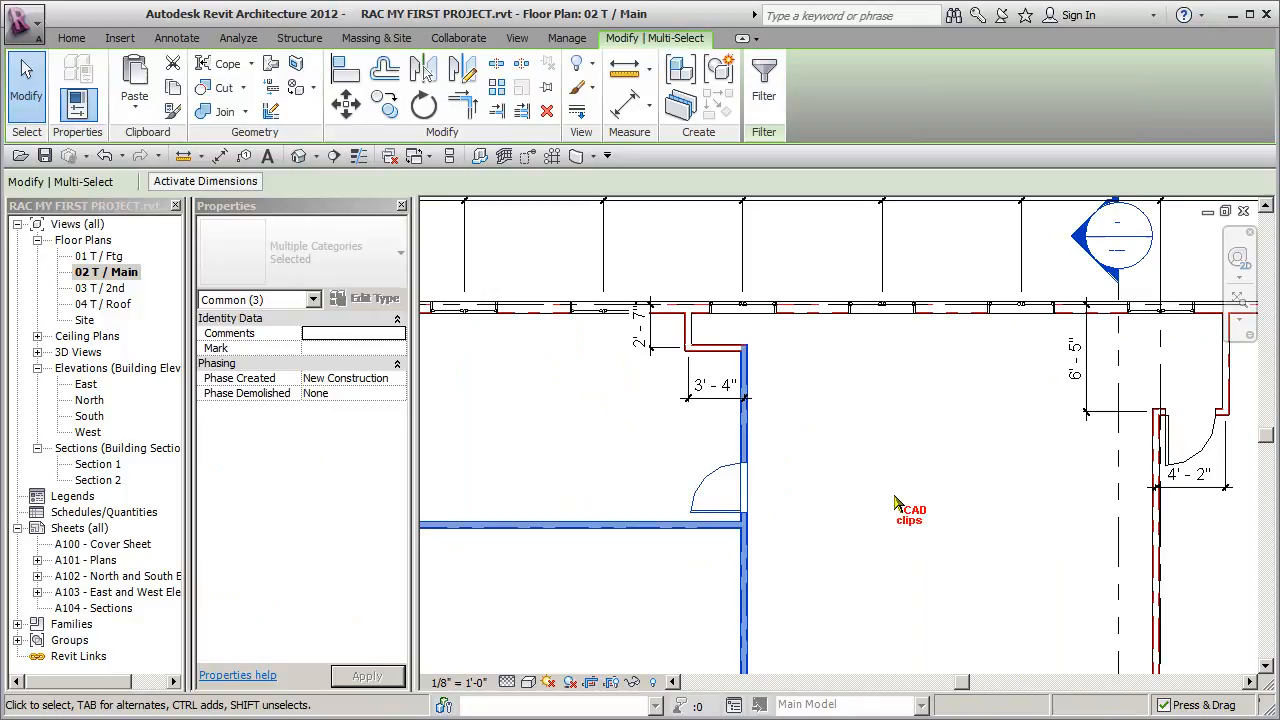
{"action": "left_click", "coordinate": [634, 449]}
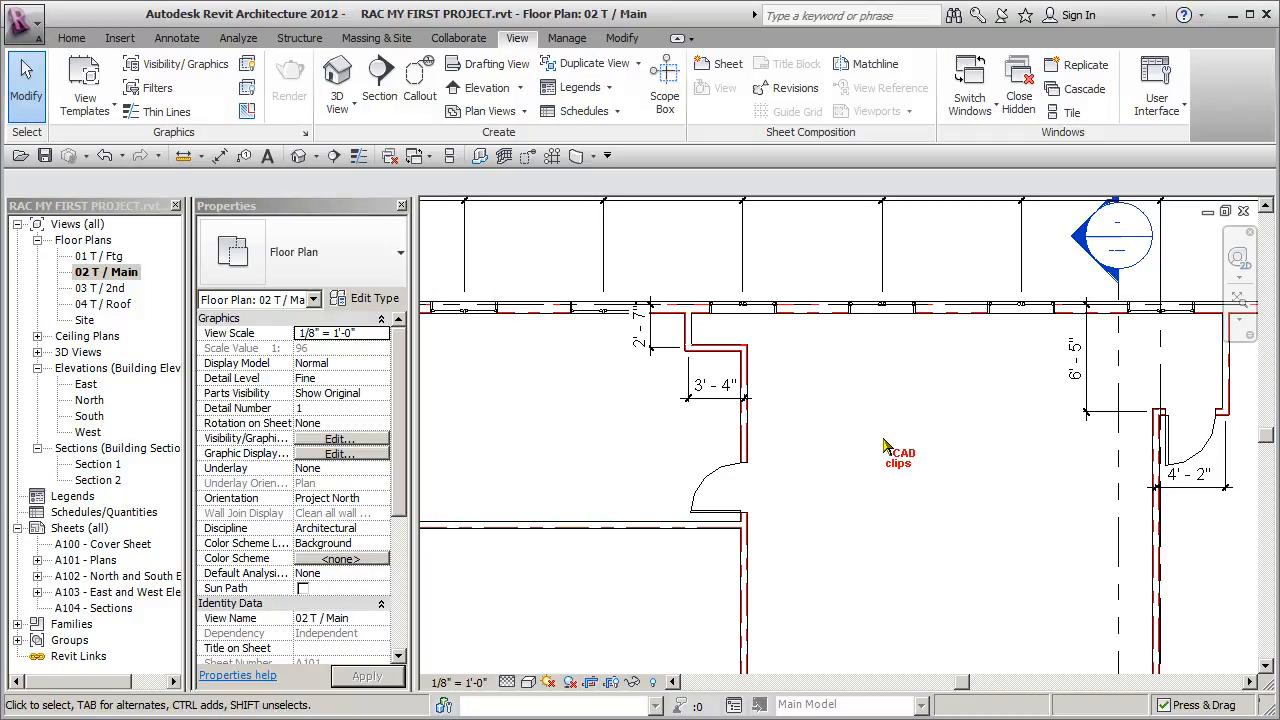
- Select both partitions and the door, and remove the vertical partition, the door and the horizontal partition from the selection individually
{"action": "left_click", "coordinate": [745, 432]}
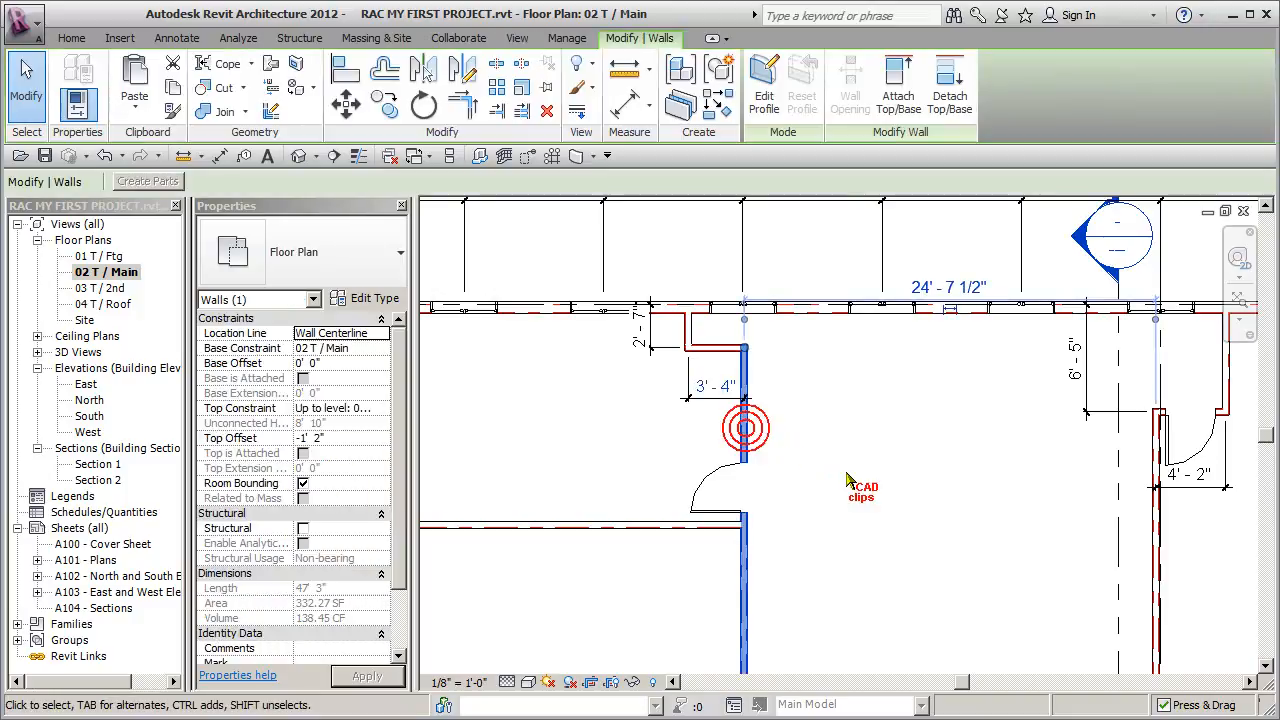
{"action": "left_click", "coordinate": [683, 528], "text": "ctrl"}
{"action": "left_click", "coordinate": [705, 485], "text": "ctrl"}
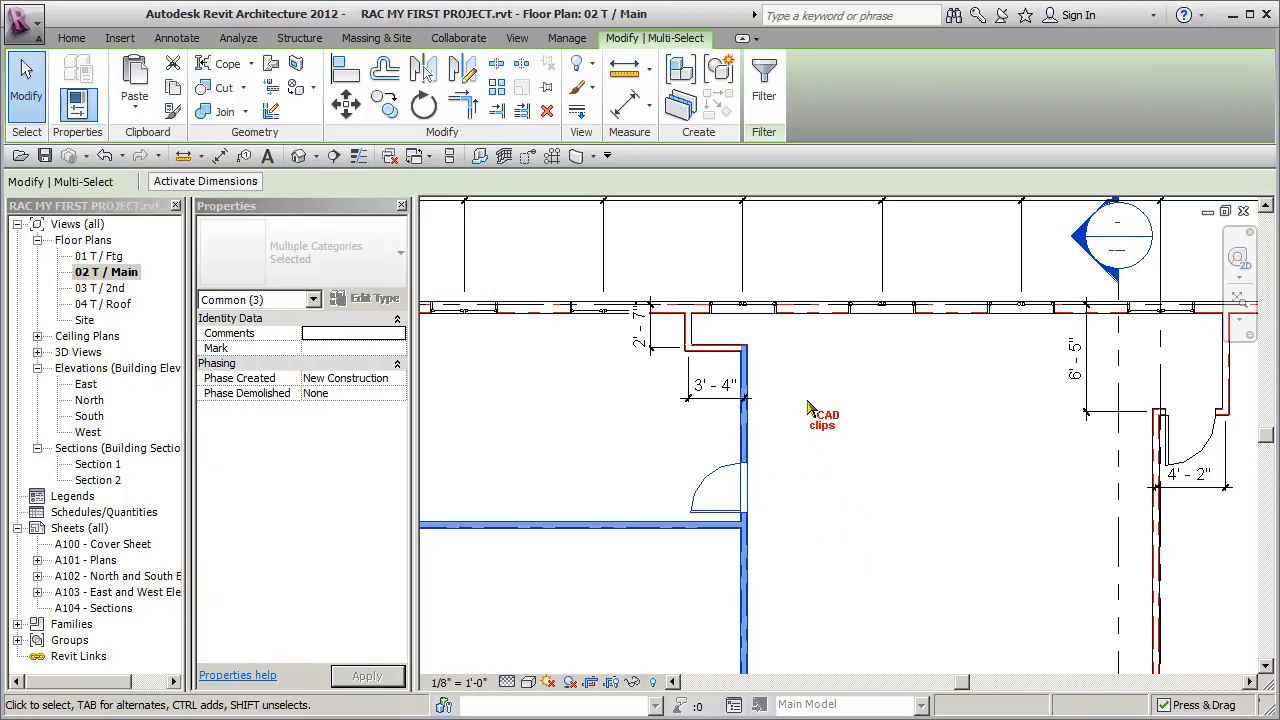
{"action": "left_click", "coordinate": [748, 420], "text": "shift"}
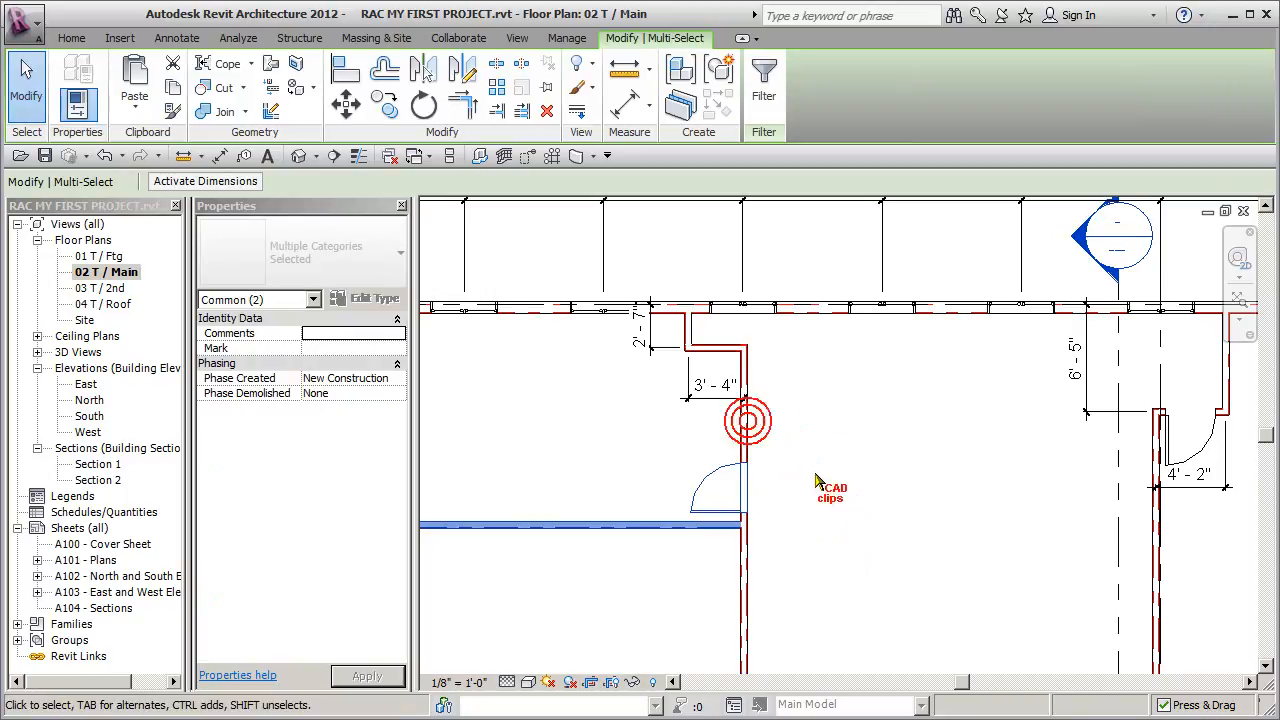
{"action": "left_click", "coordinate": [720, 495], "text": "shift"}
{"action": "left_click", "coordinate": [713, 536]}
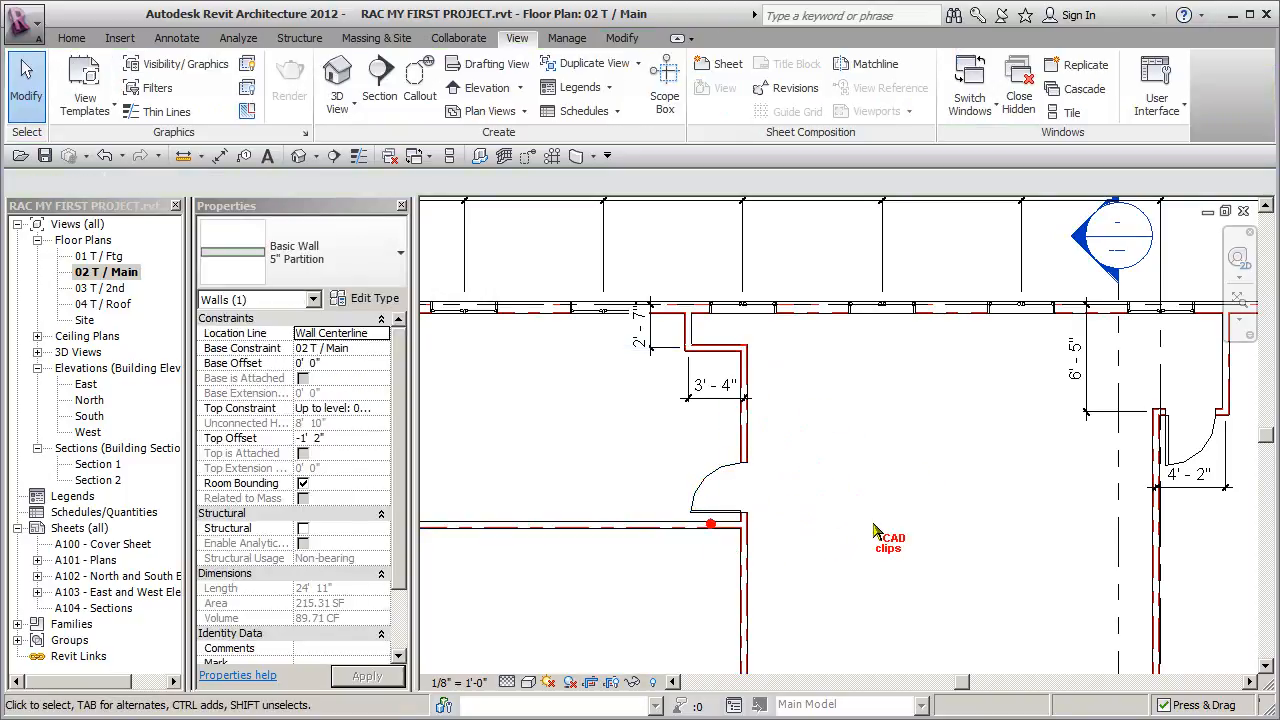
- Select the upper door, add the vertical and horizontal partitions to the selection, and deselect everything
{"action": "left_click", "coordinate": [720, 488]}
{"action": "left_click", "coordinate": [745, 440], "text": "ctrl"}
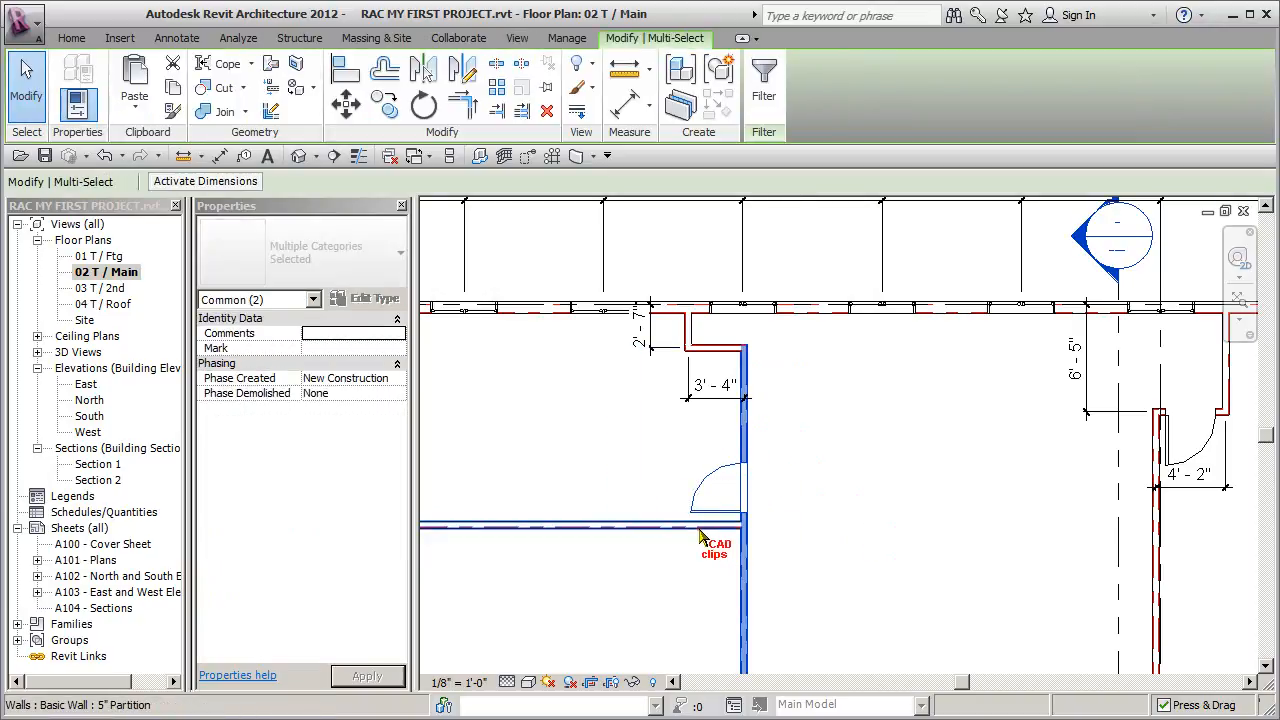
{"action": "left_click", "coordinate": [699, 529], "text": "ctrl"}
{"action": "left_click", "coordinate": [735, 527], "text": "ctrl"}
{"action": "left_click", "coordinate": [905, 422]}
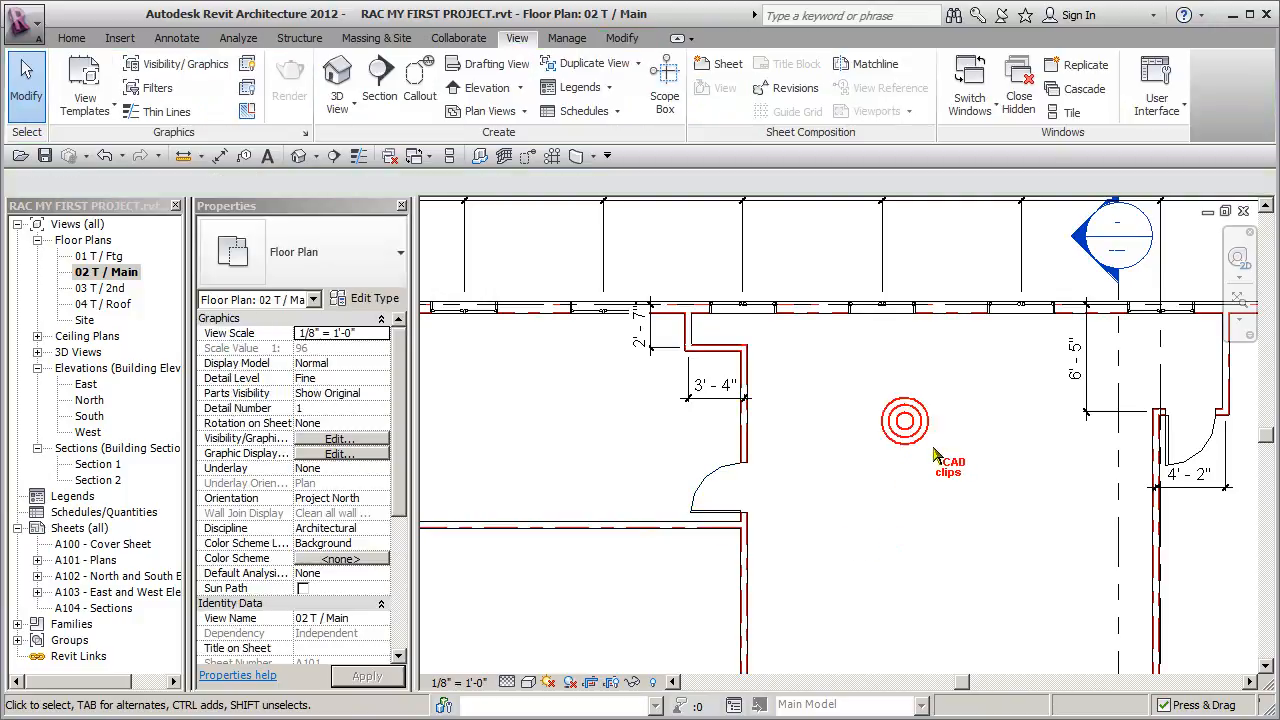
- Window-select the upper door, the short closet wall and its 3'-4" dimension, and clear the selection
{"action": "left_click_drag", "start_coordinate": [563, 604], "coordinate": [657, 534]}
{"action": "left_click_drag", "start_coordinate": [705, 607], "coordinate": [891, 340]}
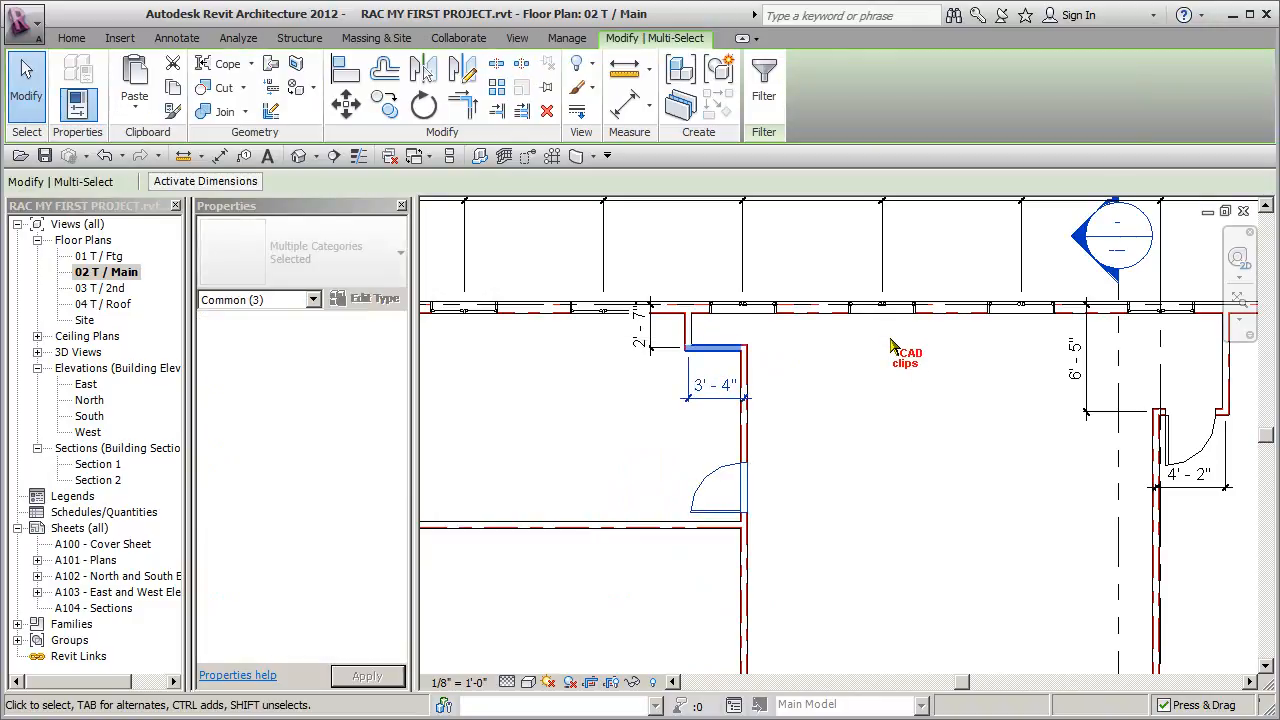
{"action": "left_click", "coordinate": [775, 602]}
- Select the long vertical partition to check its full extent across the floor plan, and deselect it
{"action": "scroll", "coordinate": [779, 599], "scroll_direction": "down", "scroll_amount": 1}
{"action": "middle_click_drag", "start_coordinate": [782, 598], "coordinate": [766, 457]}
{"action": "scroll", "coordinate": [785, 551], "scroll_direction": "down", "scroll_amount": 1}
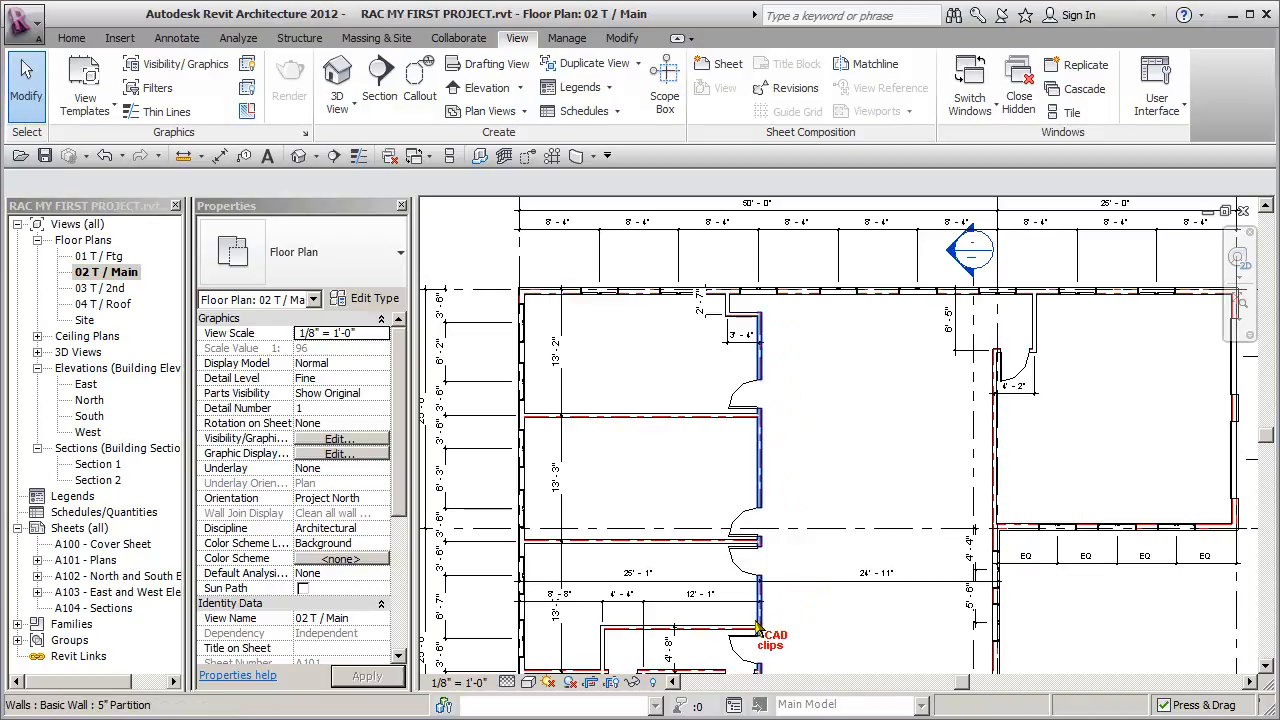
{"action": "scroll", "coordinate": [746, 505], "scroll_direction": "down", "scroll_amount": 1}
{"action": "middle_click_drag", "start_coordinate": [743, 486], "coordinate": [757, 343]}
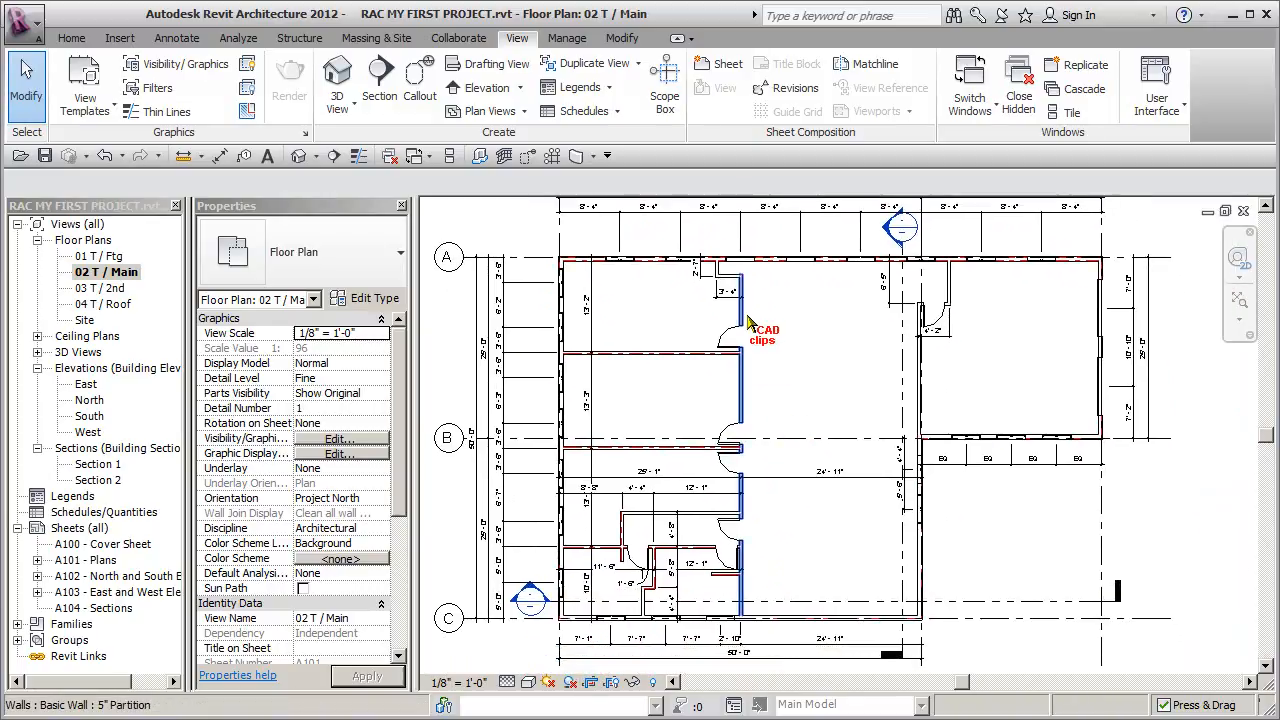
{"action": "left_click", "coordinate": [757, 320]}
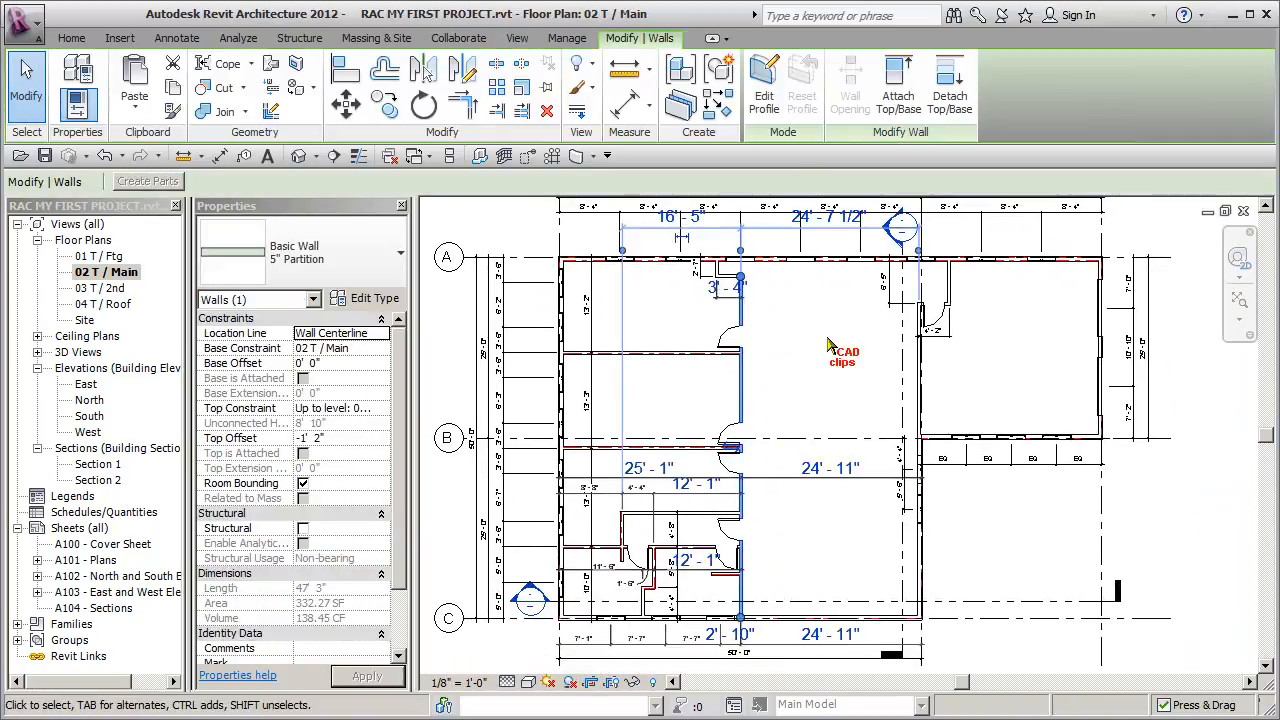
{"action": "left_click", "coordinate": [828, 345]}
{"action": "middle_click_drag", "start_coordinate": [828, 345], "coordinate": [830, 380]}
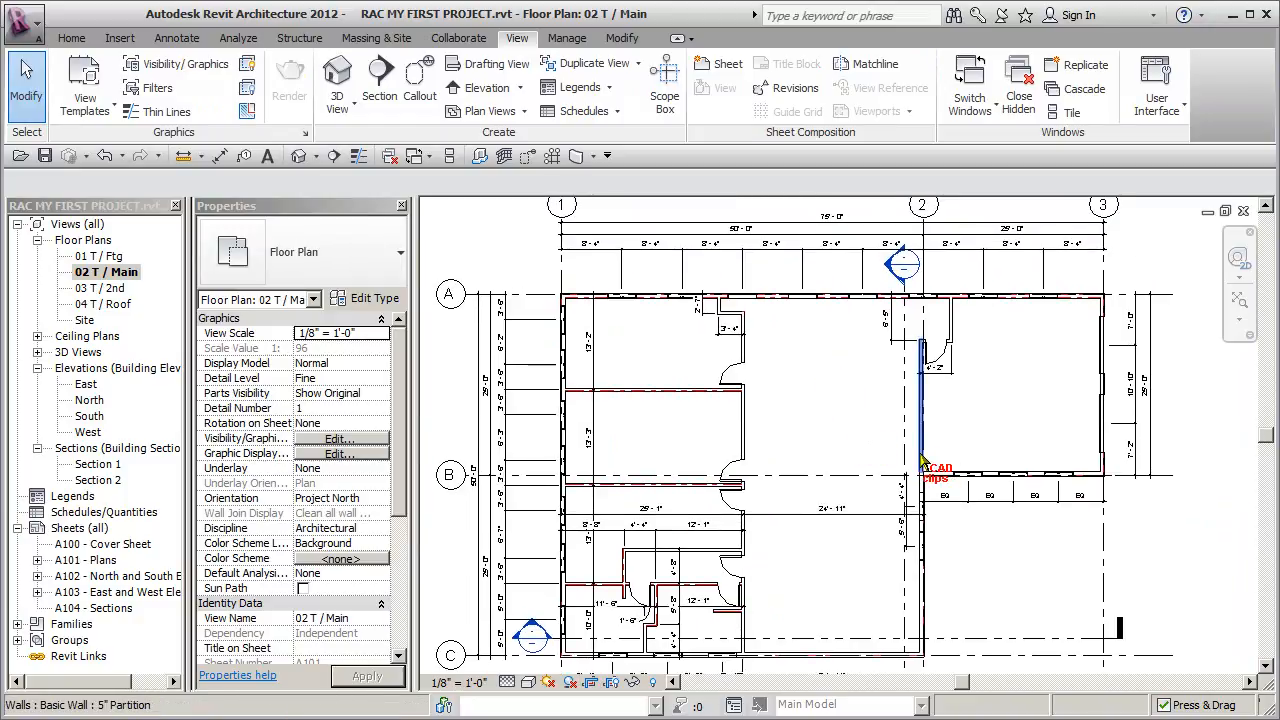
- Window-select the closet walls, their 3'-4" dimension, the upper door and two windows, and add the neighbouring window with a second selection window
{"action": "scroll", "coordinate": [755, 395], "scroll_direction": "up", "scroll_amount": 2}
{"action": "scroll", "coordinate": [754, 388], "scroll_direction": "up", "scroll_amount": 1}
{"action": "middle_click_drag", "start_coordinate": [754, 416], "coordinate": [715, 579]}
{"action": "left_click_drag", "start_coordinate": [630, 573], "coordinate": [934, 302]}
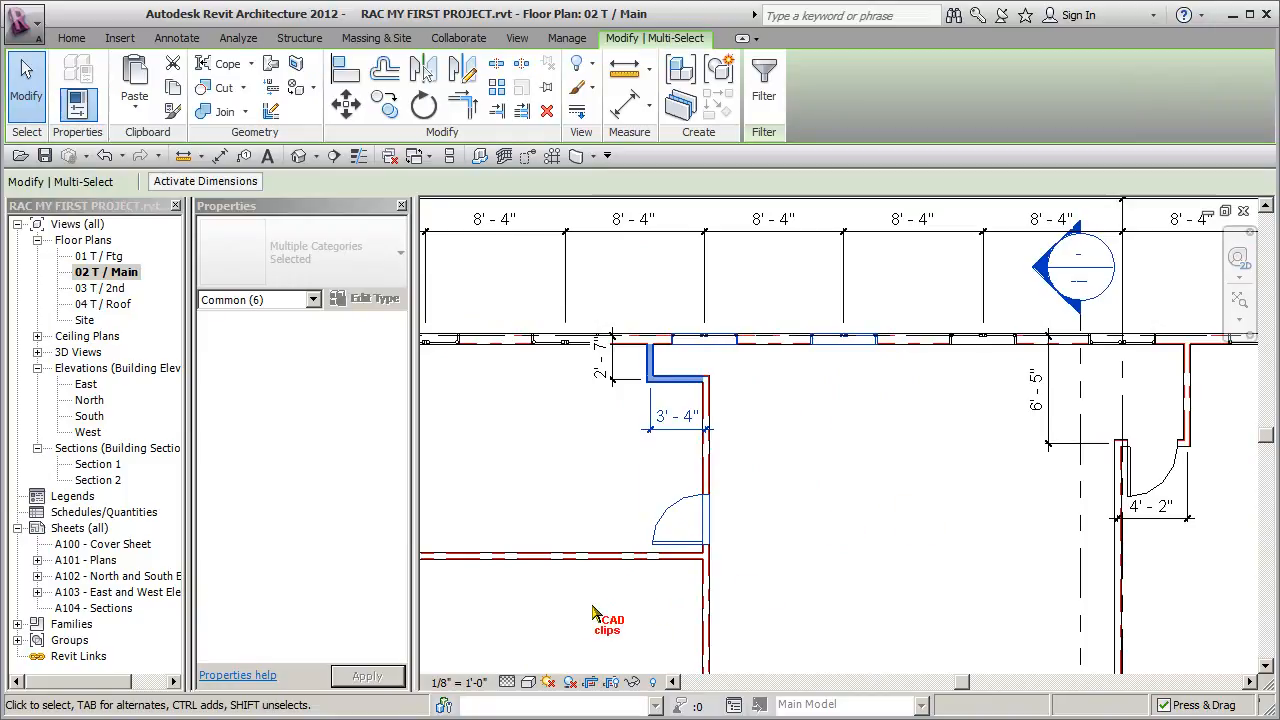
{"action": "left_click_drag", "start_coordinate": [474, 384], "coordinate": [606, 292], "text": "ctrl"}
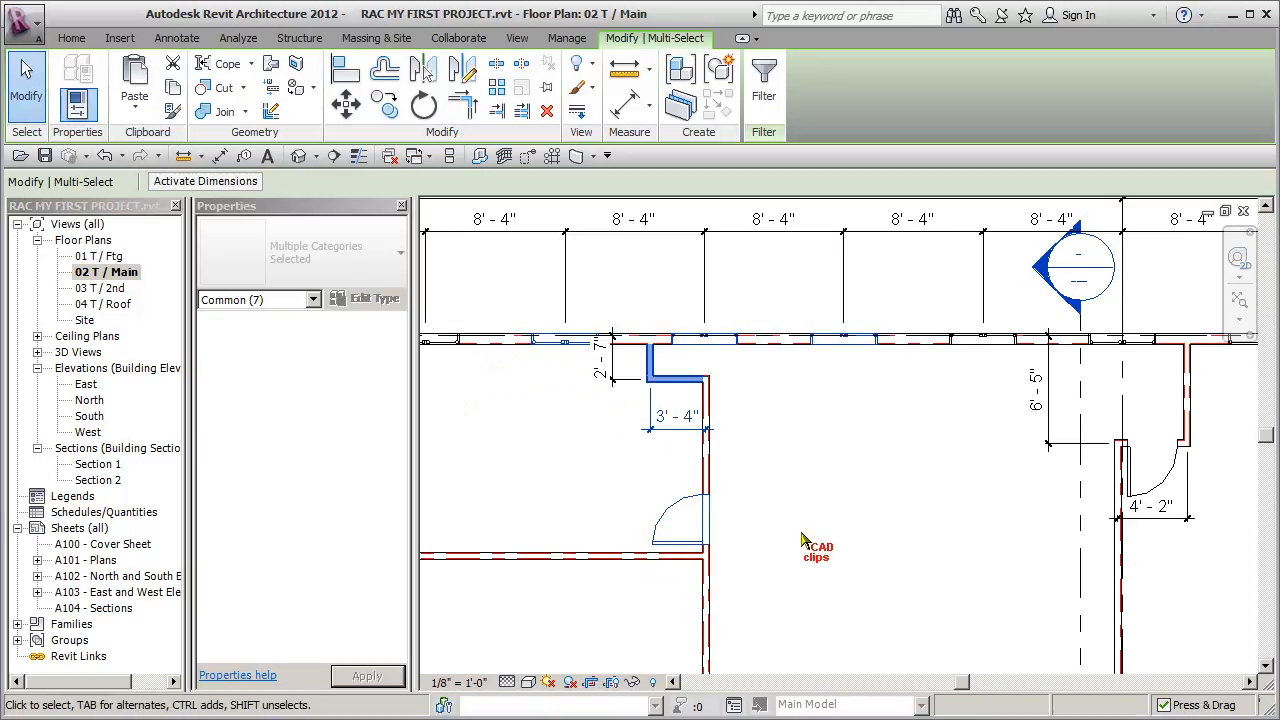
- Add the 6'-5" dimension, the partition below it, another exterior-wall window and the exterior wall to the selection
{"action": "left_click", "coordinate": [1049, 443], "text": "ctrl"}
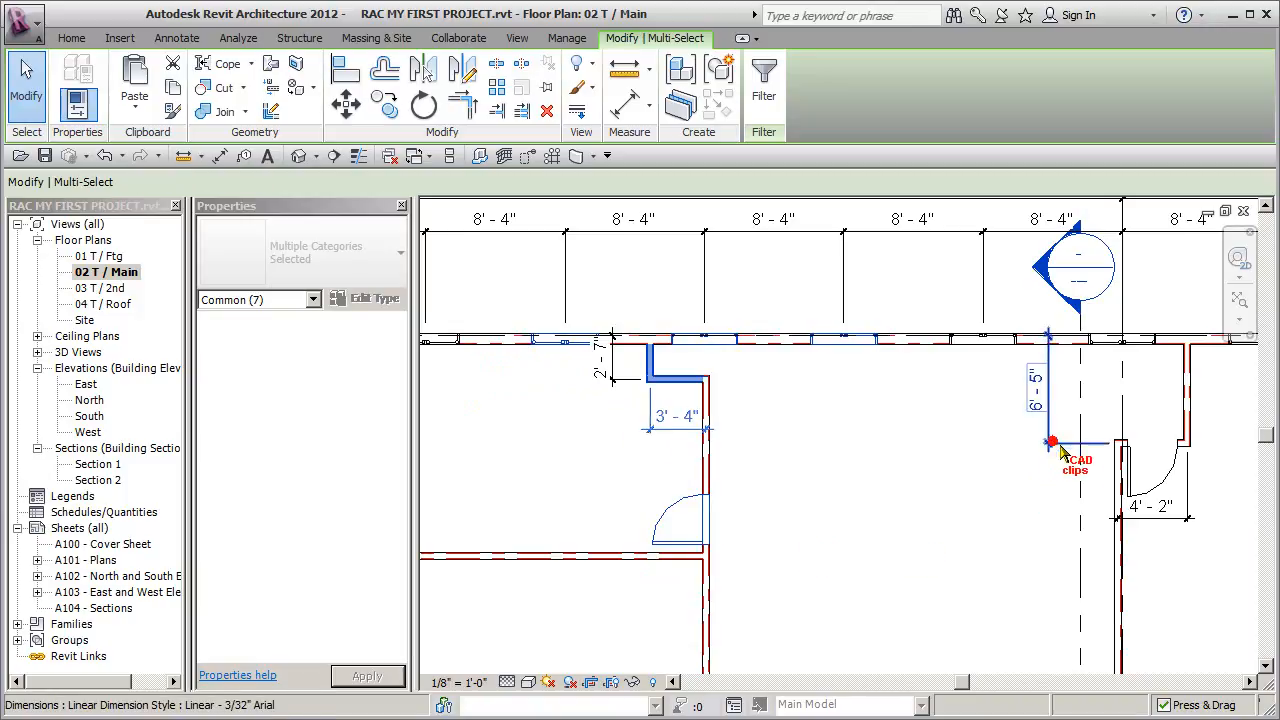
{"action": "left_click", "coordinate": [1120, 480], "text": "ctrl"}
{"action": "left_click", "coordinate": [975, 386], "text": "ctrl"}
{"action": "left_click", "coordinate": [912, 345], "text": "ctrl"}
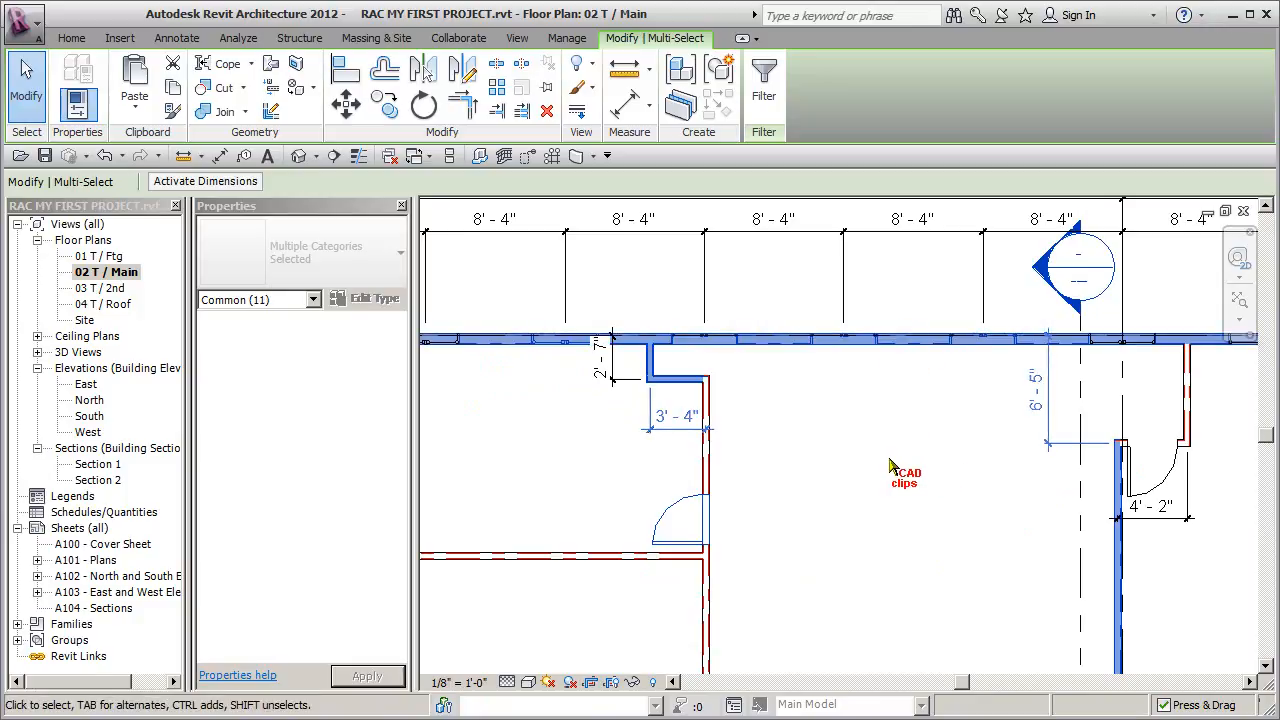
- Remove the exterior wall, the middle window and the upper door from the selection
{"action": "left_click", "coordinate": [854, 346], "text": "shift"}
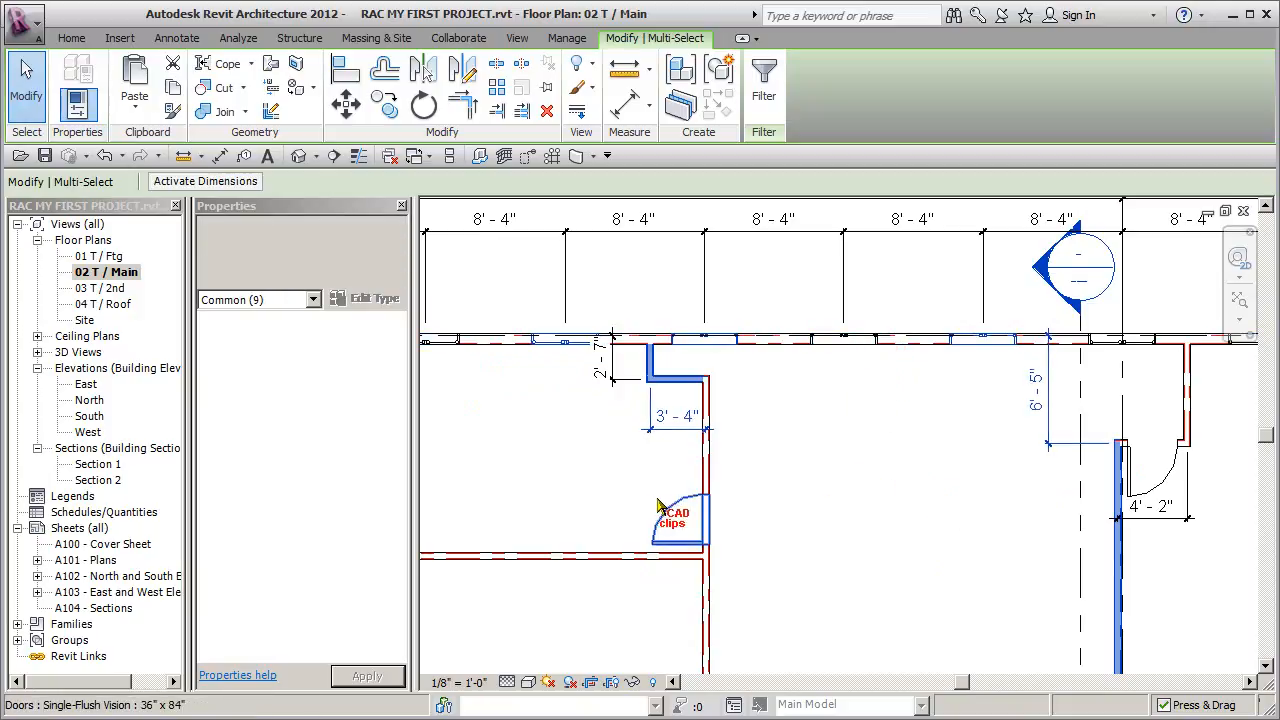
{"action": "left_click", "coordinate": [766, 482], "text": "shift"}
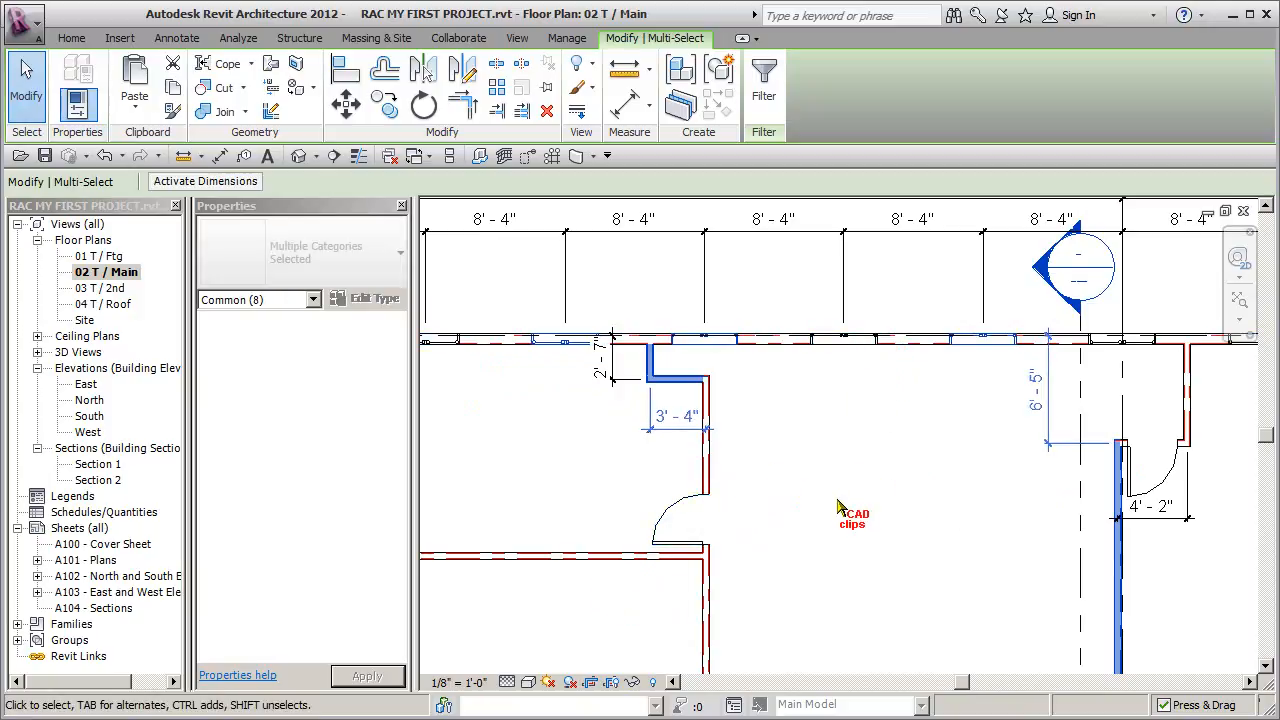
- Window the closet walls and 3'-4" dimension out of the selection, add them back with another window, and clear the selection
{"action": "left_click_drag", "start_coordinate": [617, 486], "coordinate": [766, 377], "text": "shift"}
{"action": "left_click_drag", "start_coordinate": [608, 484], "coordinate": [790, 368], "text": "ctrl"}
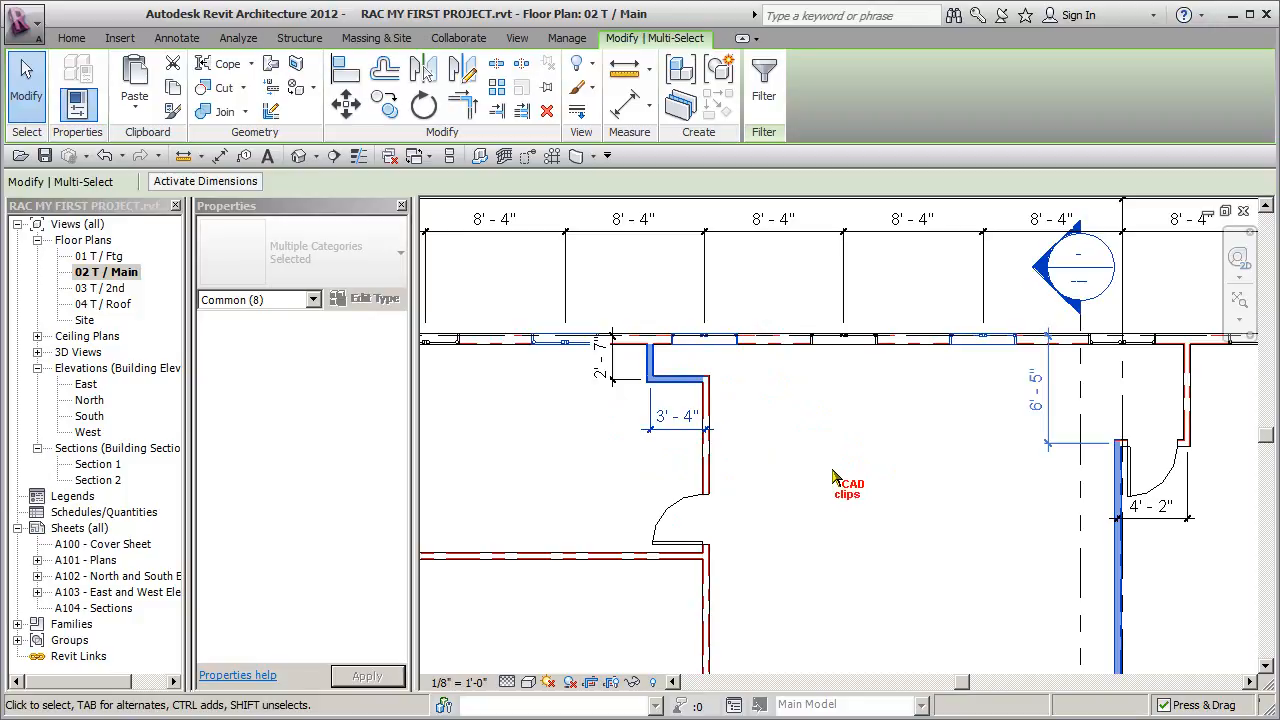
{"action": "key", "text": "Escape"}
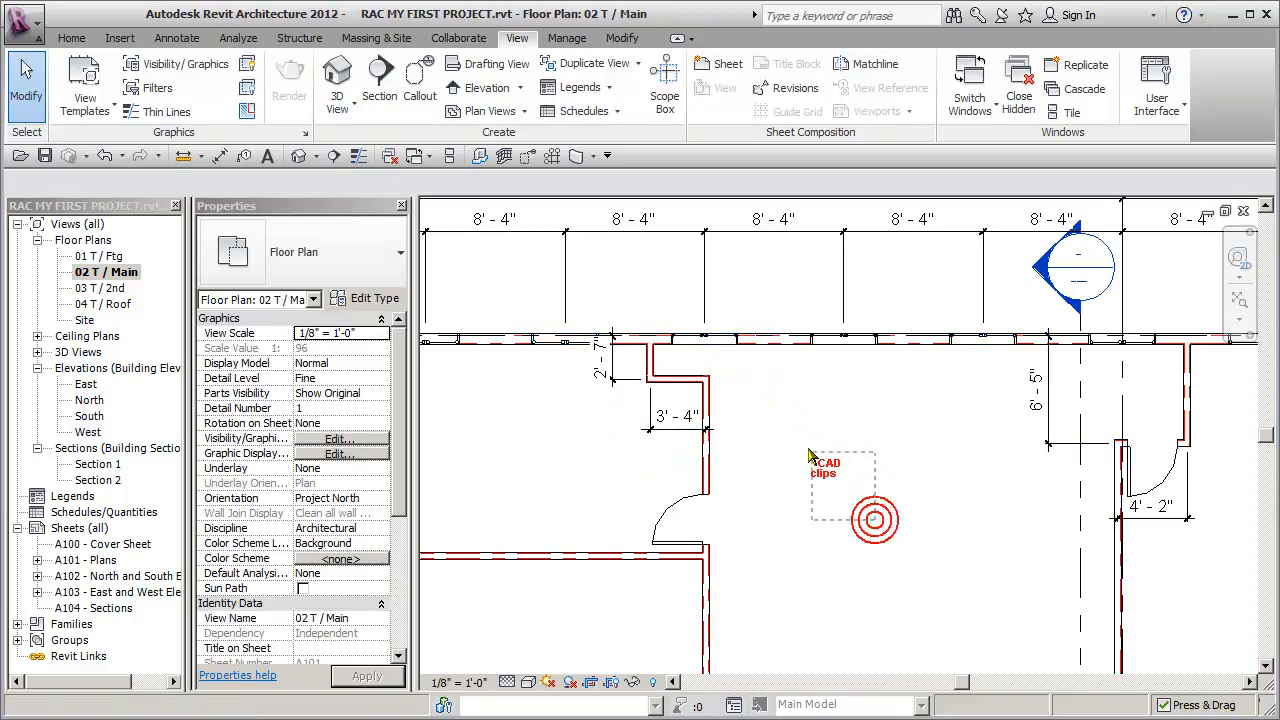
- Crossing-select the exterior wall, windows and 8'-4" dimension string, remove the wall and floor from the selection, and clear it
{"action": "left_click_drag", "start_coordinate": [986, 465], "coordinate": [806, 326]}
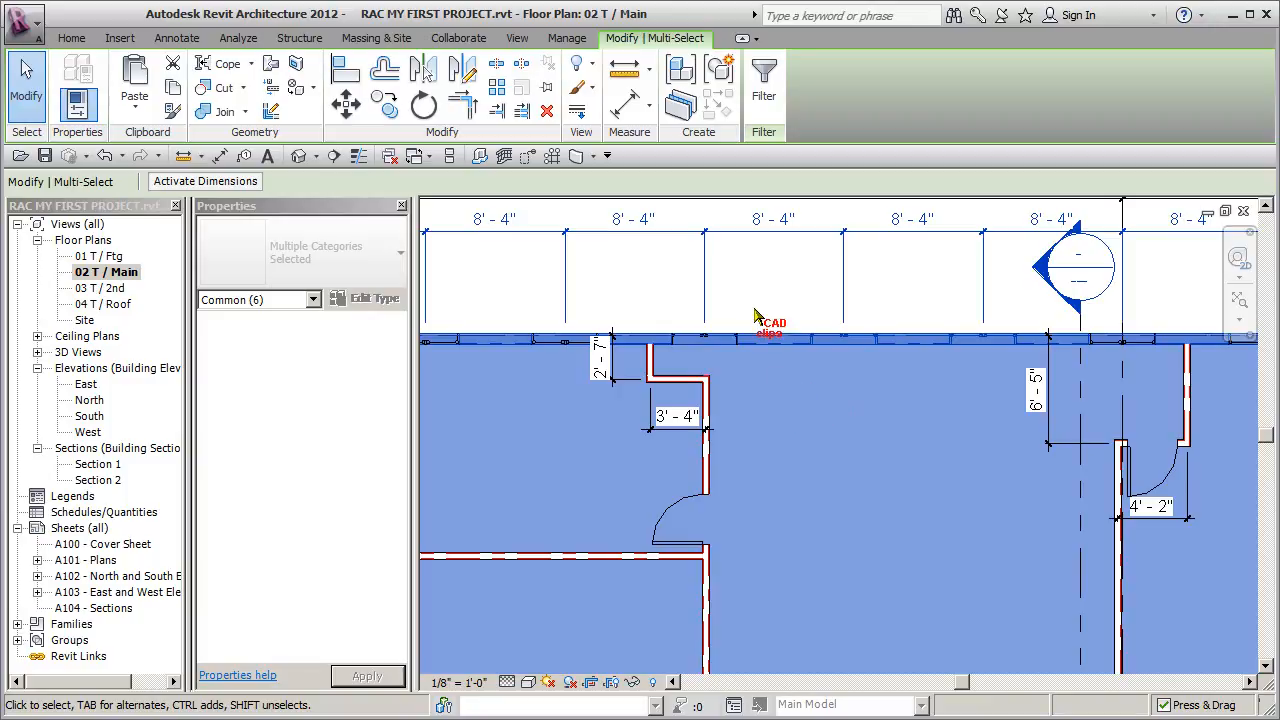
{"action": "left_click_drag", "start_coordinate": [776, 299], "coordinate": [760, 372]}
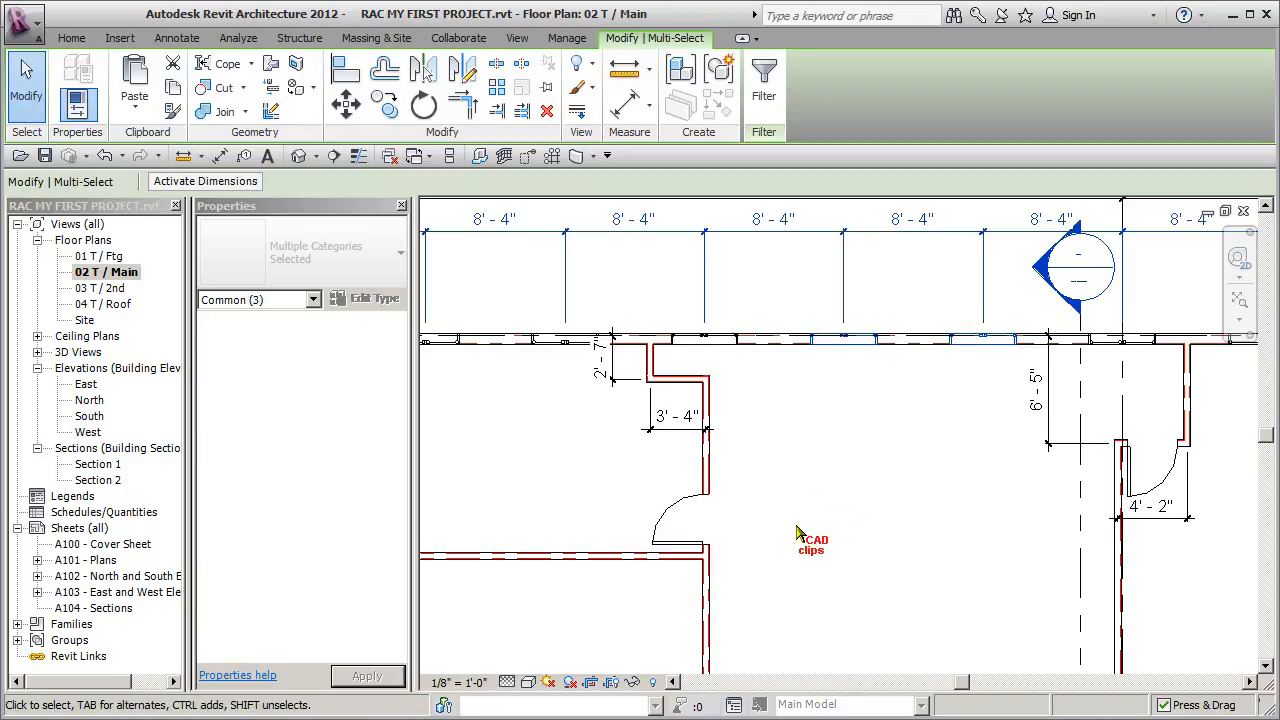
{"action": "left_click", "coordinate": [830, 522]}
- Try selection windows in the empty room, and select the exterior wall, closet wall and long vertical partition individually before deselecting
{"action": "left_click_drag", "start_coordinate": [784, 540], "coordinate": [937, 425]}
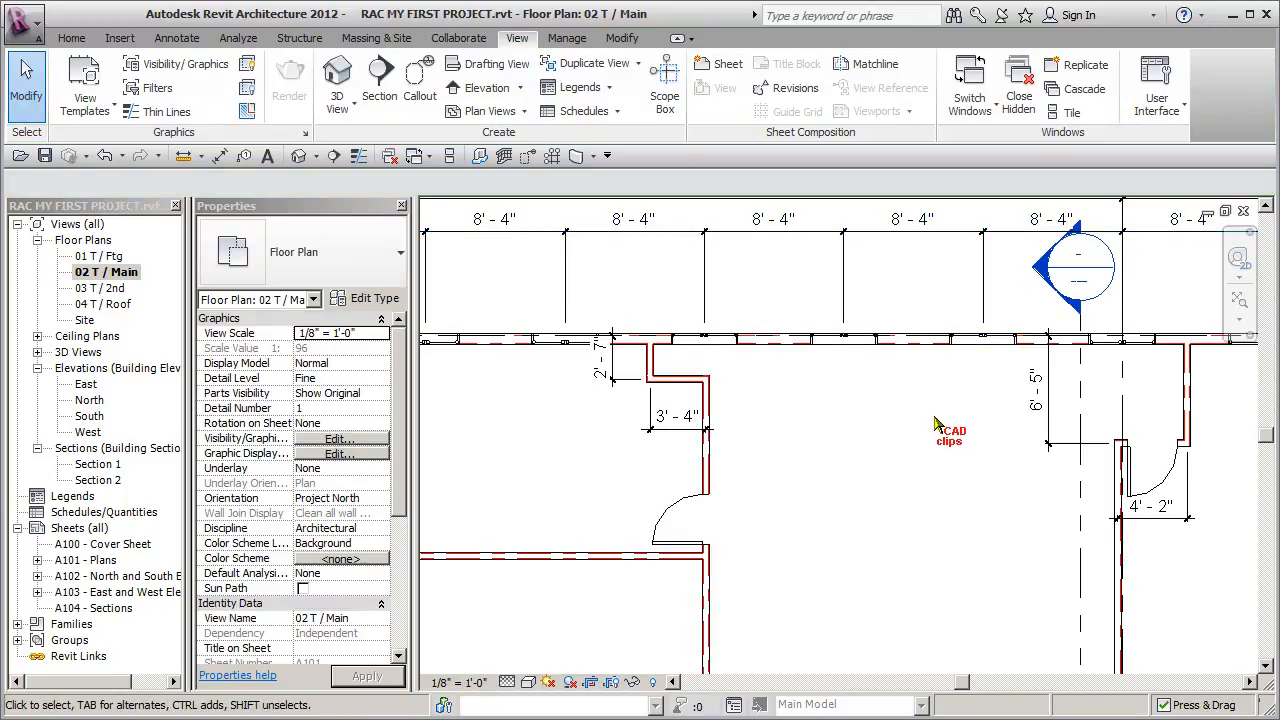
{"action": "left_click_drag", "start_coordinate": [944, 545], "coordinate": [808, 426]}
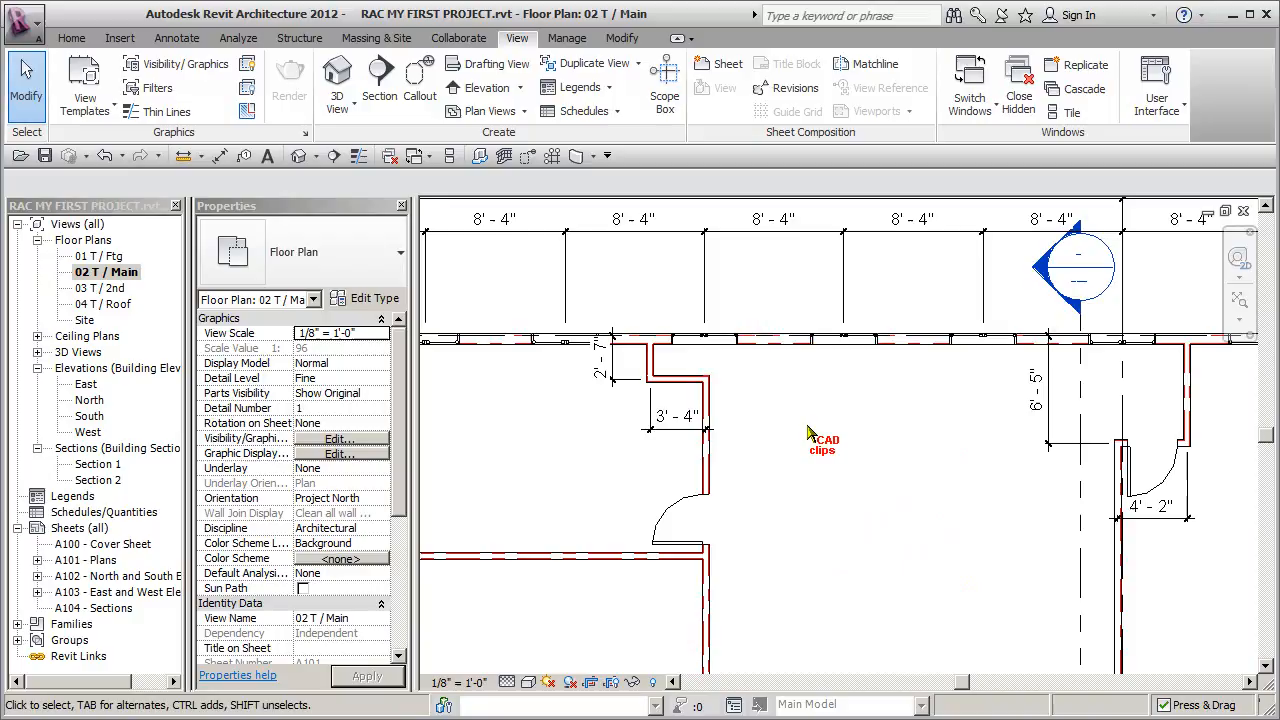
{"action": "left_click", "coordinate": [790, 348]}
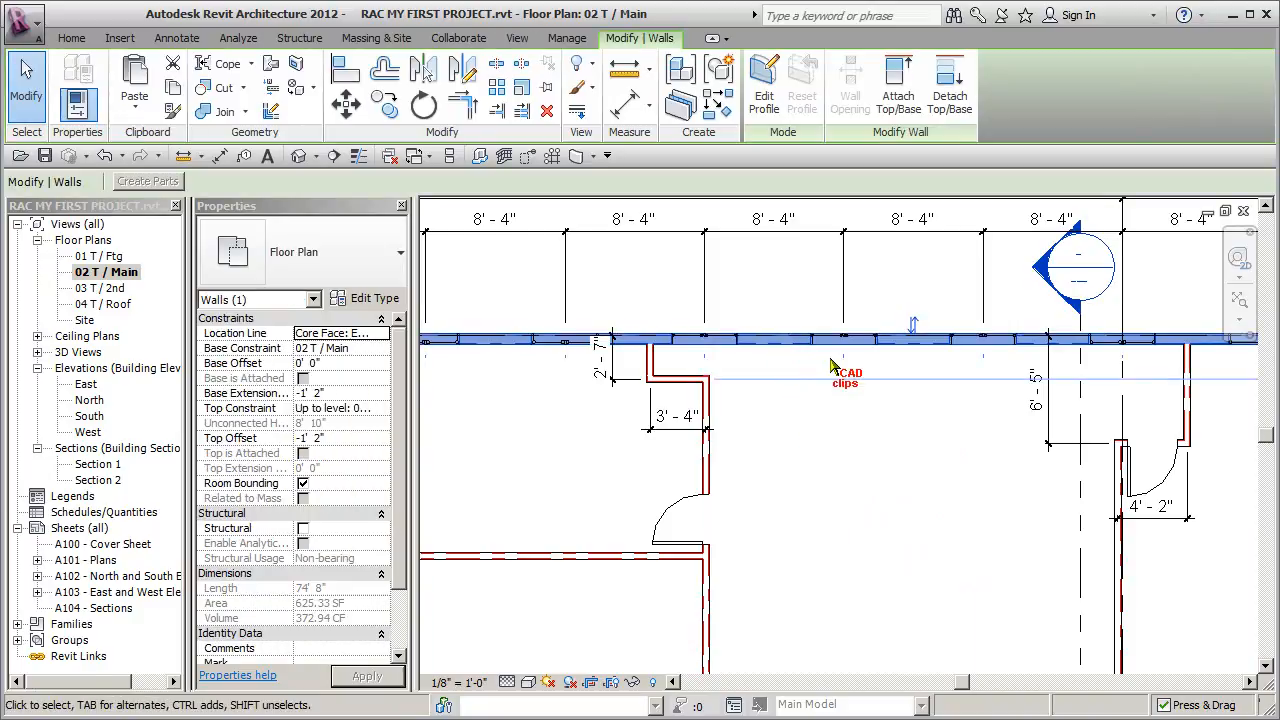
{"action": "left_click", "coordinate": [707, 440]}
{"action": "left_click", "coordinate": [680, 380]}
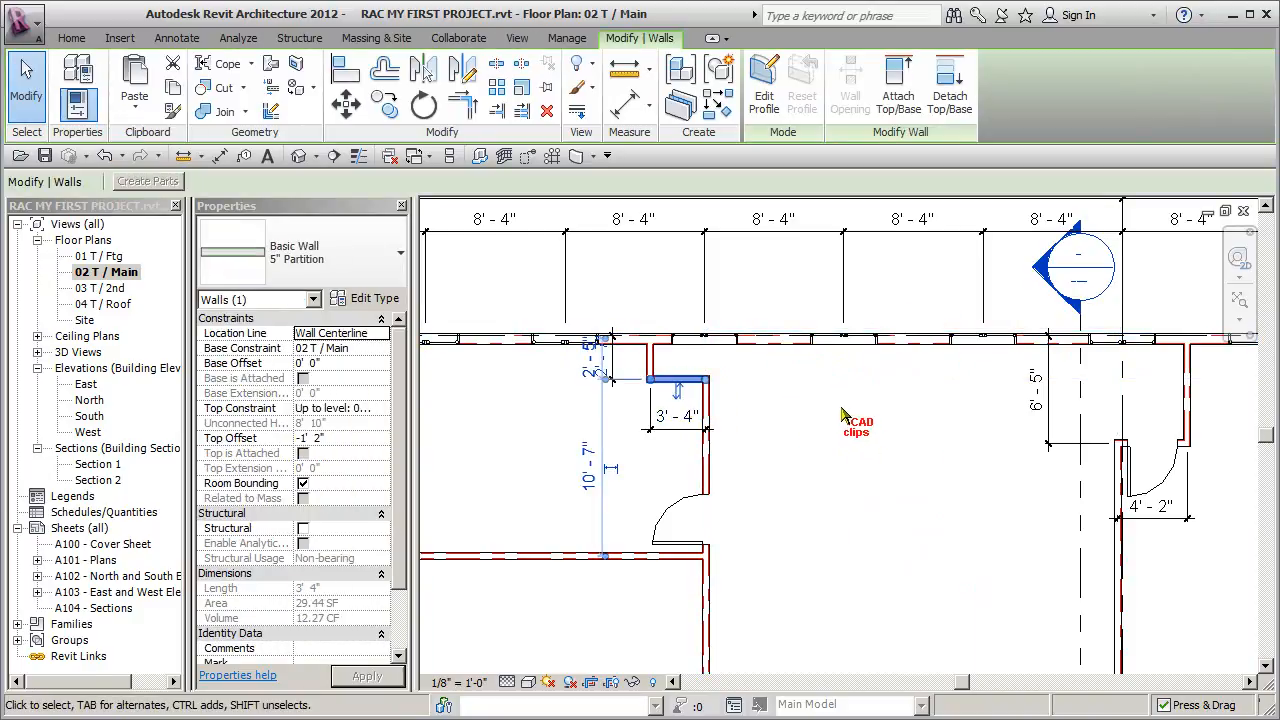
{"action": "left_click", "coordinate": [793, 444]}
{"action": "left_click", "coordinate": [707, 470]}
{"action": "left_click", "coordinate": [766, 480]}
- Window-select the exterior window and 6'-5" dimension left to right, crossing-select the closet area right to left, and clear the selection
{"action": "left_click_drag", "start_coordinate": [758, 480], "coordinate": [890, 388]}
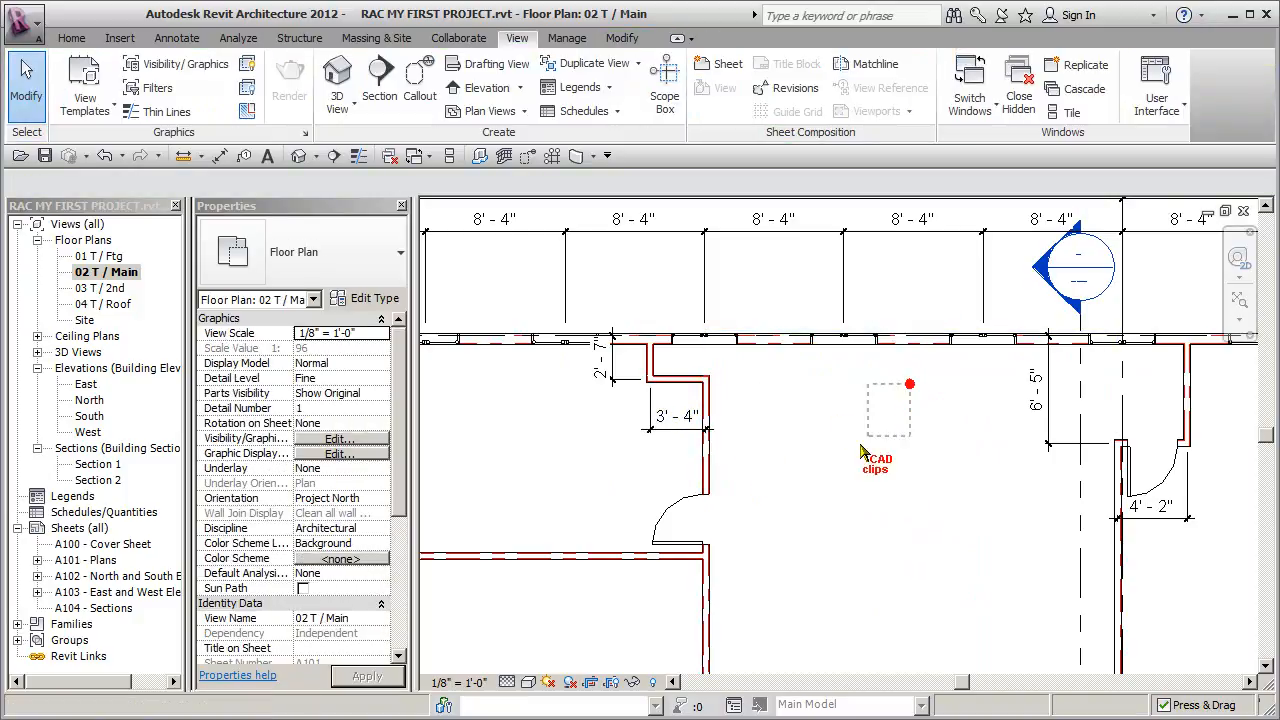
{"action": "mouse_move", "coordinate": [922, 539]}
{"action": "left_mouse_down"}
{"action": "mouse_move", "coordinate": [825, 422]}
{"action": "mouse_move", "coordinate": [757, 407]}
{"action": "left_mouse_up"}
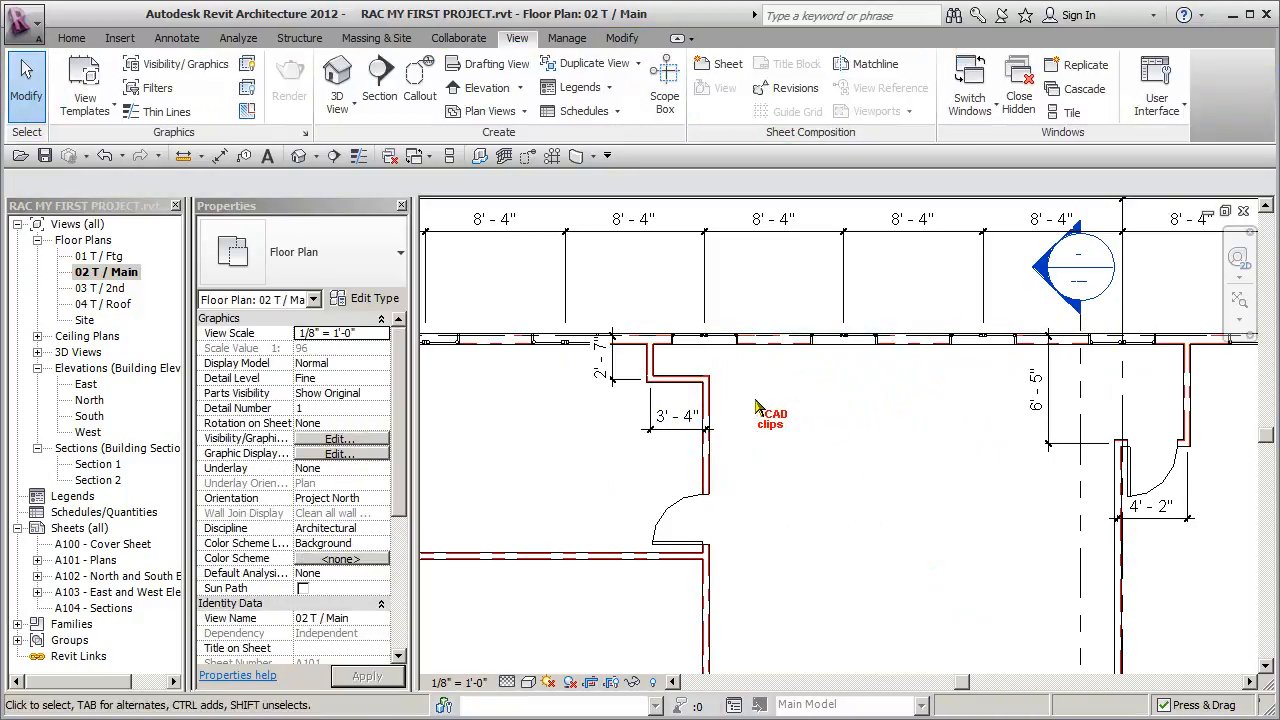
{"action": "left_click_drag", "start_coordinate": [970, 498], "coordinate": [1202, 322]}
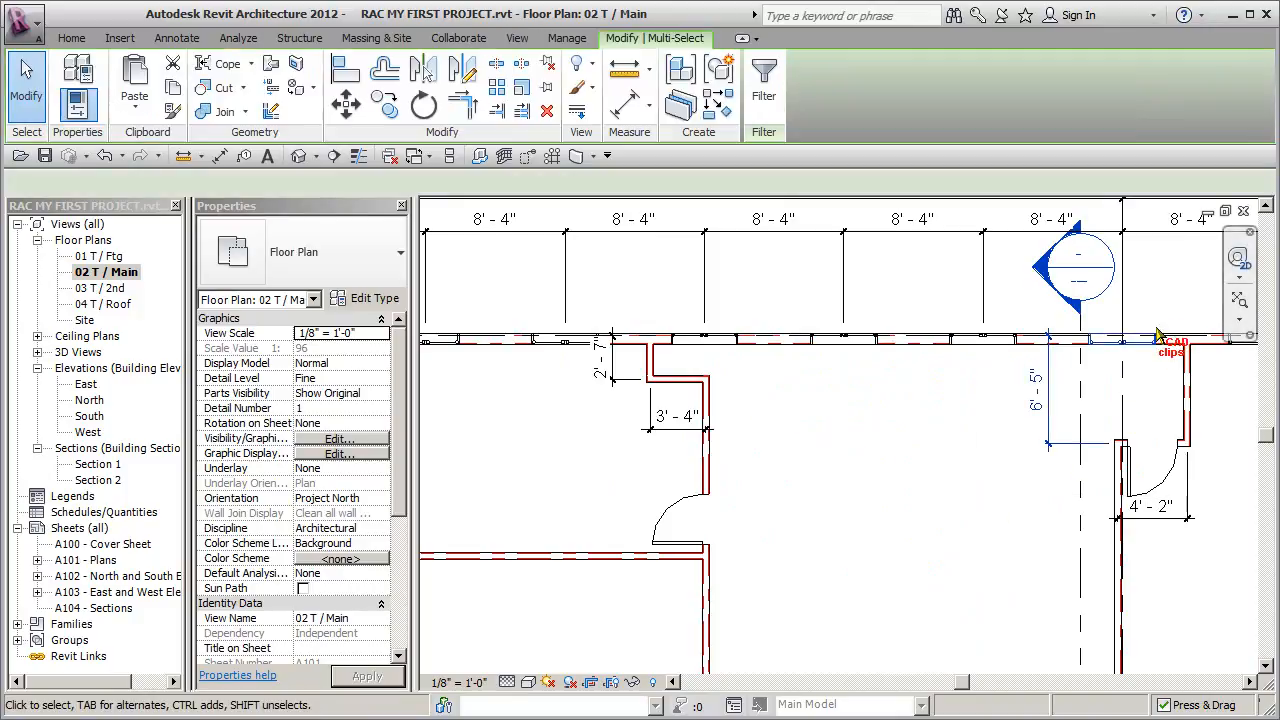
{"action": "left_click_drag", "start_coordinate": [926, 519], "coordinate": [566, 292]}
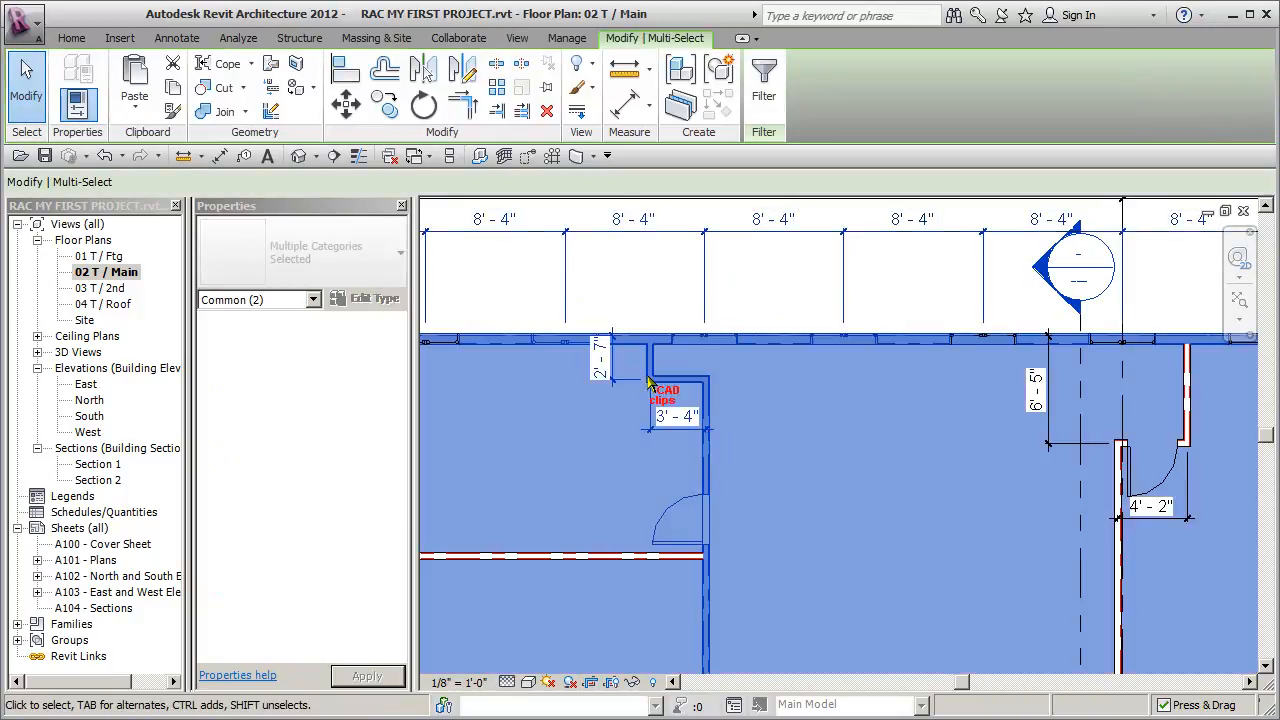
{"action": "key", "text": "Escape"}
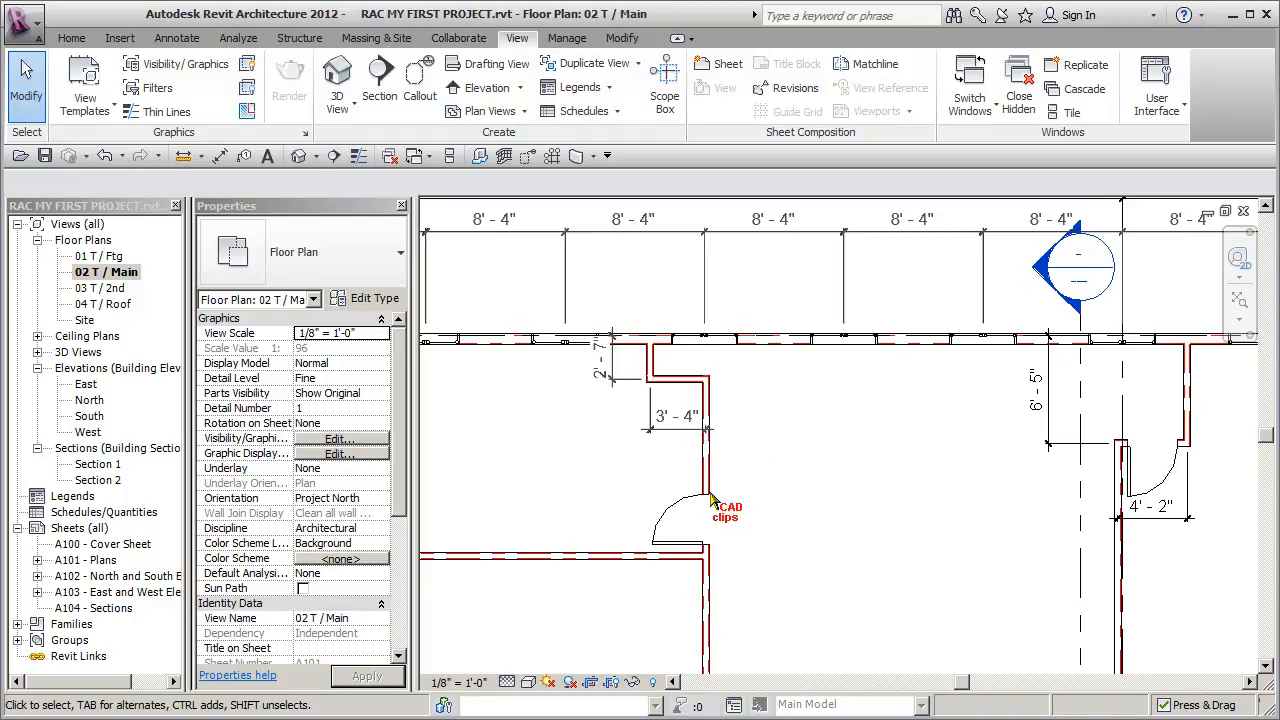
- Window-select the closet walls and their dimensions, and add the lower-left rooms' walls, doors, windows and dimensions with a second window
{"action": "left_click_drag", "start_coordinate": [558, 500], "coordinate": [840, 305]}
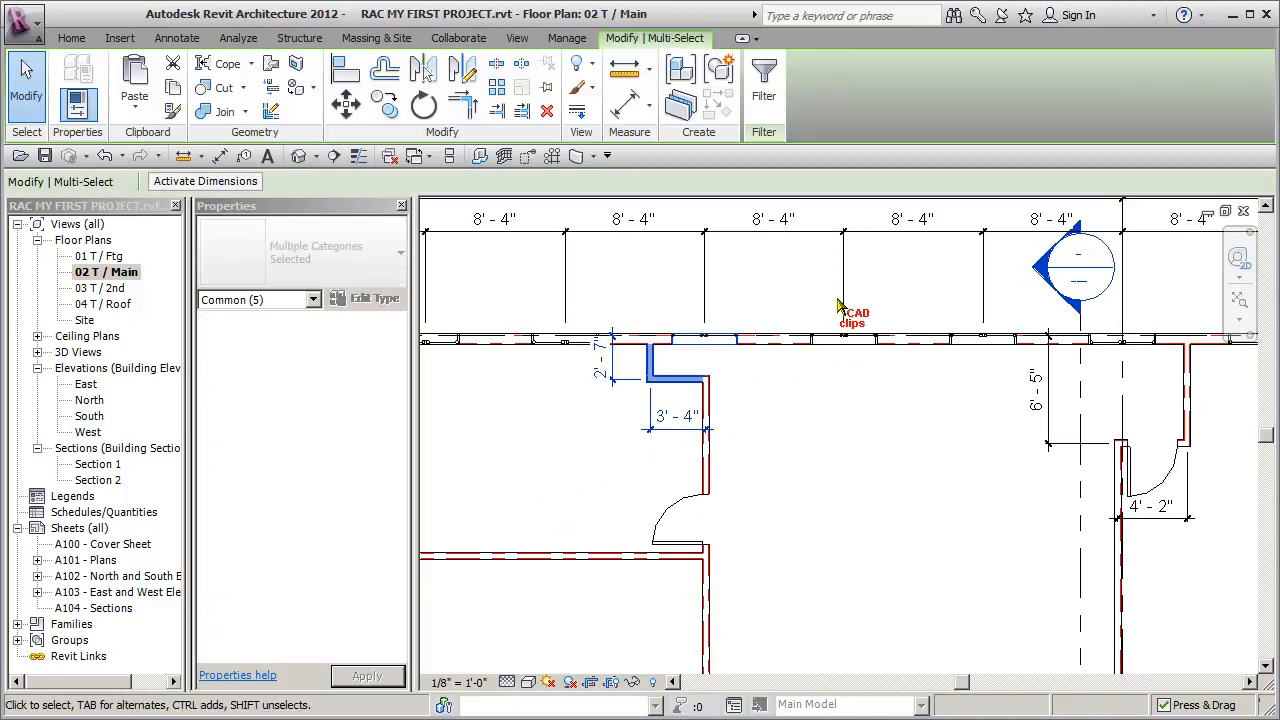
{"action": "scroll", "coordinate": [808, 468], "scroll_direction": "down", "scroll_amount": 4}
{"action": "middle_click_drag", "start_coordinate": [820, 480], "coordinate": [827, 285]}
{"action": "middle_click_drag", "start_coordinate": [838, 418], "coordinate": [877, 340]}
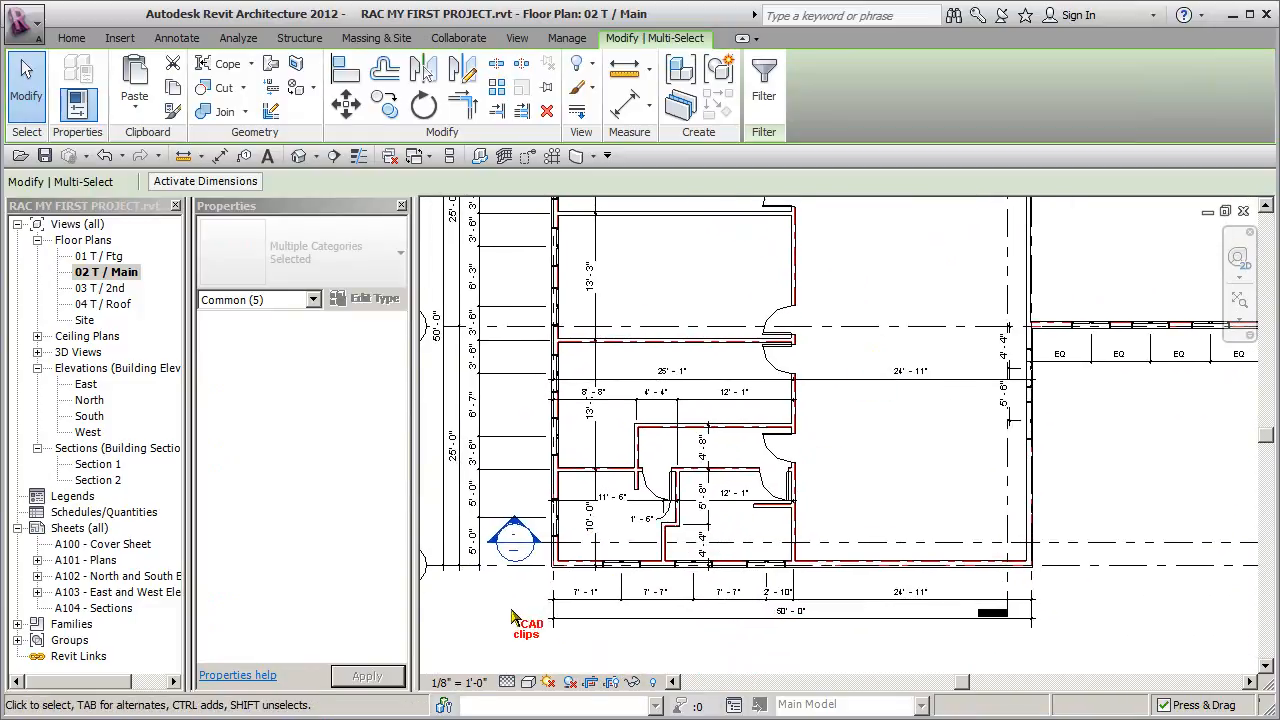
{"action": "left_click_drag", "start_coordinate": [748, 459], "coordinate": [846, 337]}
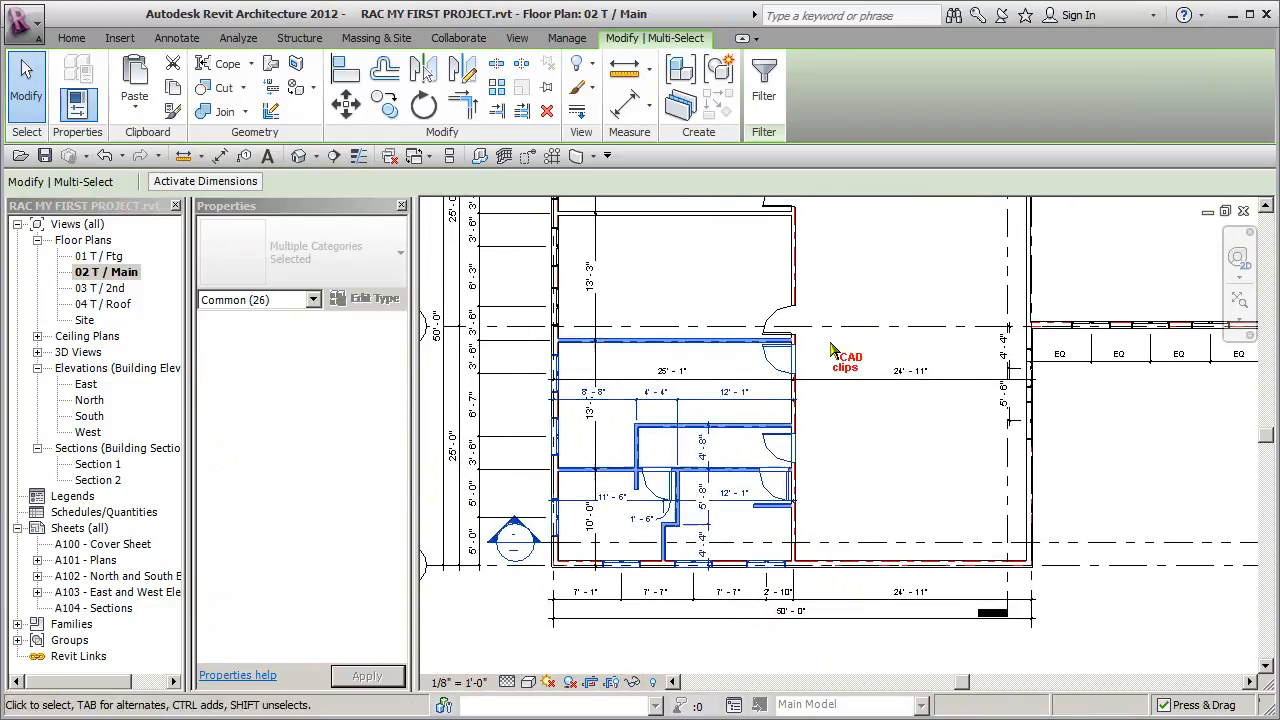
- Open the 03 T / 2nd floor plan to check which elements are selected there, and return to 02 T / Main
{"action": "scroll", "coordinate": [815, 355], "scroll_direction": "down", "scroll_amount": 2}
{"action": "middle_click_drag", "start_coordinate": [815, 358], "coordinate": [800, 445]}
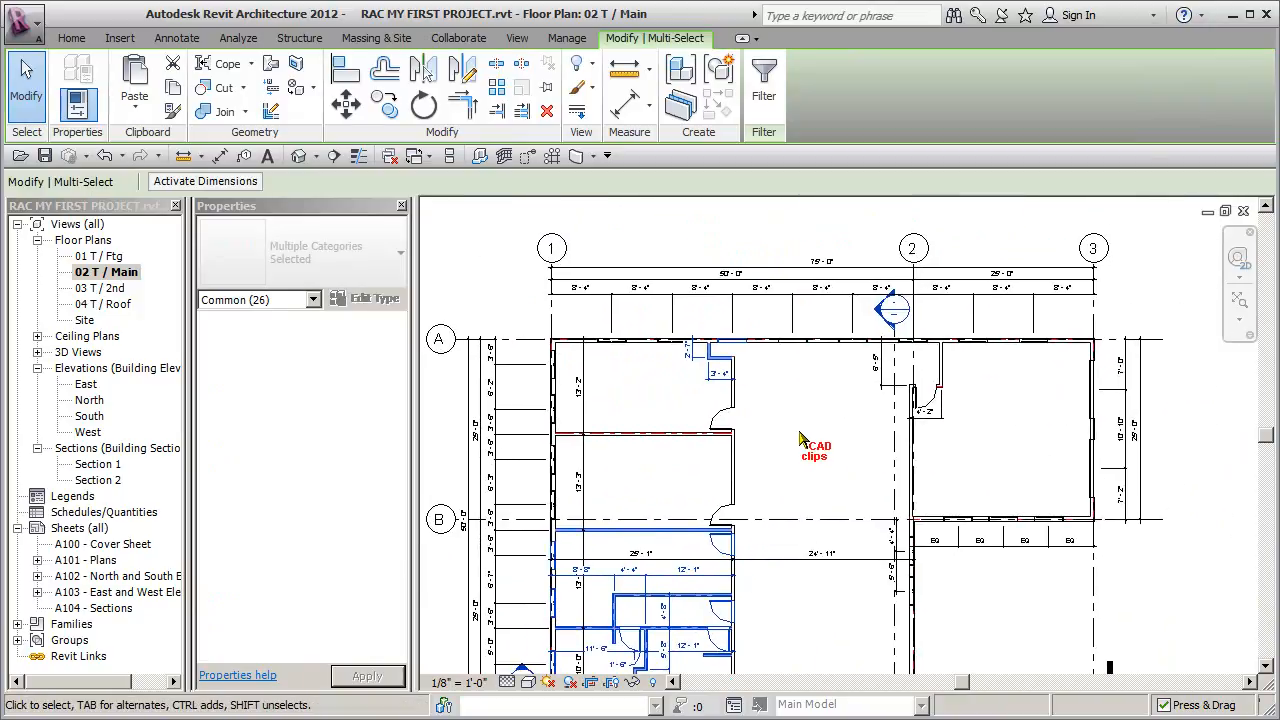
{"action": "double_click", "coordinate": [105, 288]}
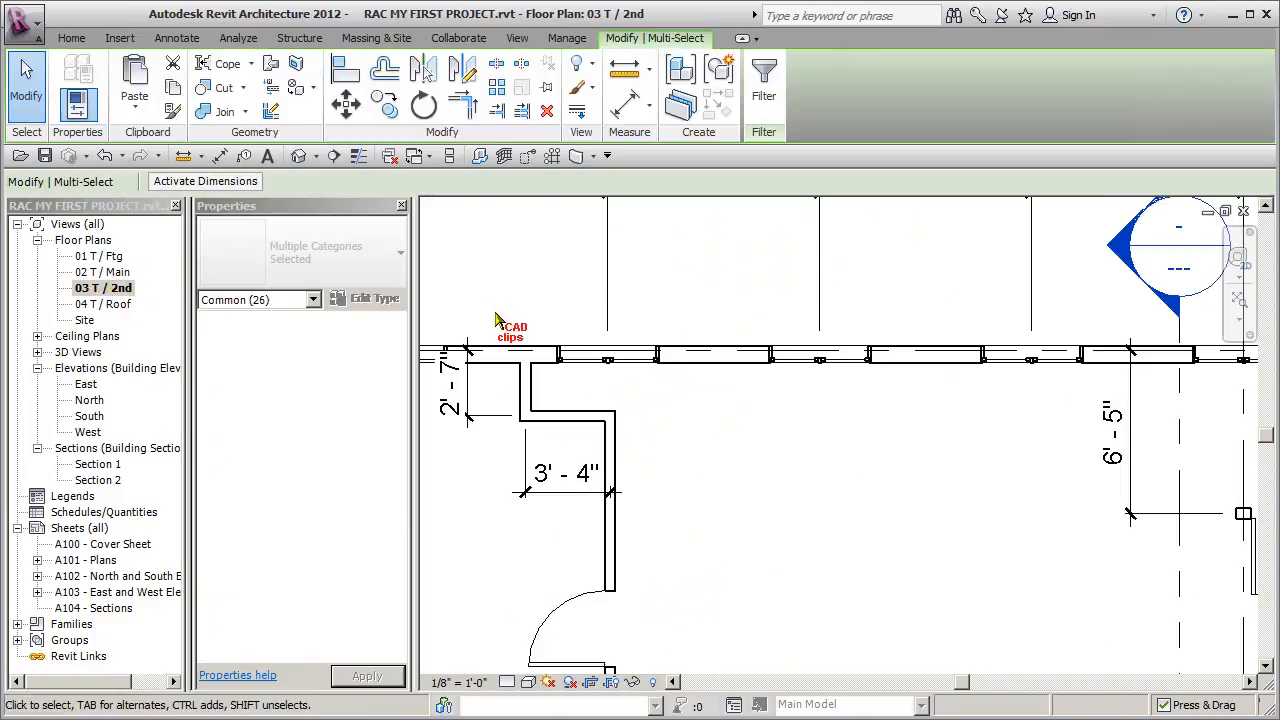
{"action": "scroll", "coordinate": [545, 375], "scroll_direction": "down", "scroll_amount": 2}
{"action": "middle_click_drag", "start_coordinate": [549, 377], "coordinate": [759, 352]}
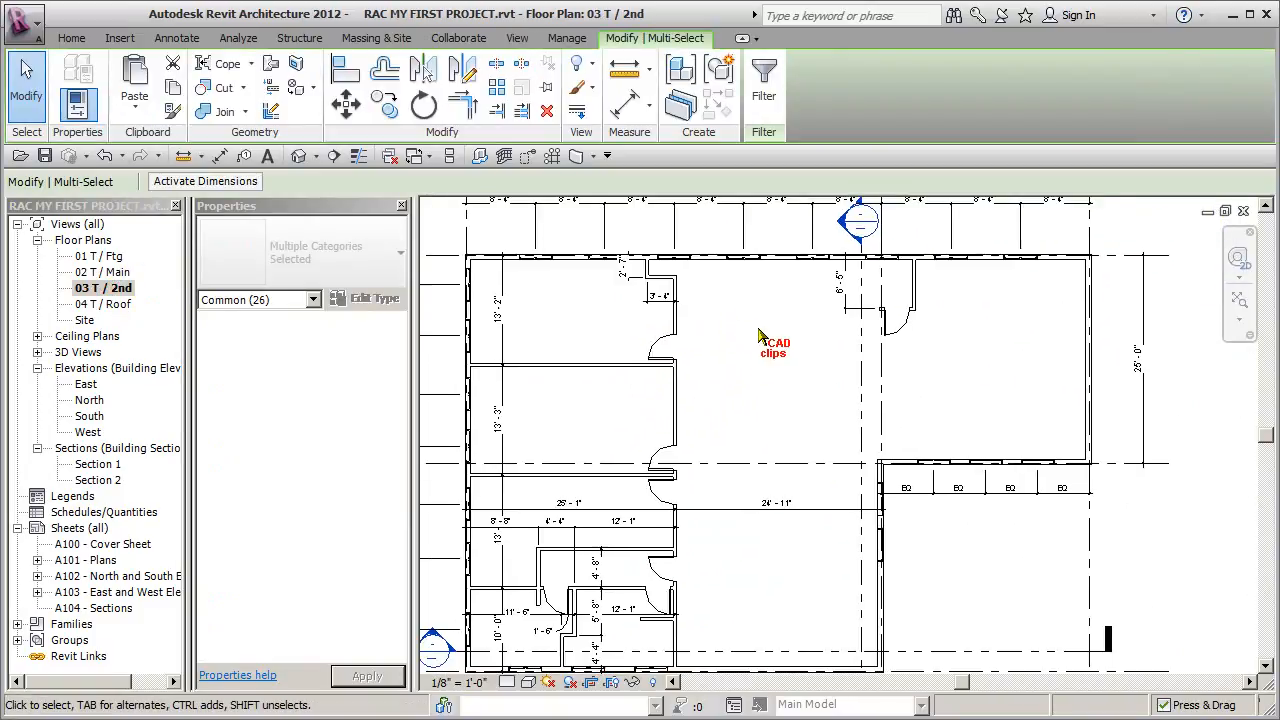
{"action": "double_click", "coordinate": [112, 272]}
{"action": "middle_click_drag", "start_coordinate": [829, 471], "coordinate": [845, 425]}
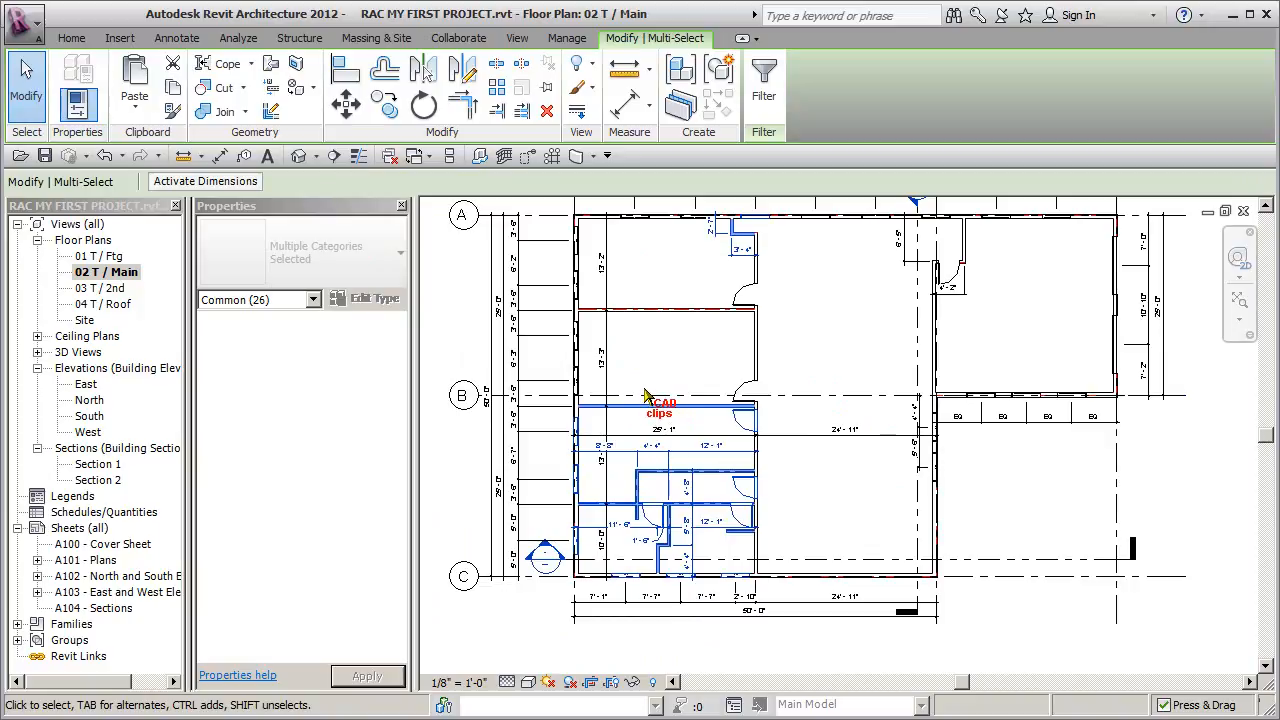
- Clear the selection and open the default 3D view, dismissing the save reminder without saving
{"action": "left_click", "coordinate": [839, 371]}
{"action": "left_click", "coordinate": [300, 157]}
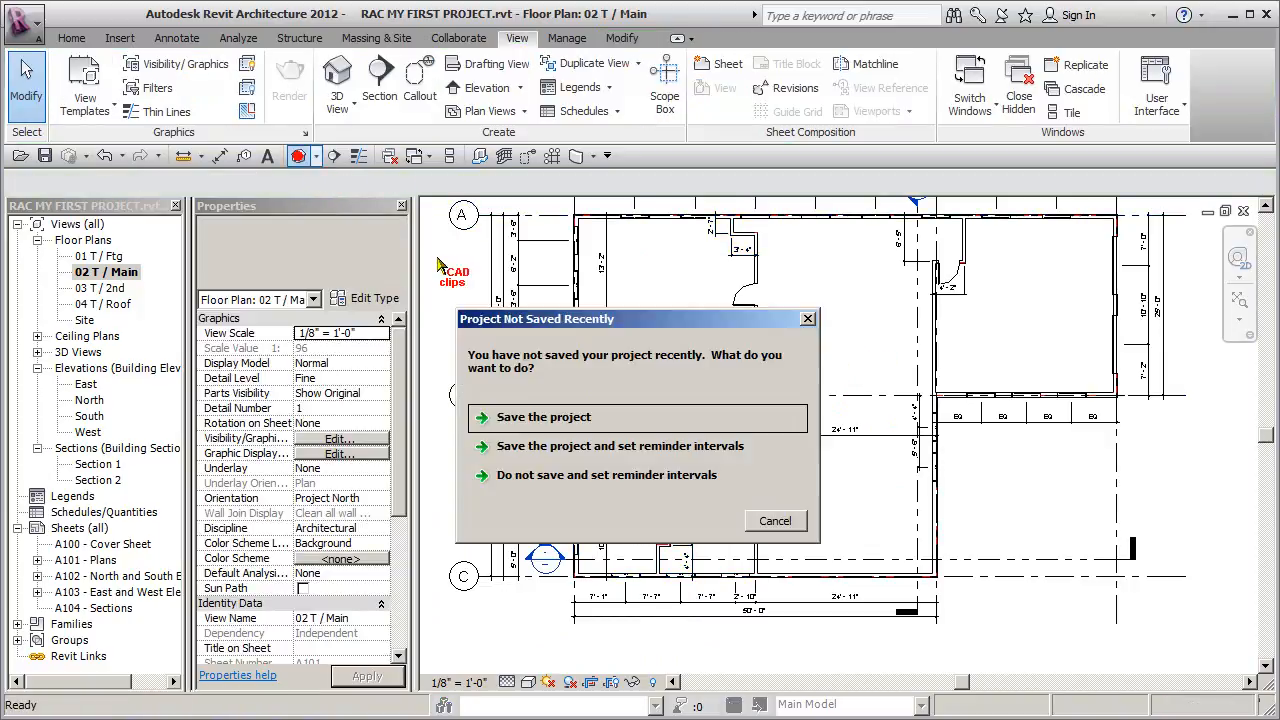
{"action": "left_click", "coordinate": [776, 522]}
- Select the topography and multiple building elements together in the 3D view with a selection window
{"action": "middle_click_drag", "start_coordinate": [815, 503], "coordinate": [814, 496], "text": "shift"}
{"action": "left_click_drag", "start_coordinate": [684, 554], "coordinate": [765, 432]}
{"action": "left_click", "coordinate": [887, 331]}
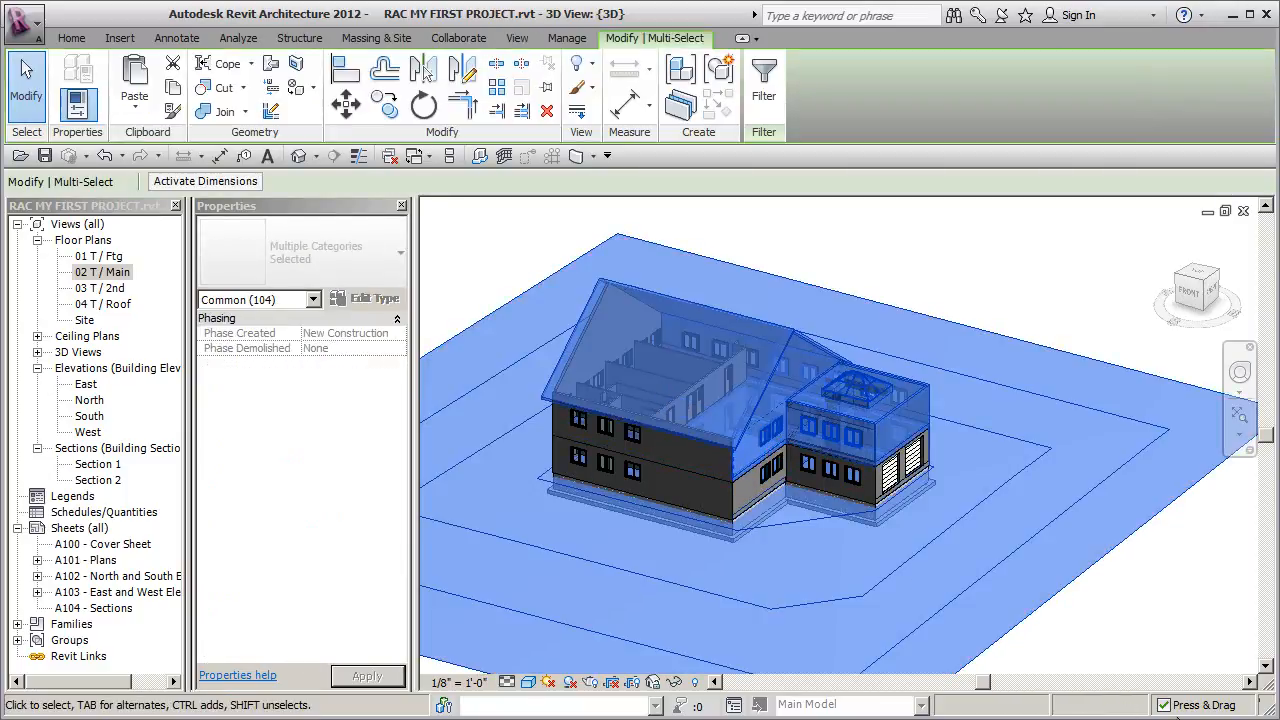
- Turn off Press & Drag and clear the selection, and select the topography surface on its own before deselecting it
{"action": "left_click", "coordinate": [1163, 705]}
{"action": "left_click", "coordinate": [941, 306]}
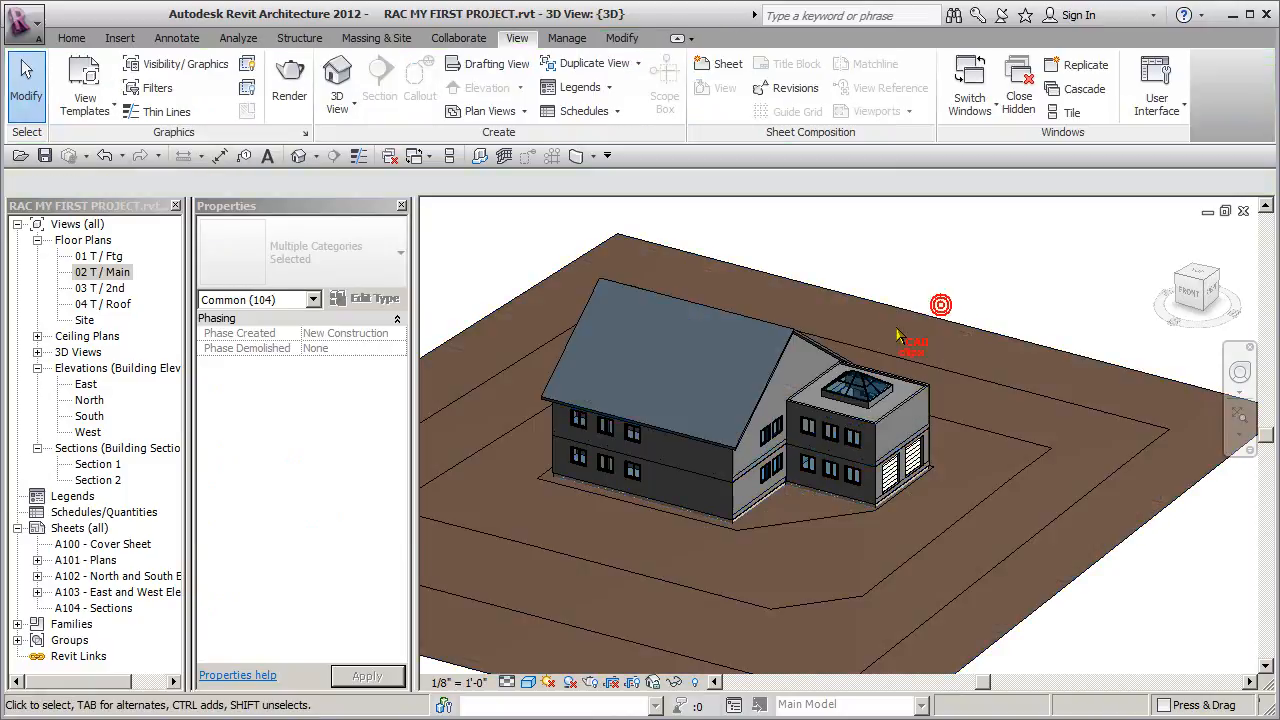
{"action": "left_click", "coordinate": [852, 358]}
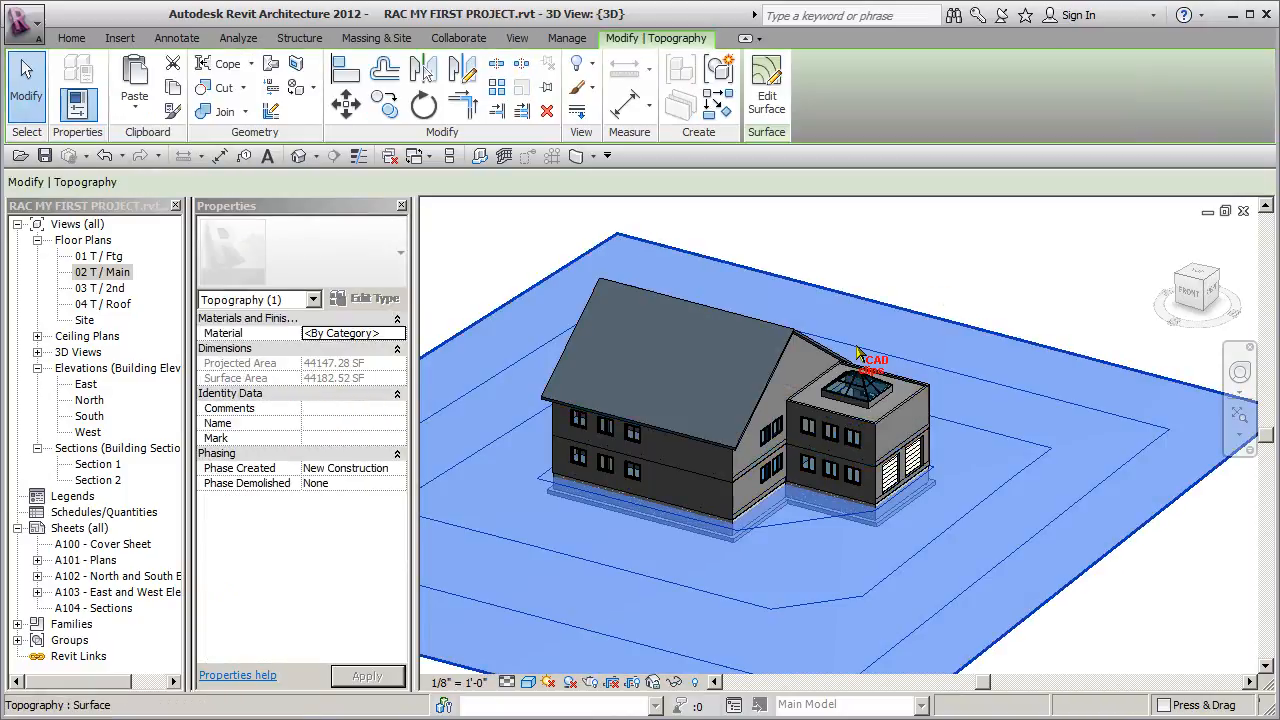
{"action": "left_click", "coordinate": [940, 293]}
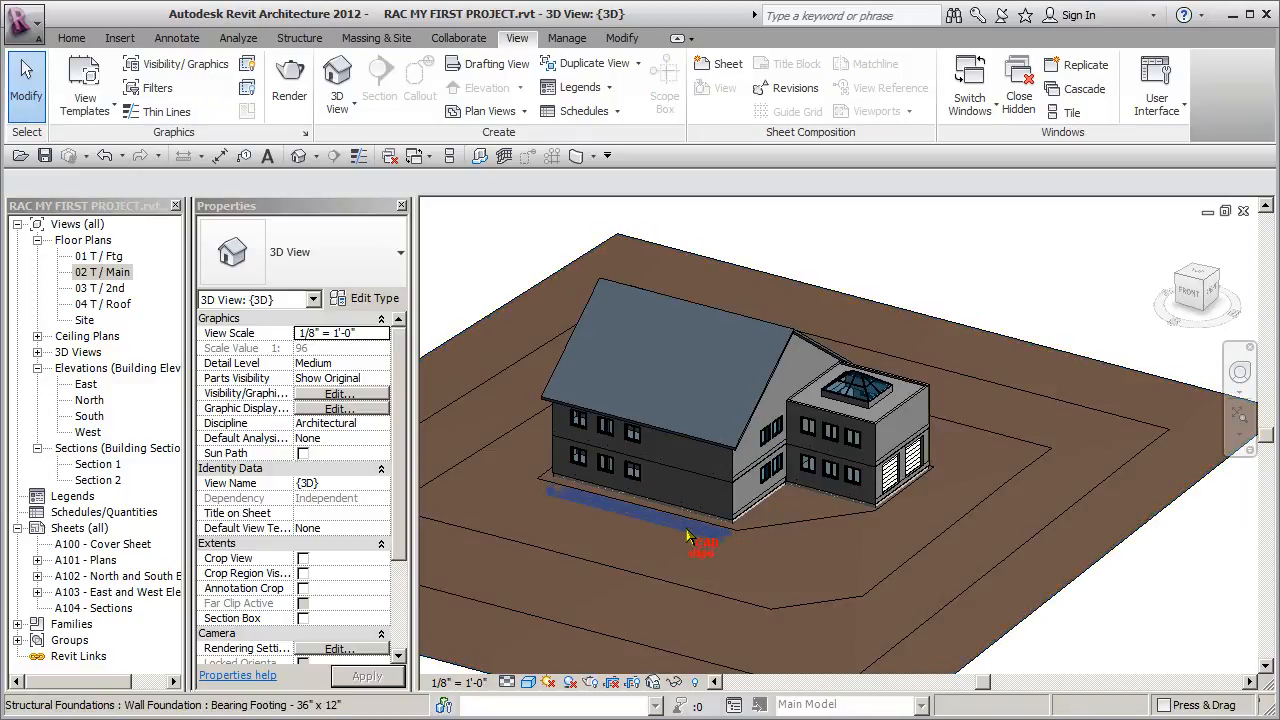
- Window-select the building's near corner in the 3D view, and open the 03 T / 2nd plan to check which elements are selected
{"action": "mouse_move", "coordinate": [693, 530]}
{"action": "middle_mouse_down", "text": "shift"}
{"action": "mouse_move", "coordinate": [826, 540]}
{"action": "mouse_move", "coordinate": [700, 535]}
{"action": "middle_mouse_up", "text": "shift"}
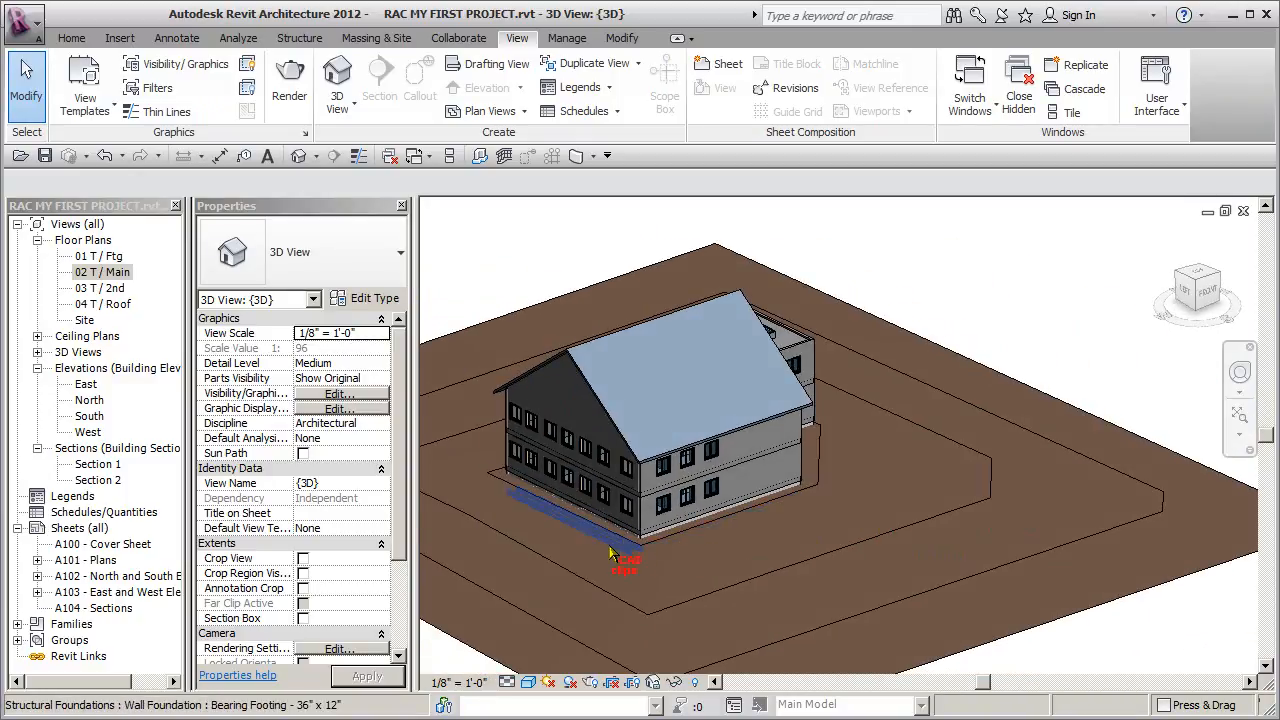
{"action": "left_click_drag", "start_coordinate": [793, 405], "coordinate": [794, 408]}
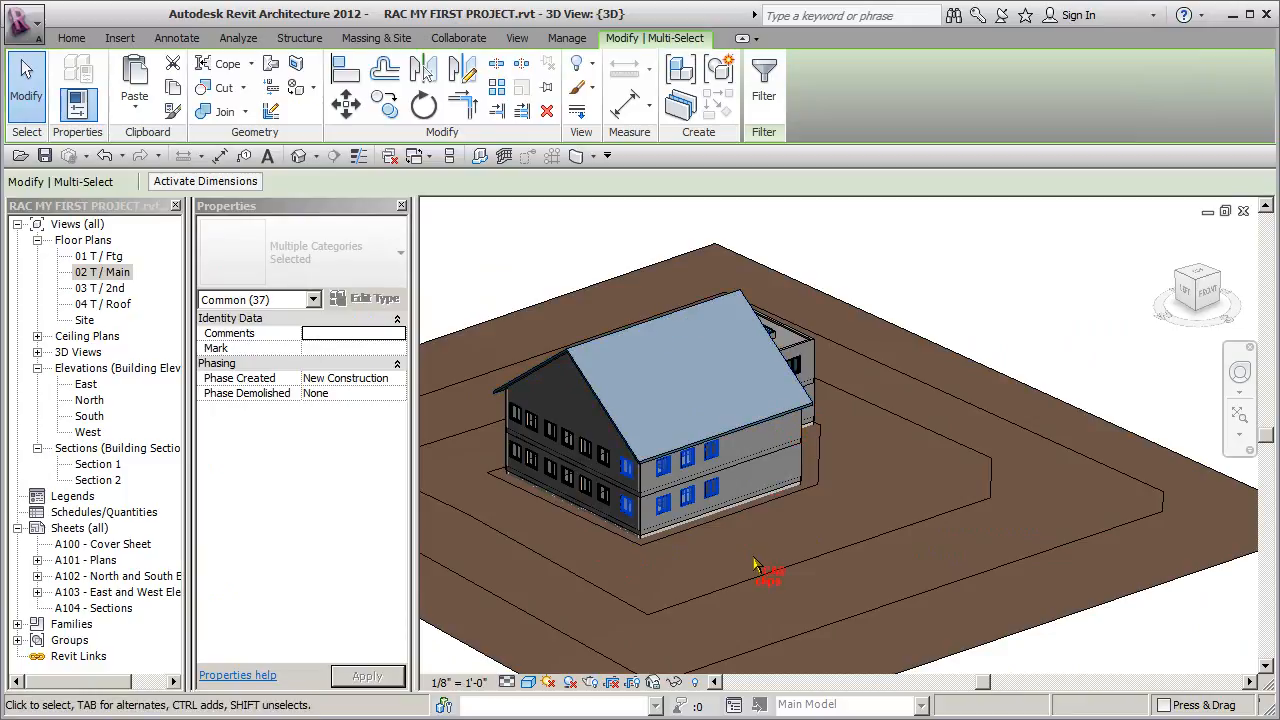
{"action": "double_click", "coordinate": [110, 290]}
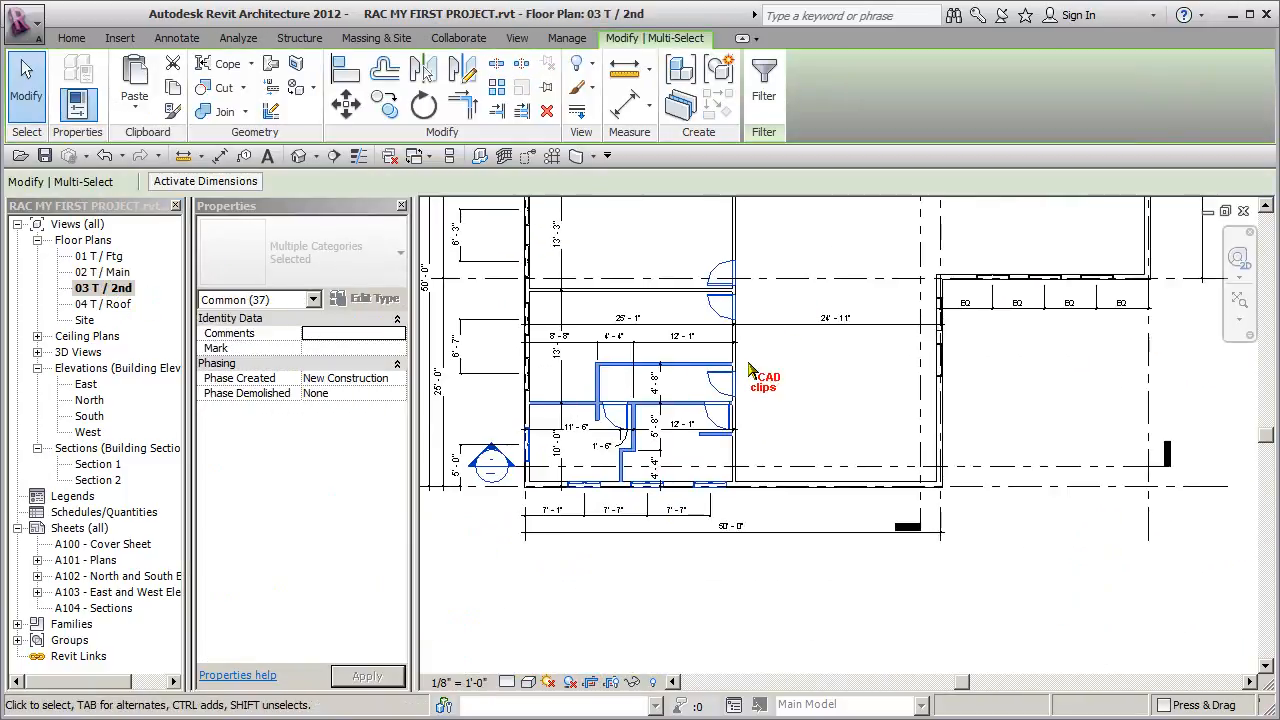
{"action": "scroll", "coordinate": [676, 470], "scroll_direction": "up", "scroll_amount": 2}
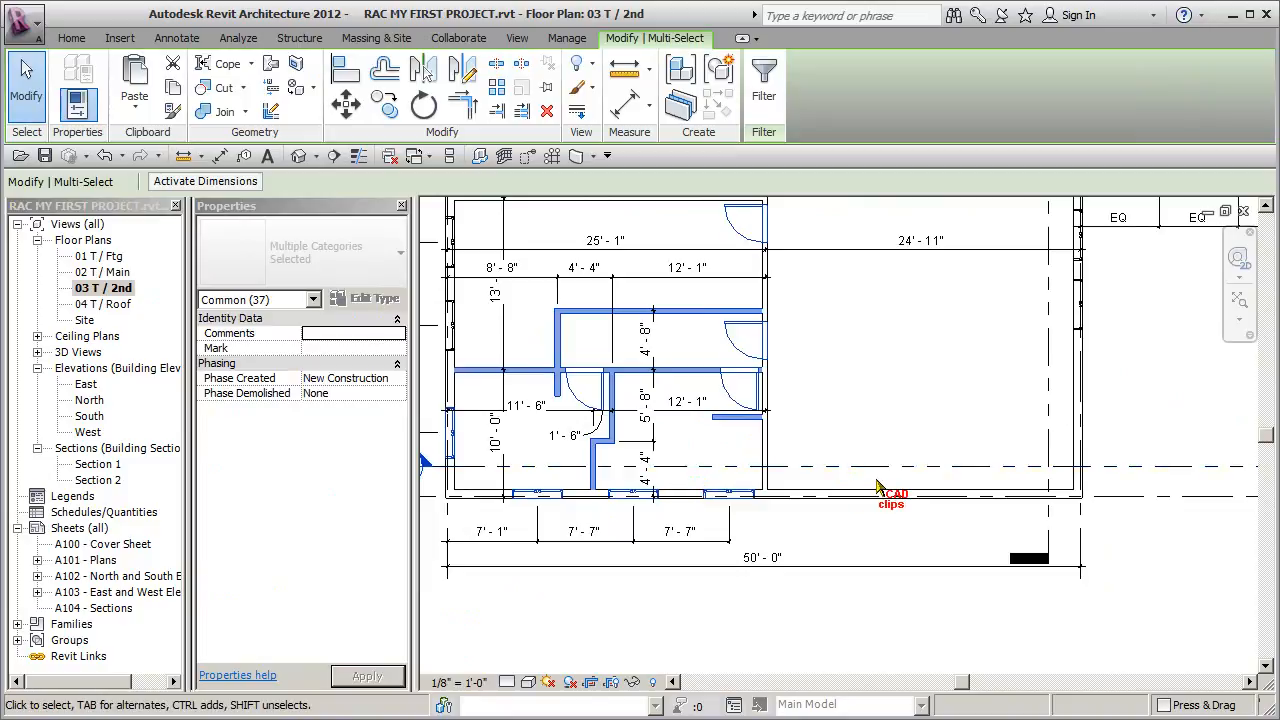
{"action": "middle_click_drag", "start_coordinate": [850, 430], "coordinate": [866, 454]}
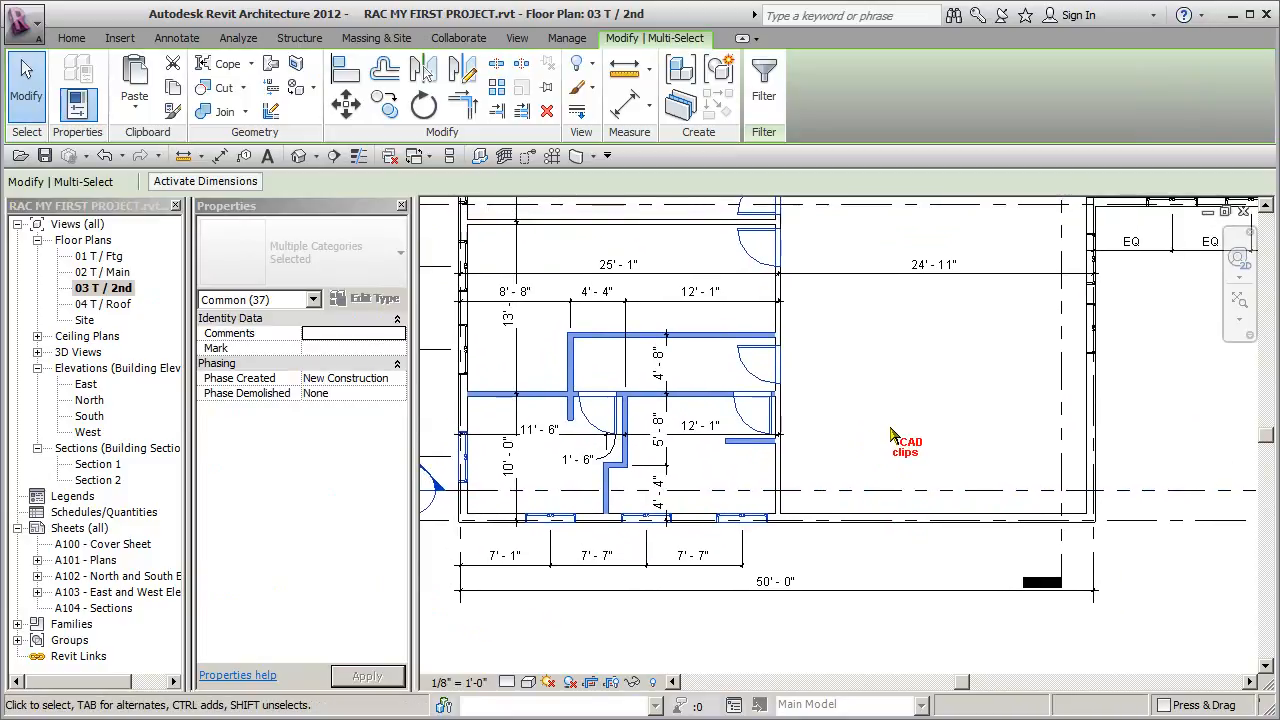
- Look over the building's windows and roof in the 3D view, and open the 04 T / Roof plan to select the gable roof
{"action": "left_click", "coordinate": [333, 157]}
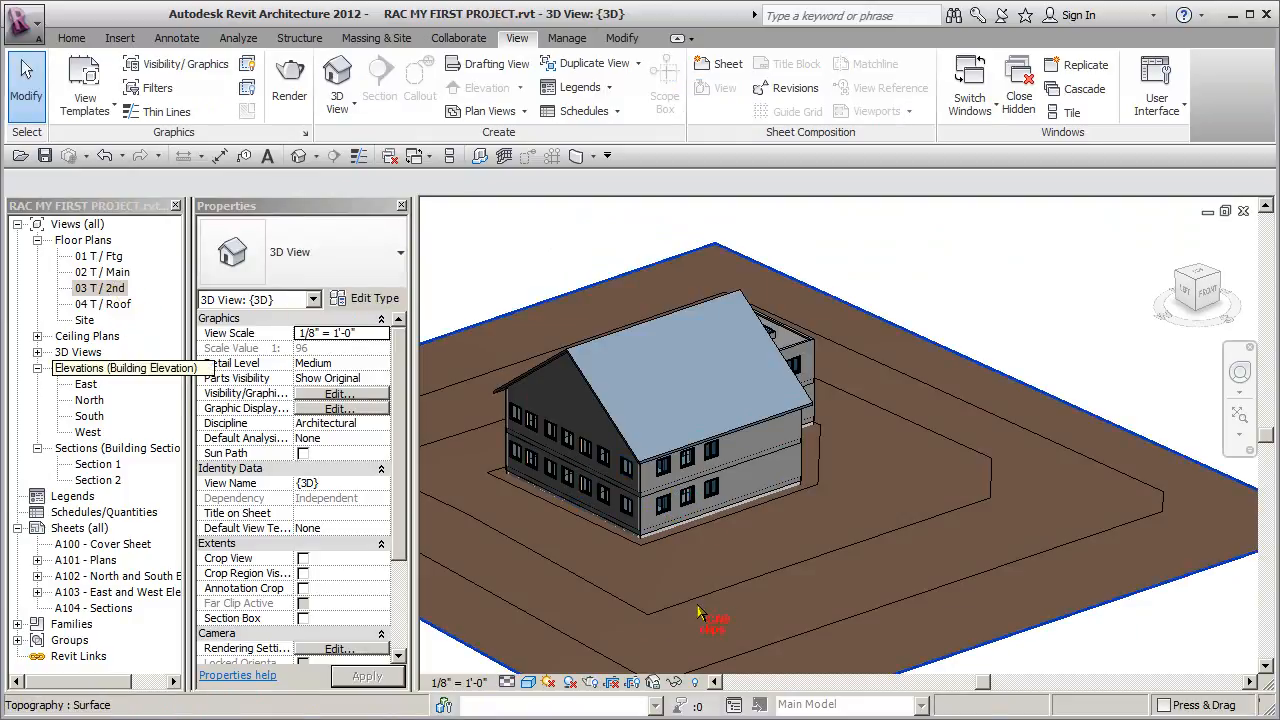
{"action": "scroll", "coordinate": [626, 456], "scroll_direction": "up", "scroll_amount": 4}
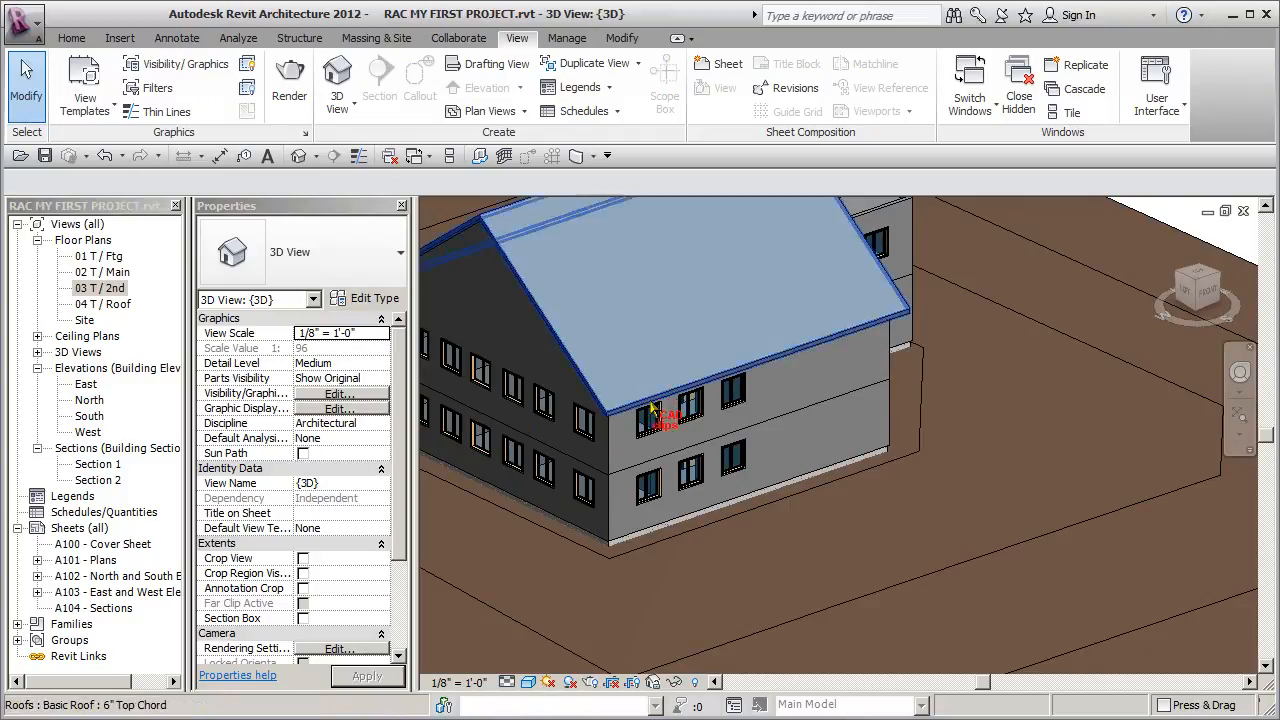
{"action": "scroll", "coordinate": [689, 500], "scroll_direction": "down", "scroll_amount": 4}
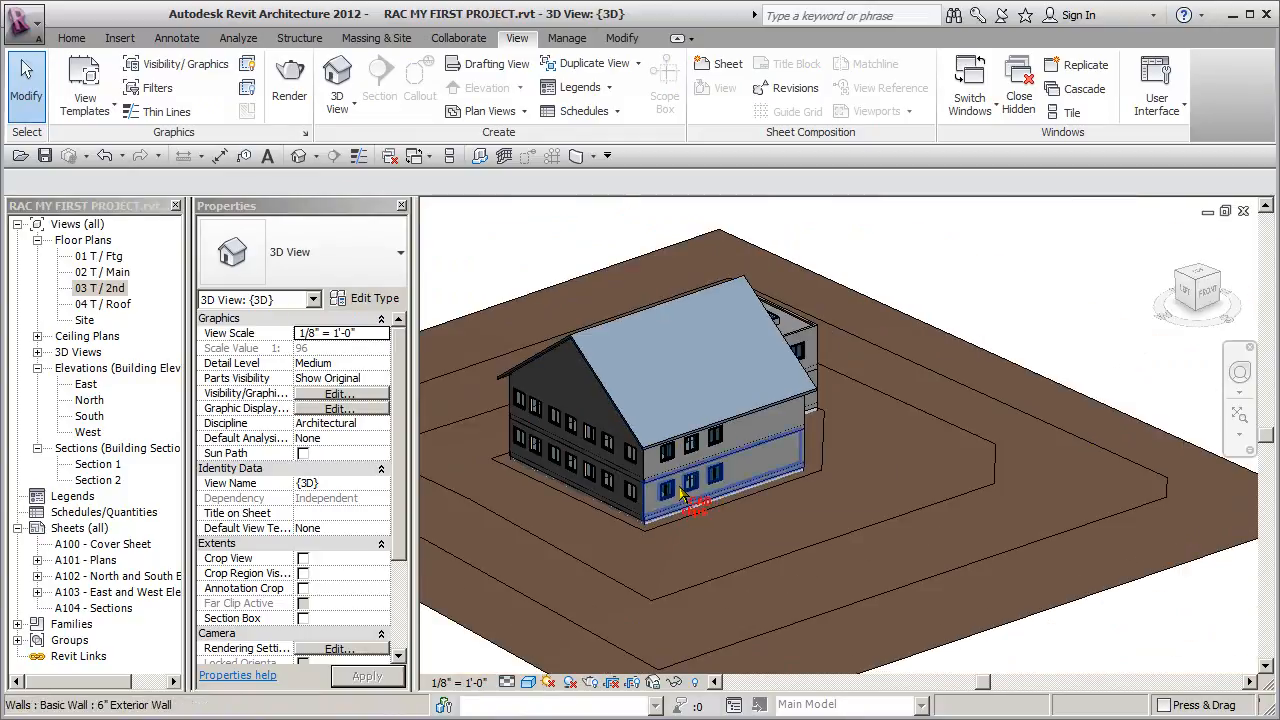
{"action": "double_click", "coordinate": [100, 305]}
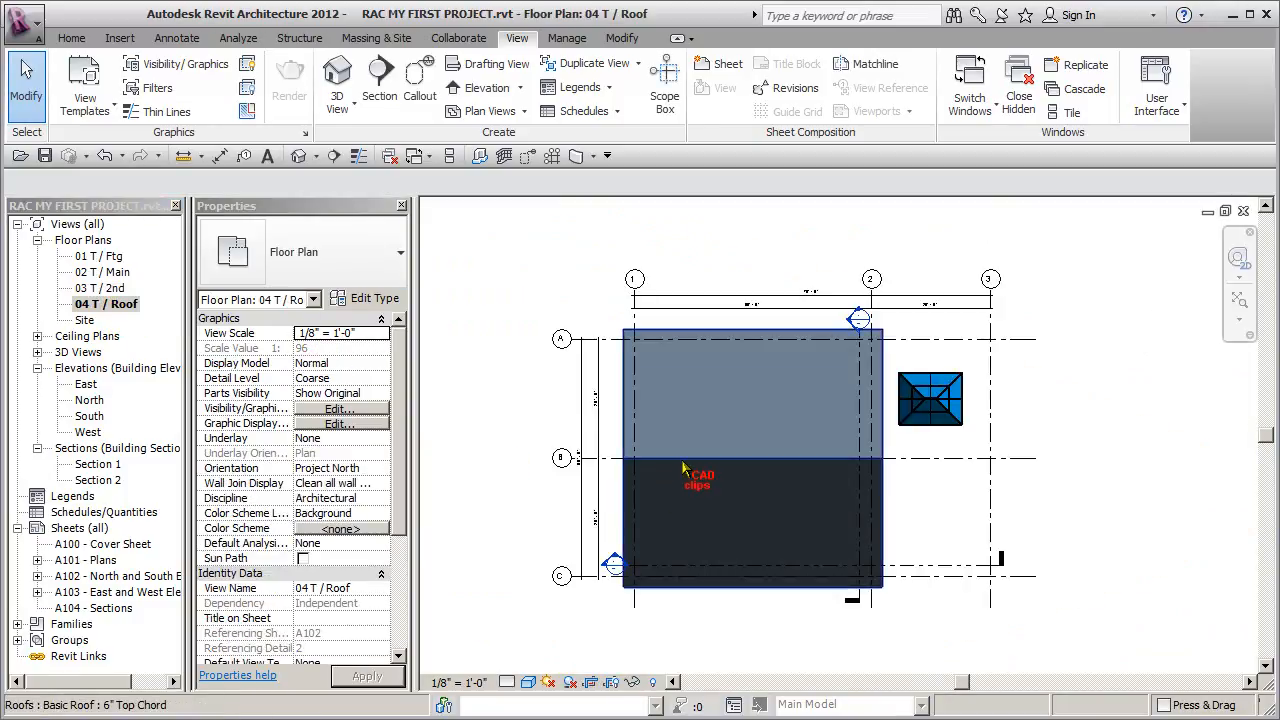
{"action": "left_click", "coordinate": [683, 480]}
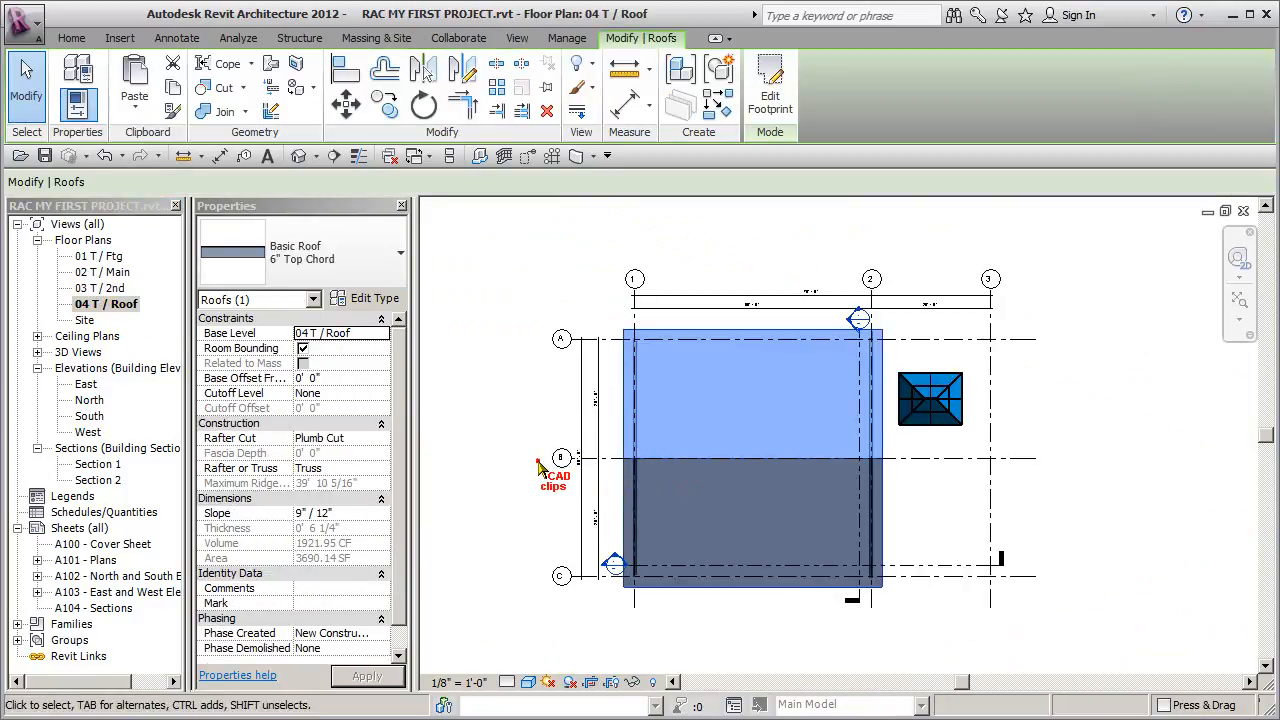
- Deselect the gable roof and open the 02 T / Main floor plan at the exterior wall near grid 1
{"action": "left_click", "coordinate": [538, 469]}
{"action": "double_click", "coordinate": [105, 272]}
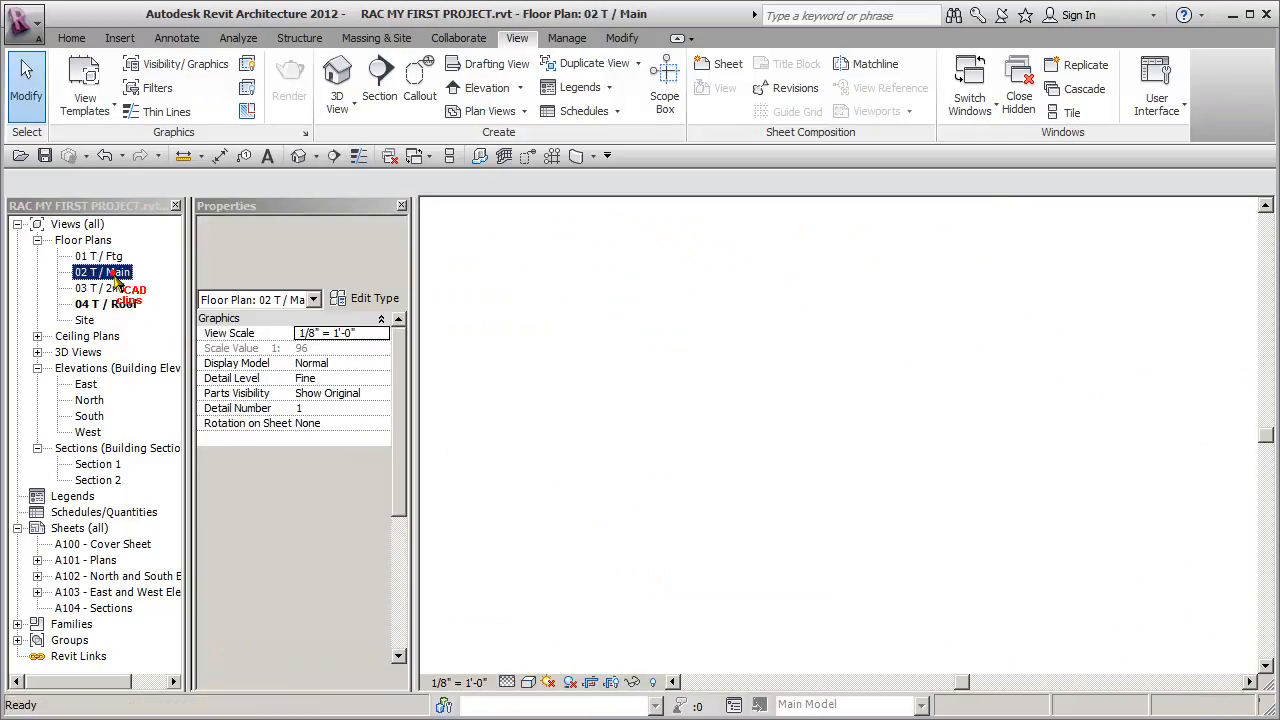
{"action": "middle_click_drag", "start_coordinate": [697, 457], "coordinate": [640, 521]}
{"action": "scroll", "coordinate": [740, 425], "scroll_direction": "up", "scroll_amount": 4}
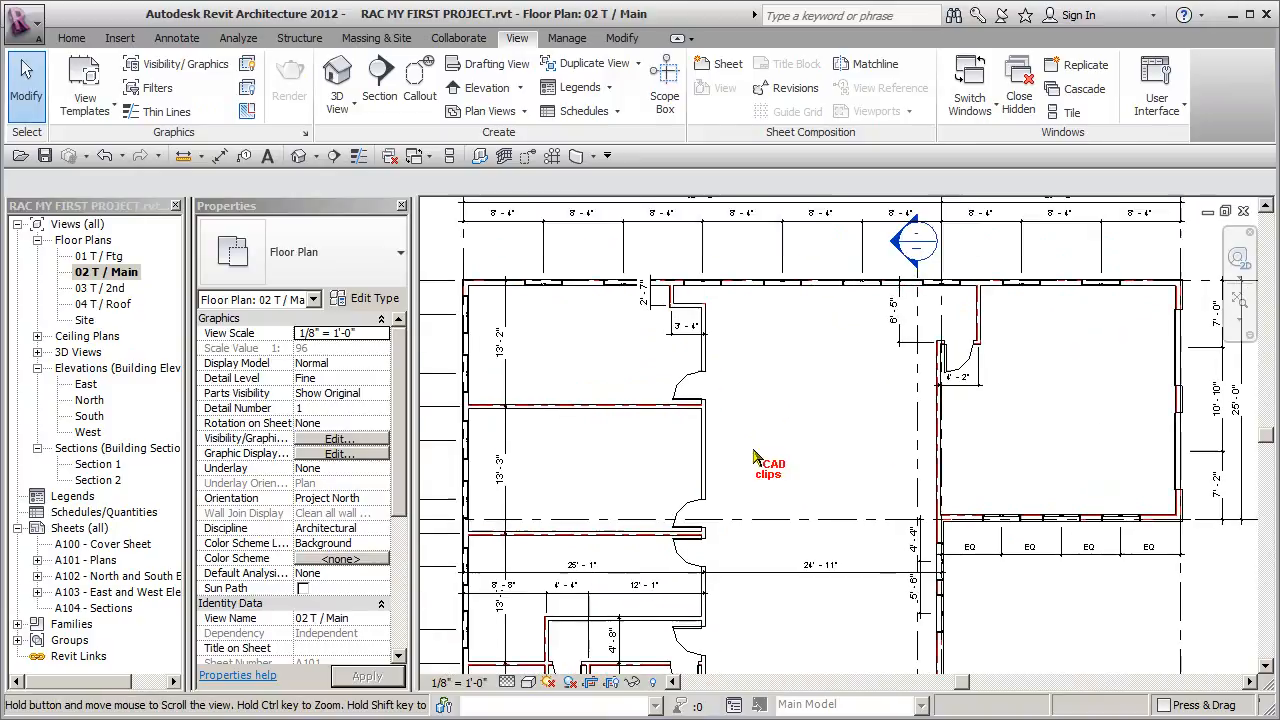
{"action": "middle_click_drag", "start_coordinate": [730, 462], "coordinate": [852, 492]}
{"action": "scroll", "coordinate": [852, 492], "scroll_direction": "down", "scroll_amount": 2}
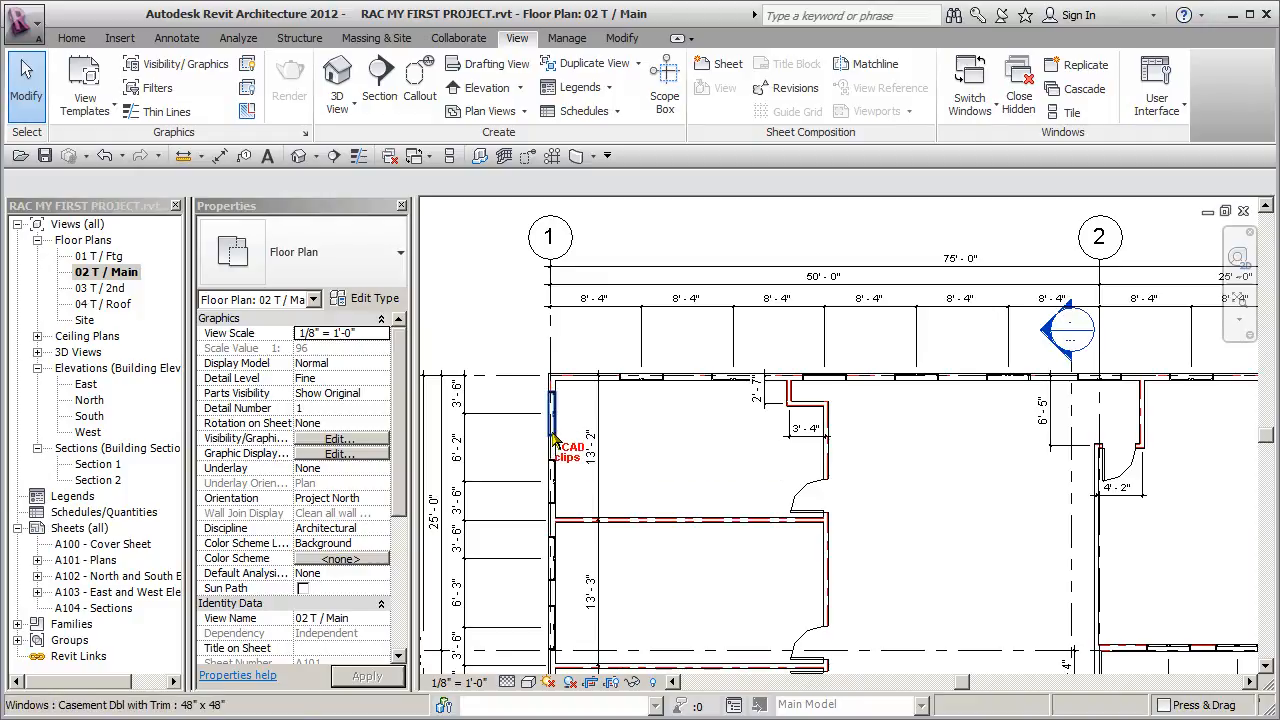
- Cycle the highlight at the casement window on grid 1 through the window, its 6" exterior wall and the connected wall chain
{"action": "key", "text": "Tab"}
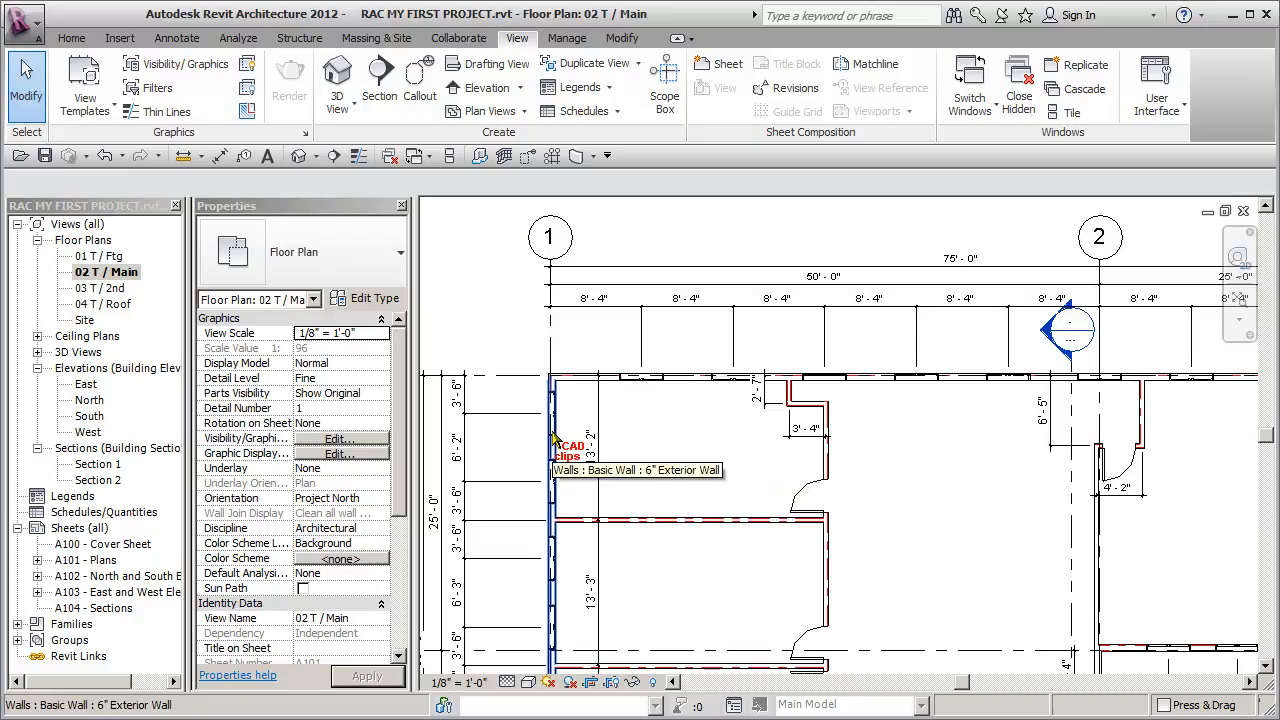
{"action": "key", "text": "Tab"}
{"action": "key", "text": "Tab"}
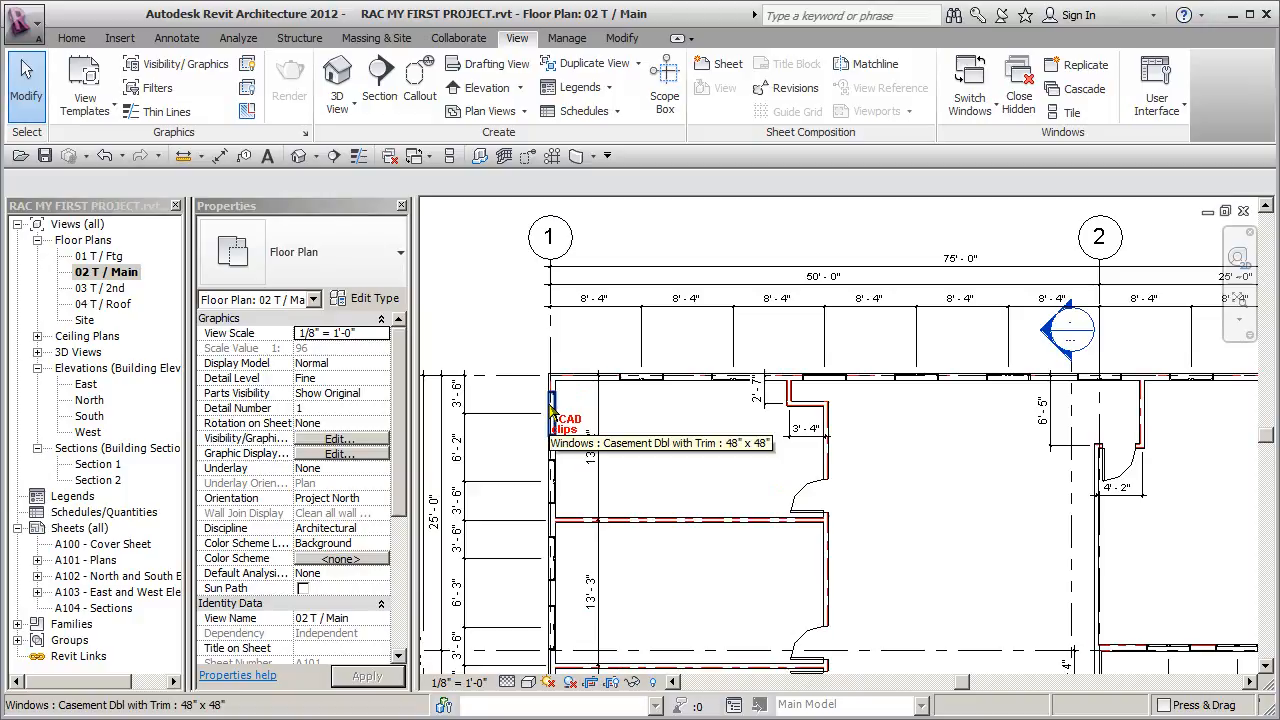
{"action": "key", "text": "Tab"}
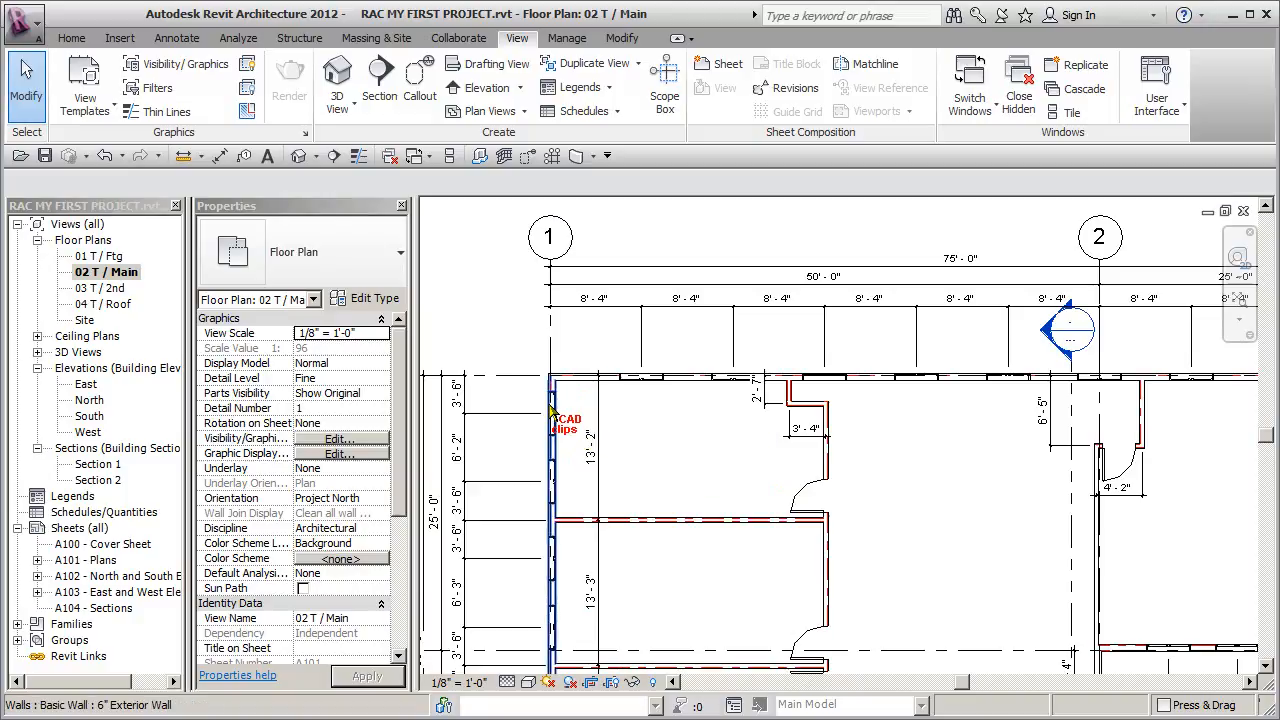
{"action": "key", "text": "Tab"}
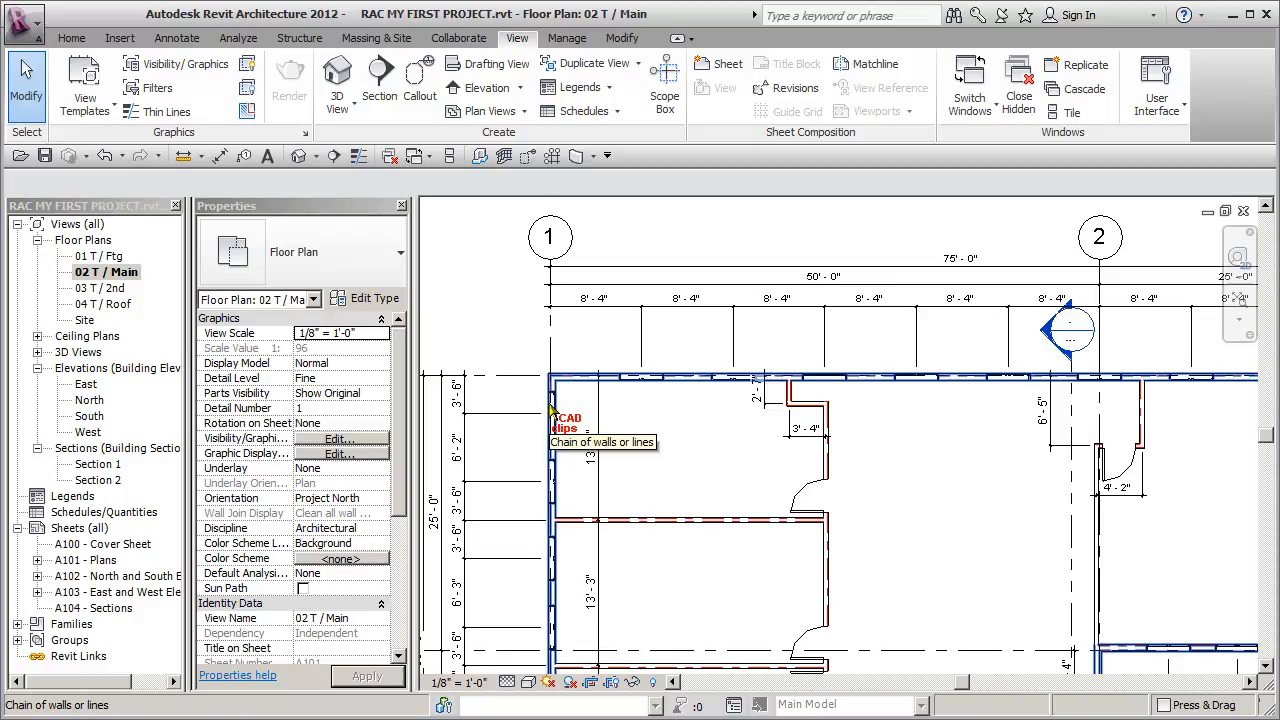
{"action": "key", "text": "Tab"}
{"action": "key", "text": "Tab"}
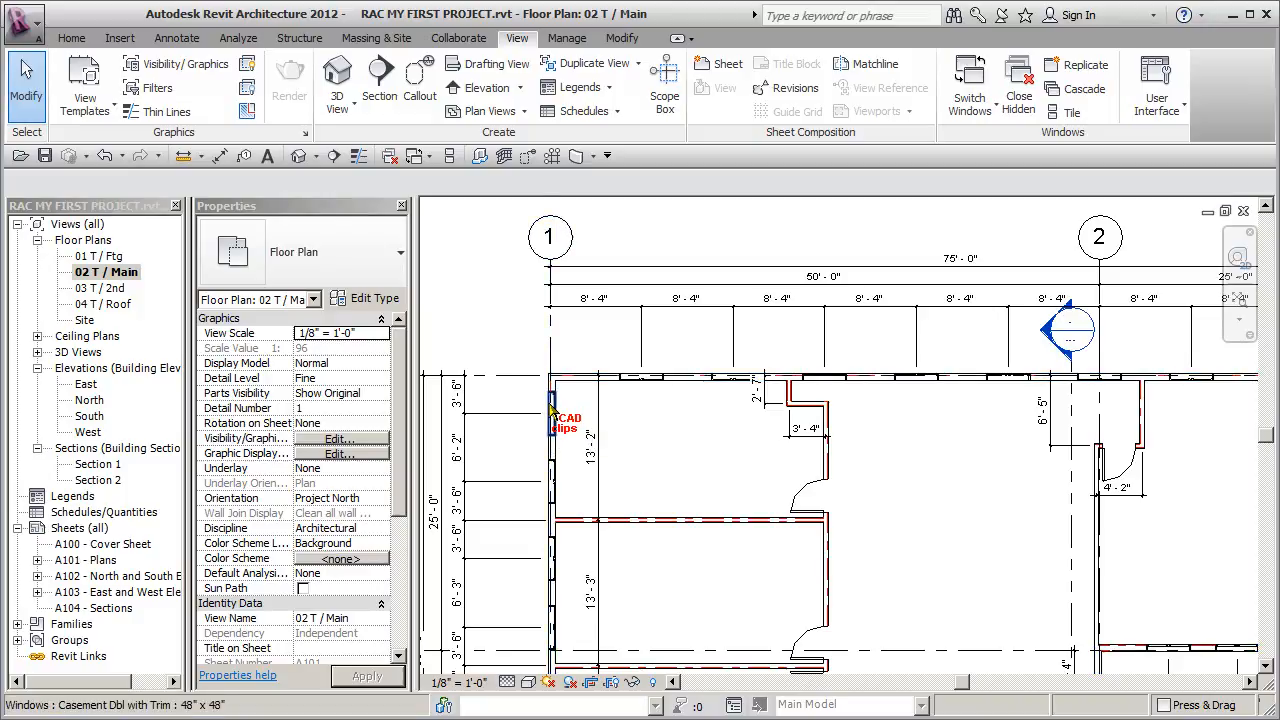
{"action": "scroll", "coordinate": [551, 405], "scroll_direction": "down", "scroll_amount": 4}
{"action": "key", "text": "Tab"}
{"action": "key", "text": "Tab"}
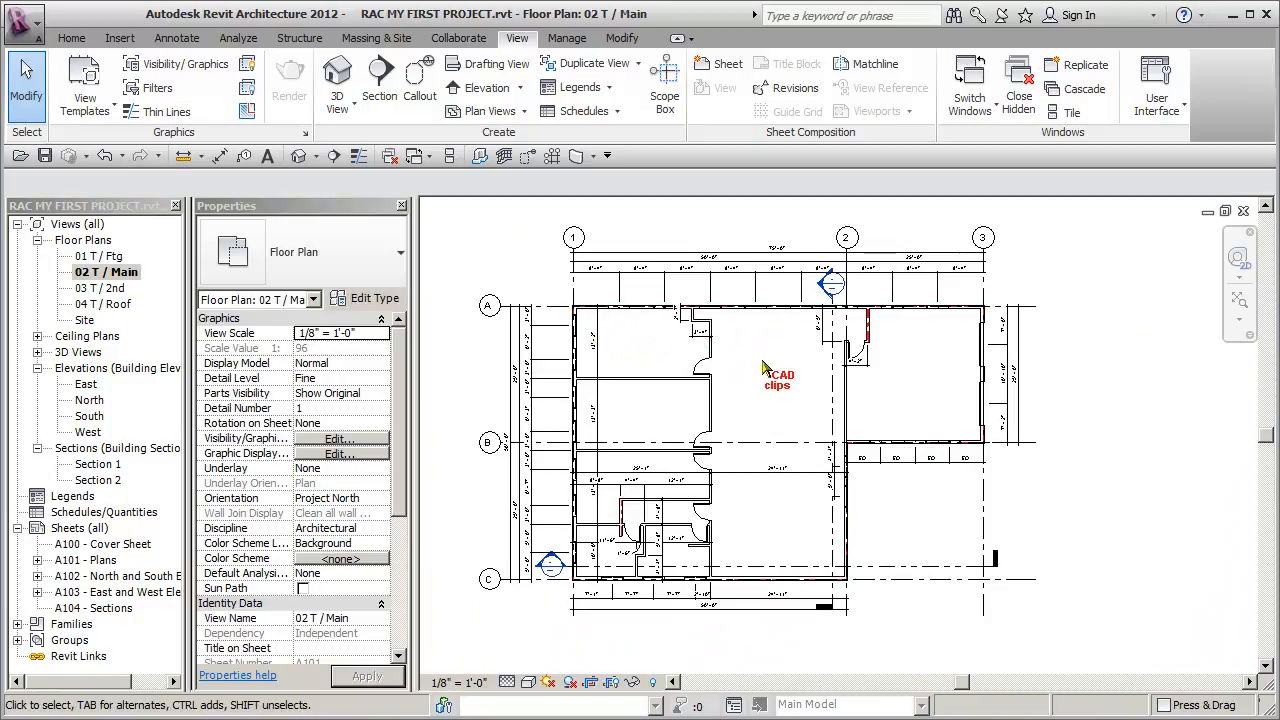
- Select the connected chain of 5" partition walls from the 3'-4" jog along the rooms' doors, clearing it and repeating the selection once
{"action": "scroll", "coordinate": [690, 325], "scroll_direction": "up", "scroll_amount": 2}
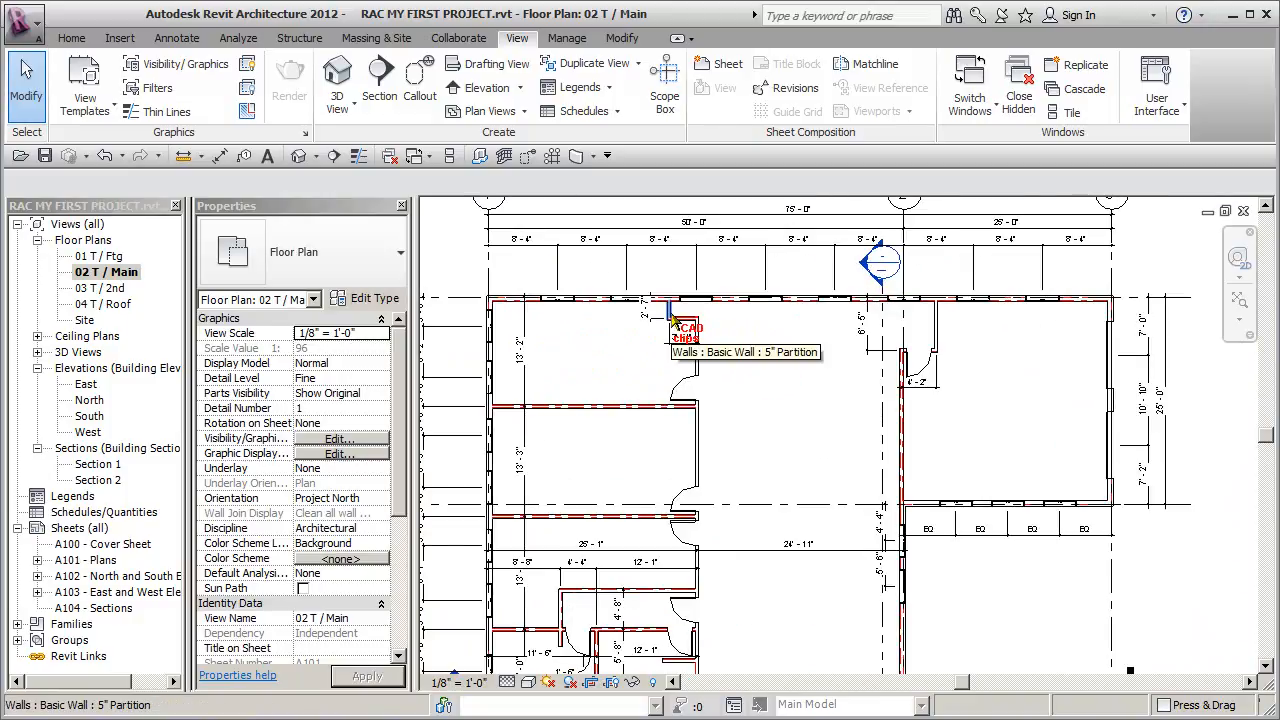
{"action": "key", "text": "Tab"}
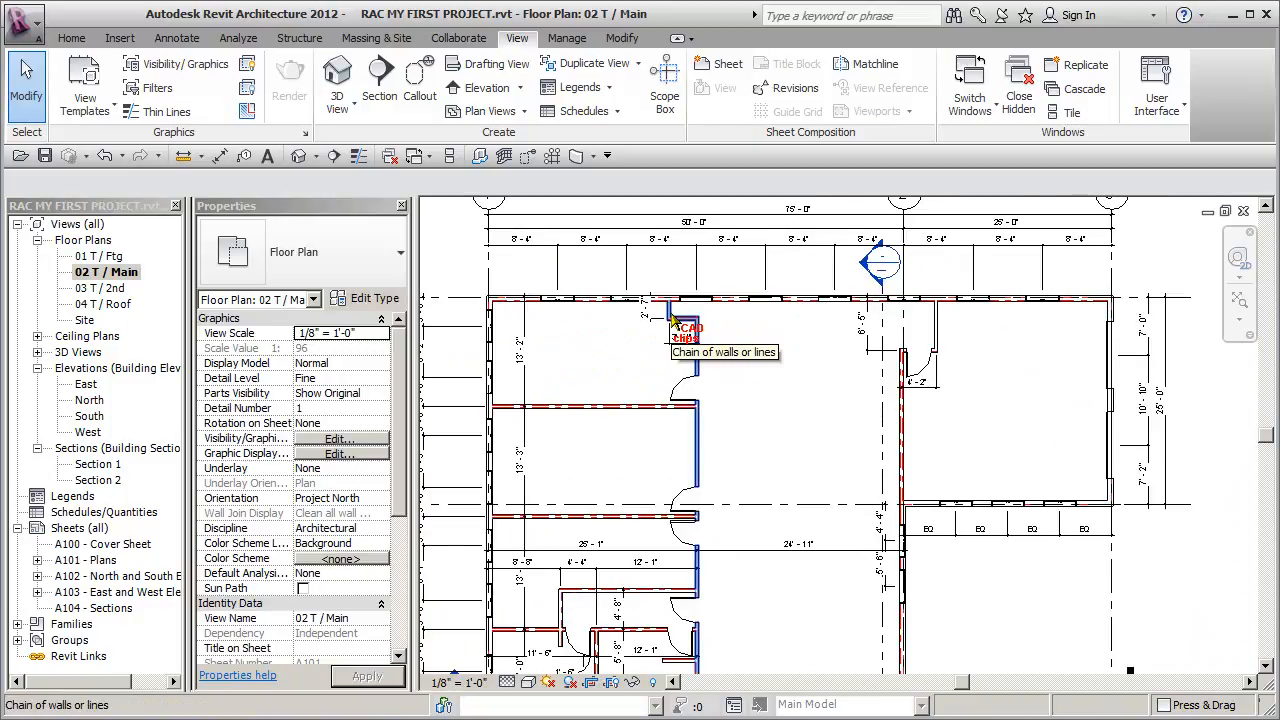
{"action": "left_click", "coordinate": [680, 323]}
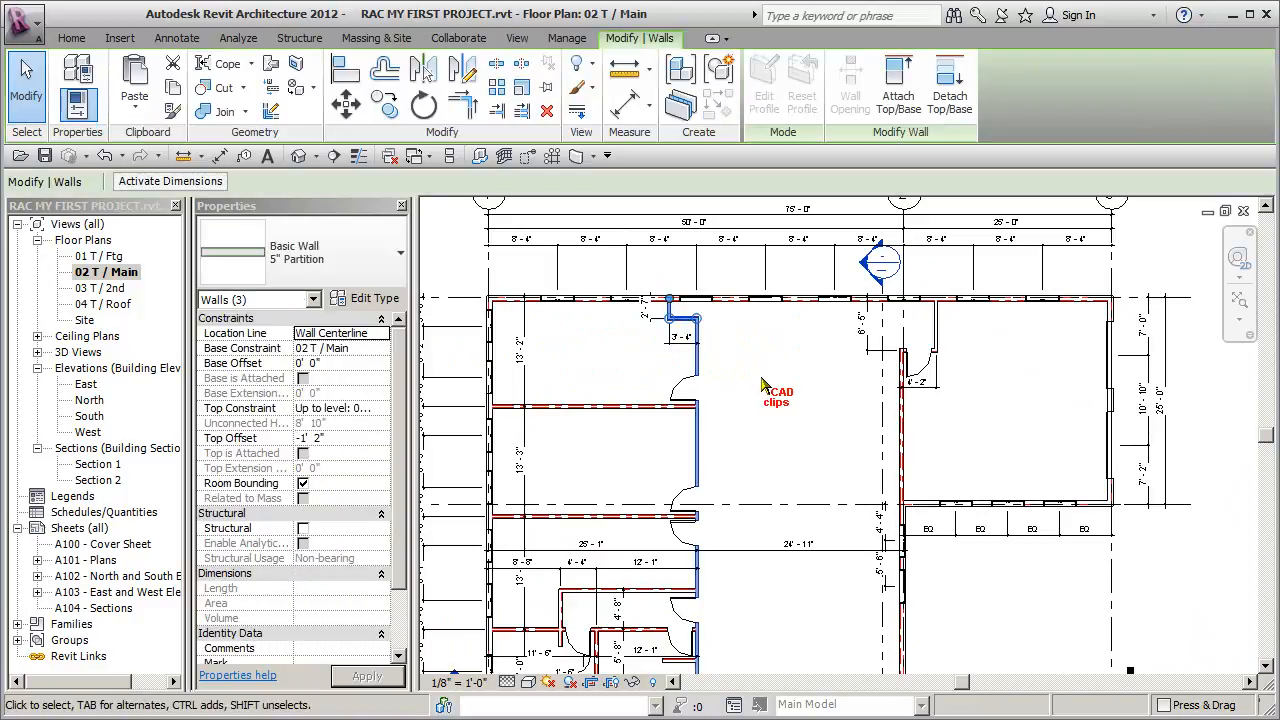
{"action": "left_click", "coordinate": [762, 377]}
{"action": "middle_click_drag", "start_coordinate": [762, 394], "coordinate": [766, 370]}
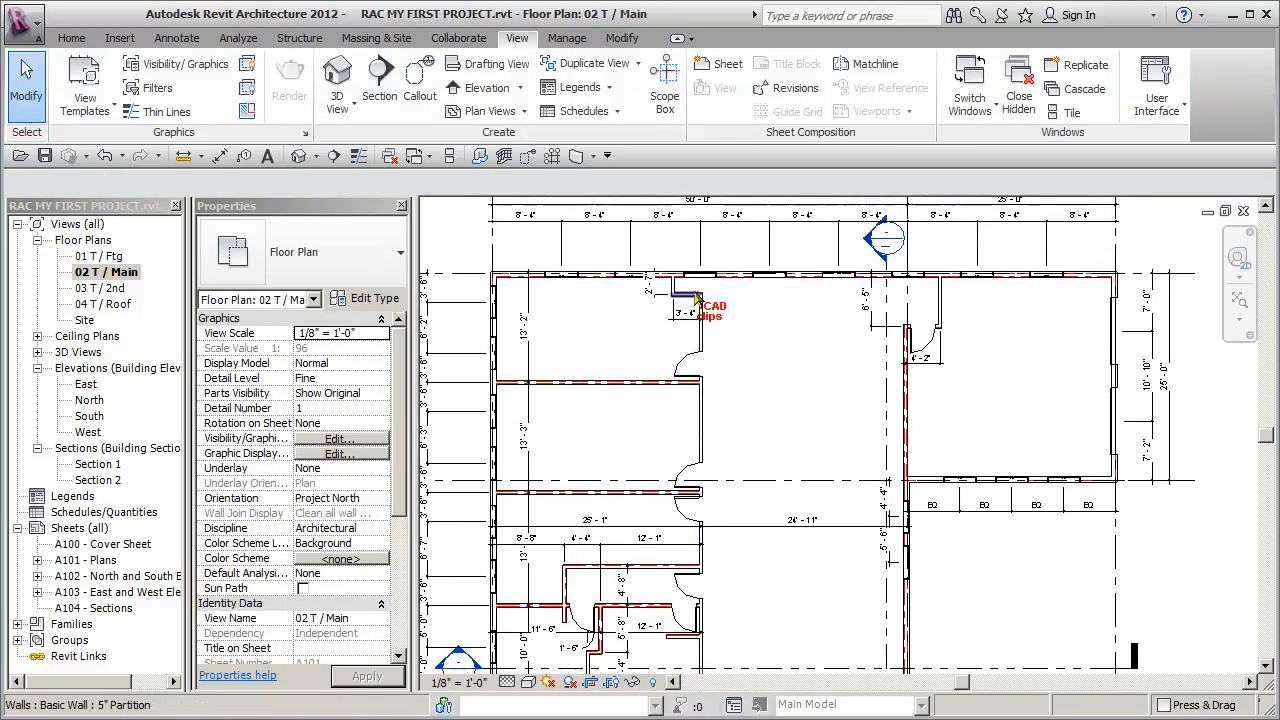
{"action": "key", "text": "Tab"}
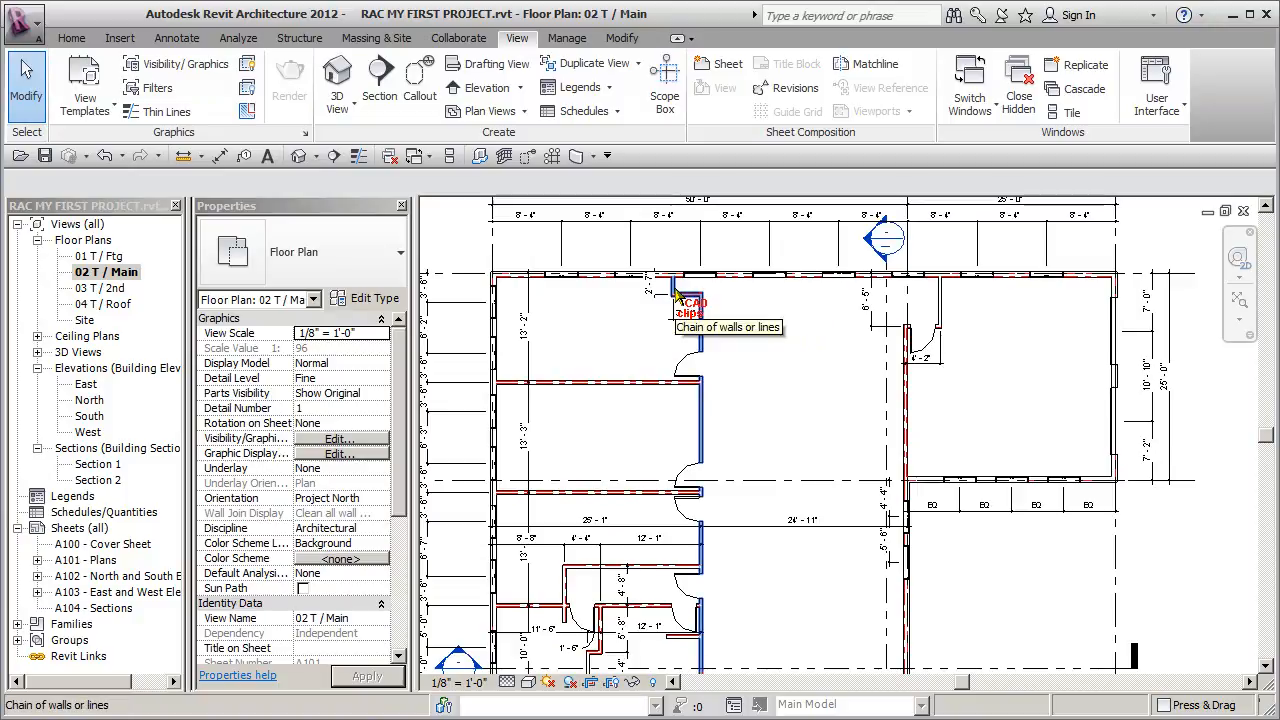
{"action": "left_click", "coordinate": [675, 293]}
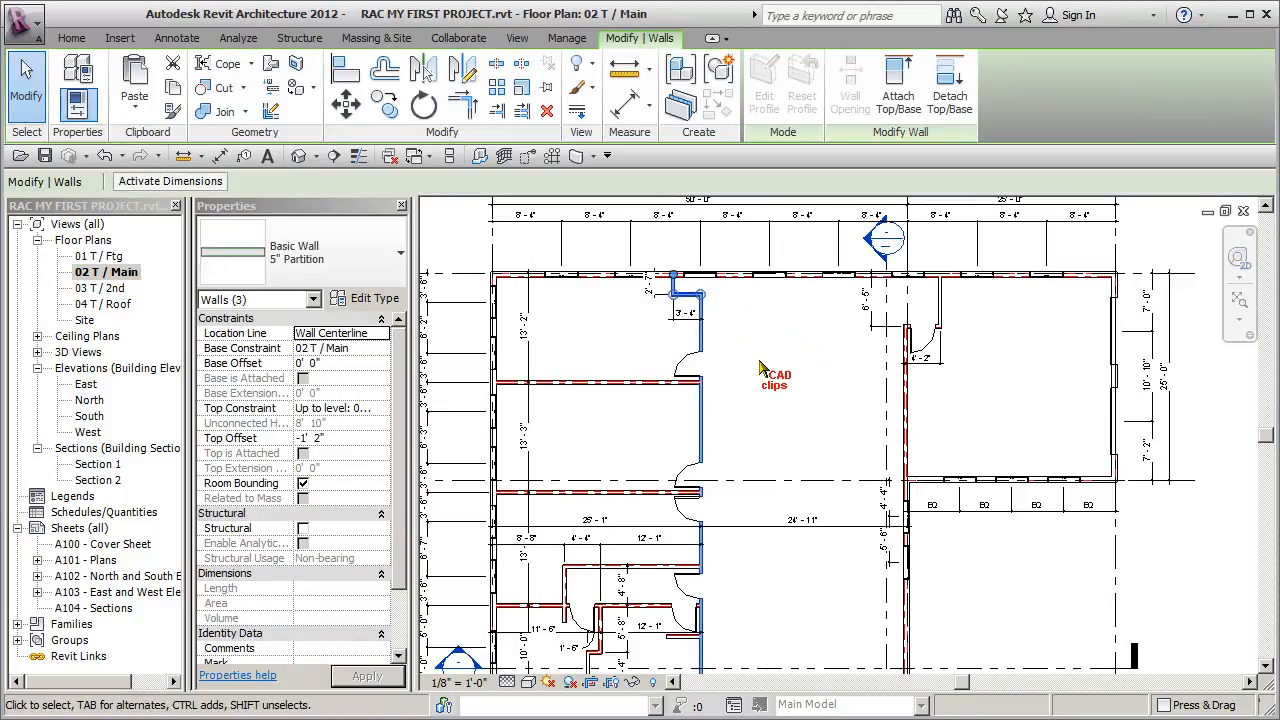
{"action": "left_click", "coordinate": [758, 361]}
- Select the stepped chain of 5" partition walls beside the 11'-6" room, and clear the selection
{"action": "middle_click_drag", "start_coordinate": [718, 606], "coordinate": [744, 425]}
{"action": "scroll", "coordinate": [671, 463], "scroll_direction": "up", "scroll_amount": 2}
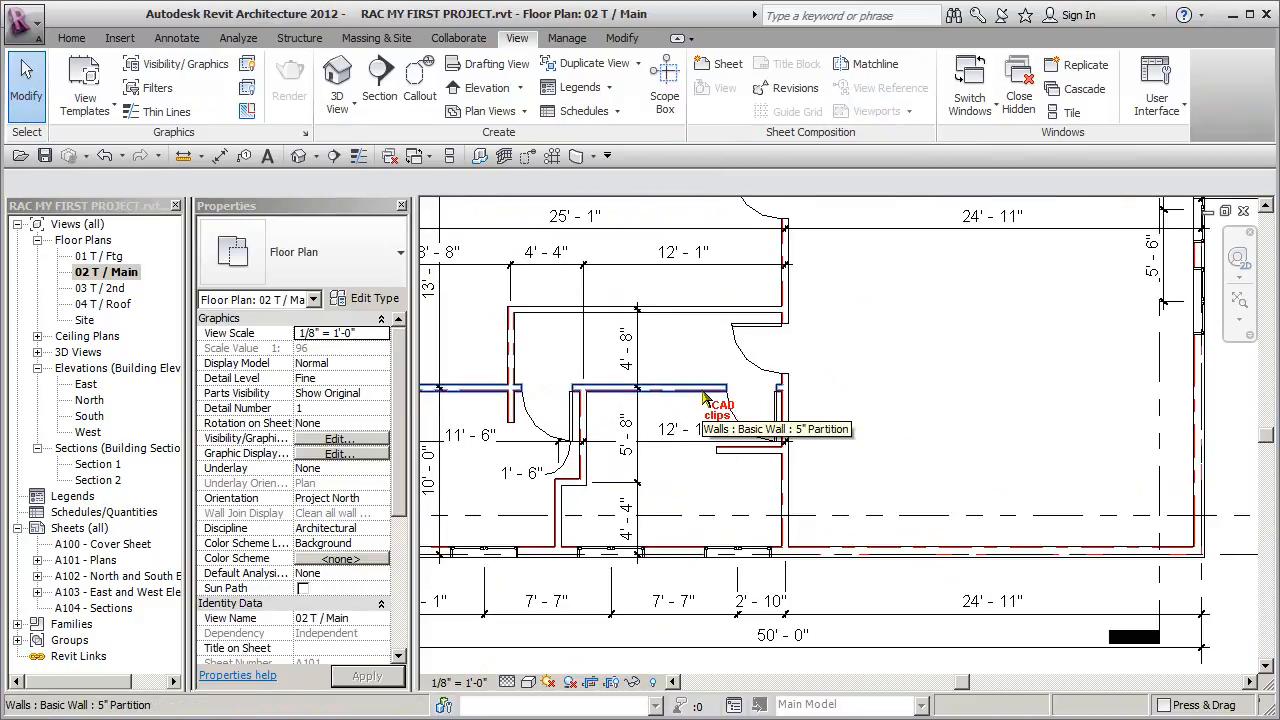
{"action": "key", "text": "Tab"}
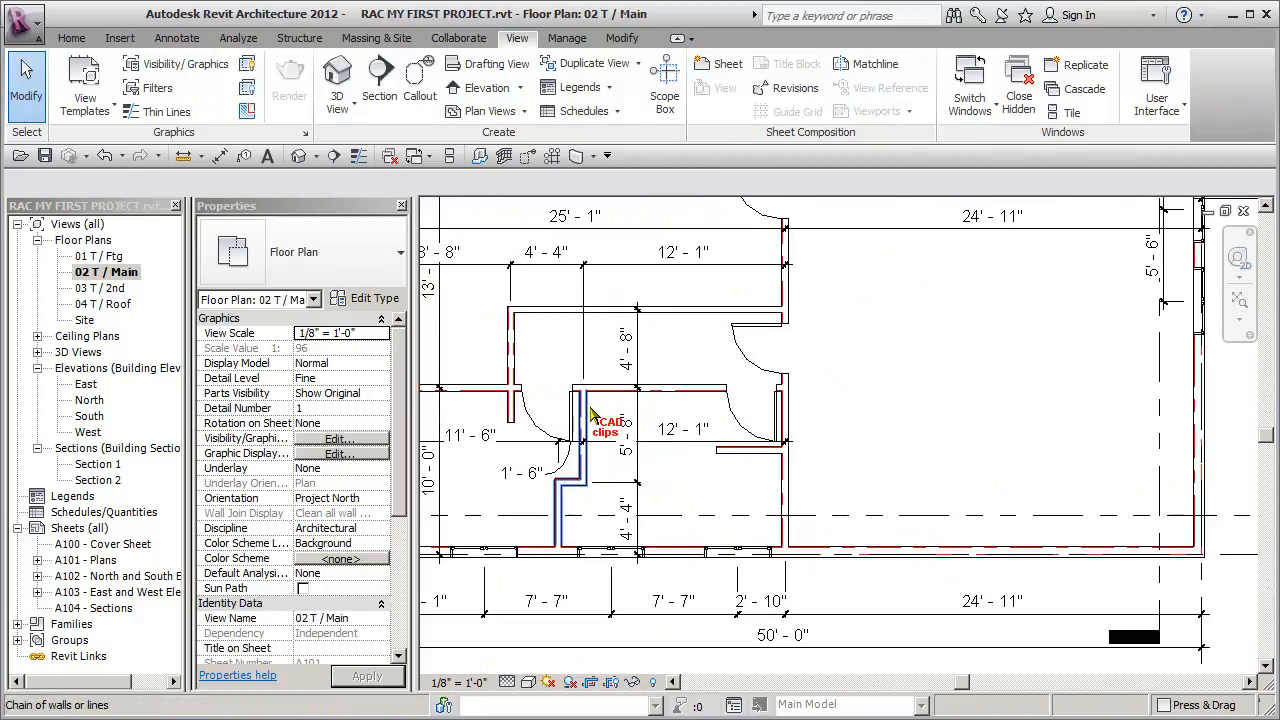
{"action": "left_click", "coordinate": [590, 412]}
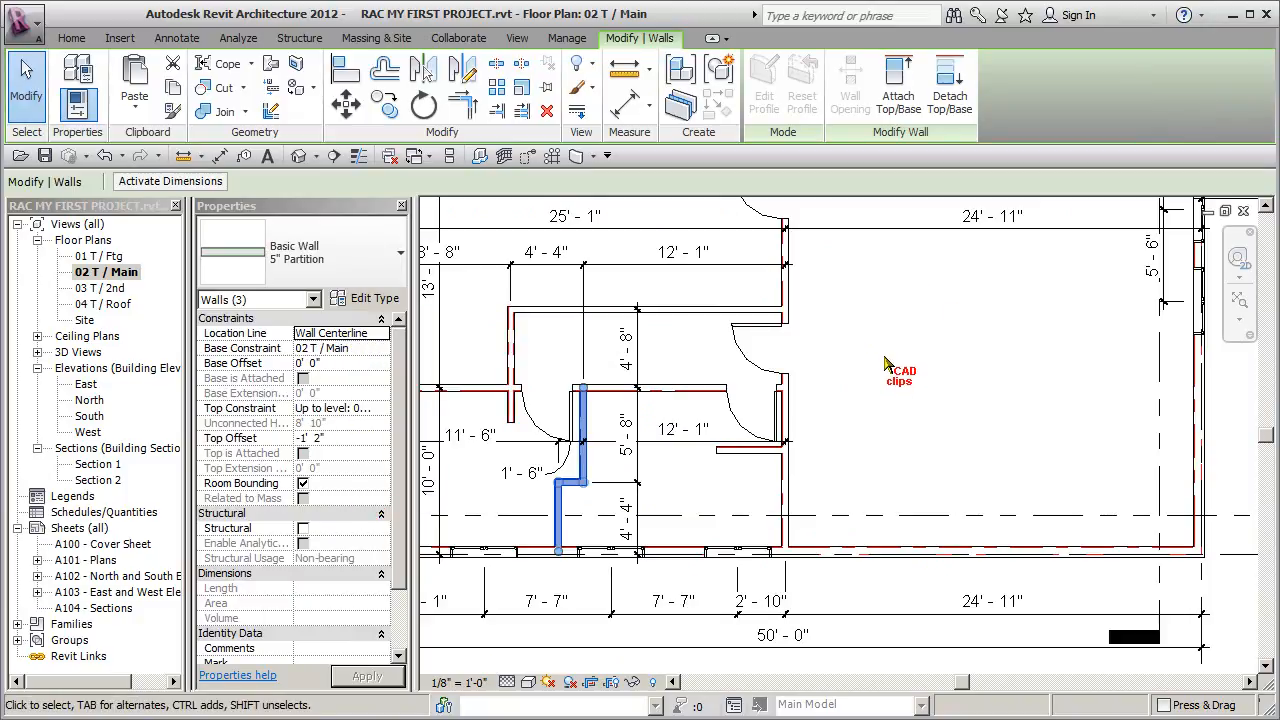
{"action": "left_click", "coordinate": [876, 364]}
{"action": "middle_click_drag", "start_coordinate": [879, 358], "coordinate": [951, 423]}
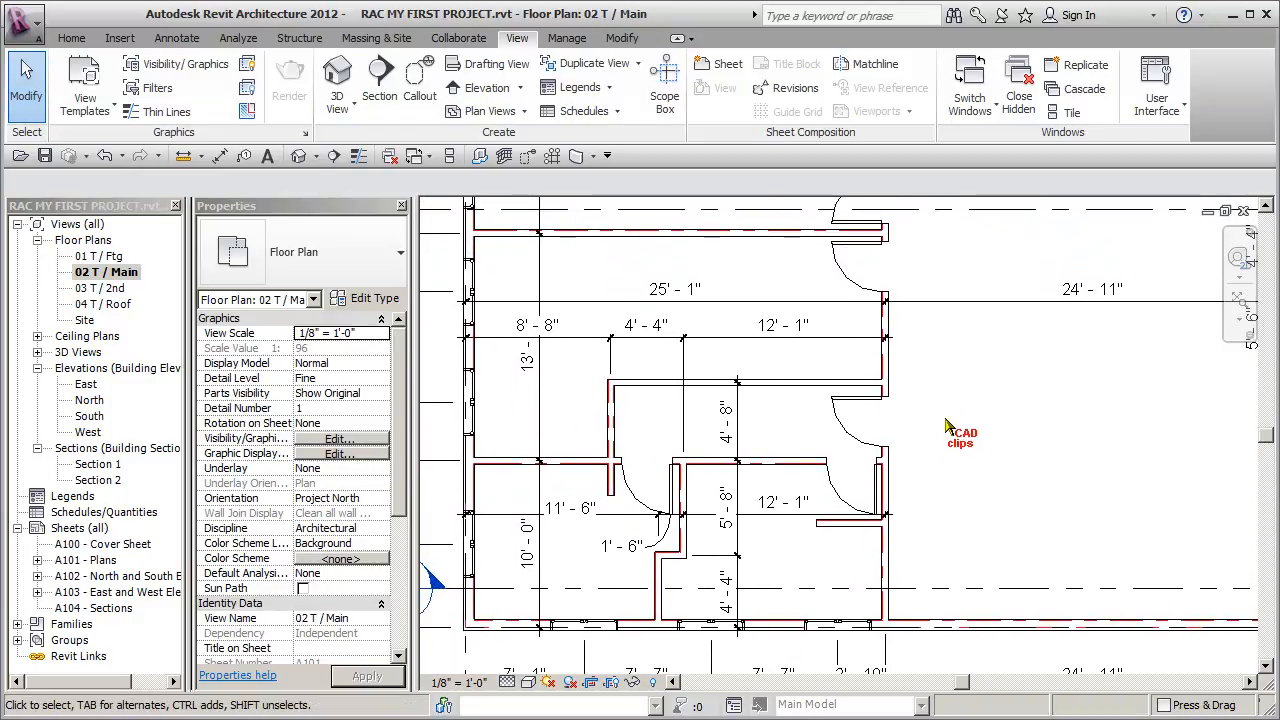
- Check the type properties of the 8'-8", 4'-4", 12'-1" dimension string, and select the 25'-1", 24'-11" string before deselecting it
{"action": "left_click", "coordinate": [806, 343]}
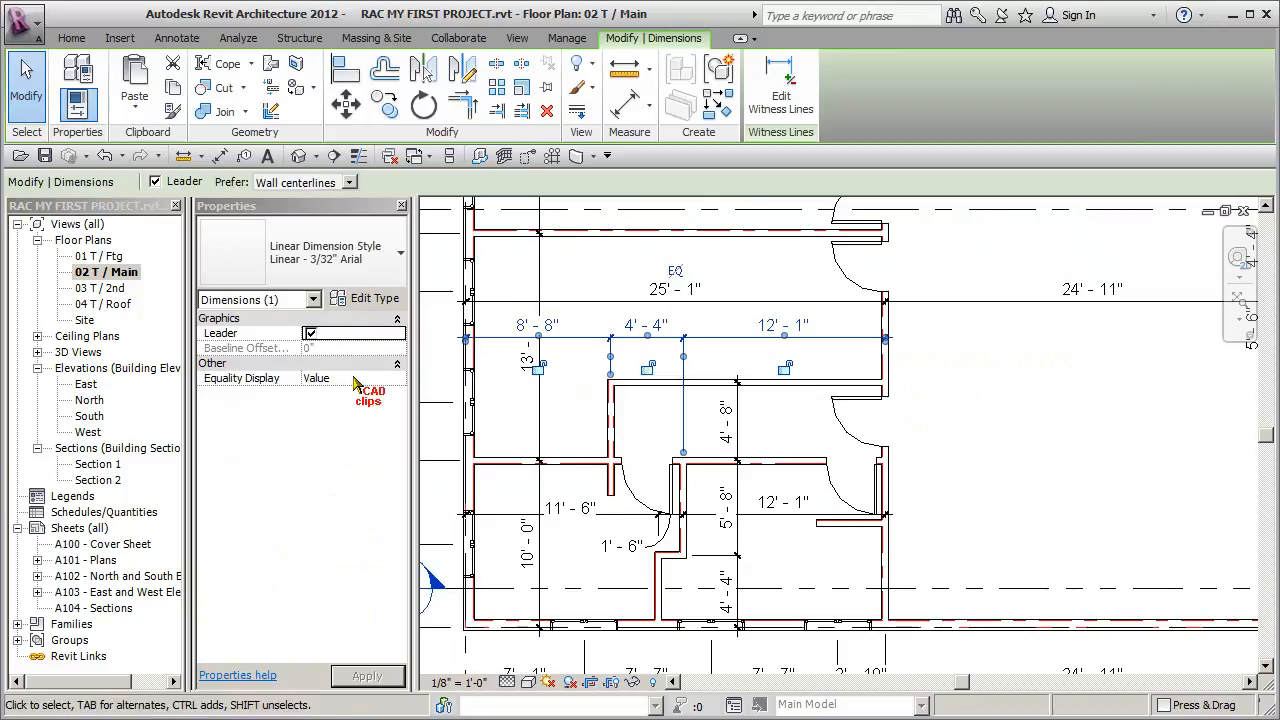
{"action": "left_click", "coordinate": [374, 298]}
{"action": "left_click_drag", "start_coordinate": [457, 306], "coordinate": [462, 280]}
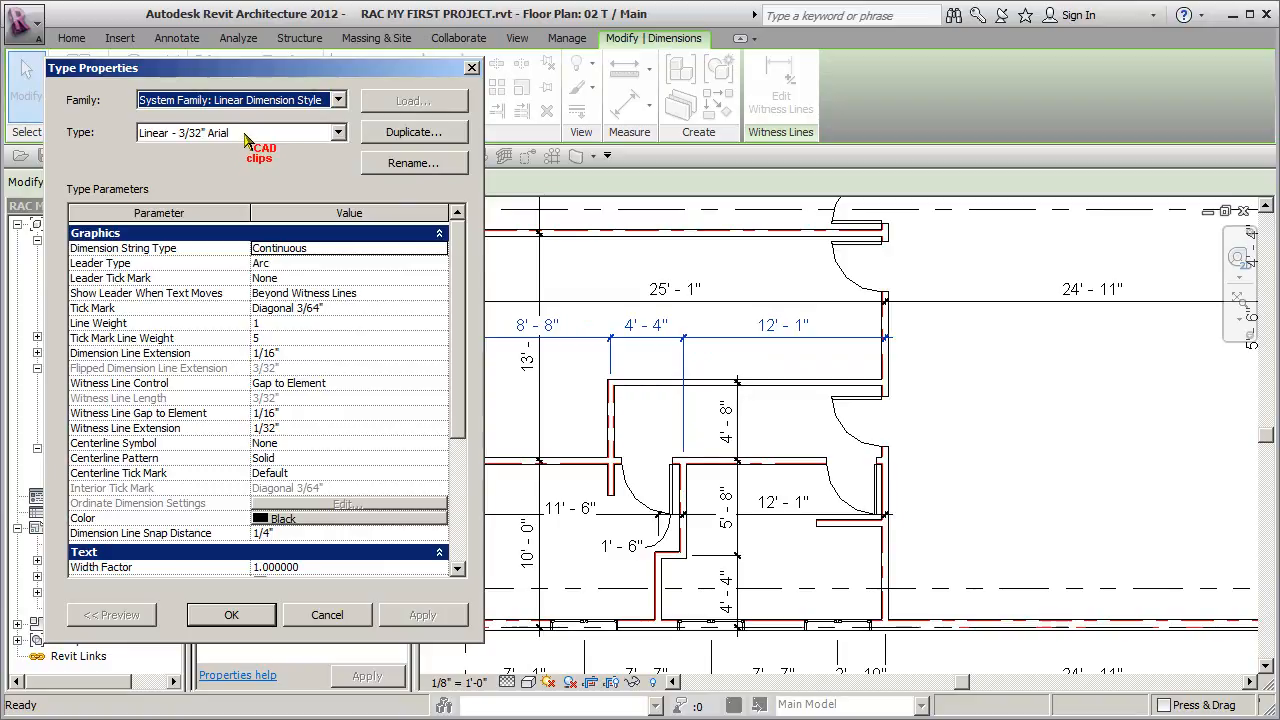
{"action": "left_click", "coordinate": [232, 616]}
{"action": "middle_click_drag", "start_coordinate": [929, 543], "coordinate": [940, 455]}
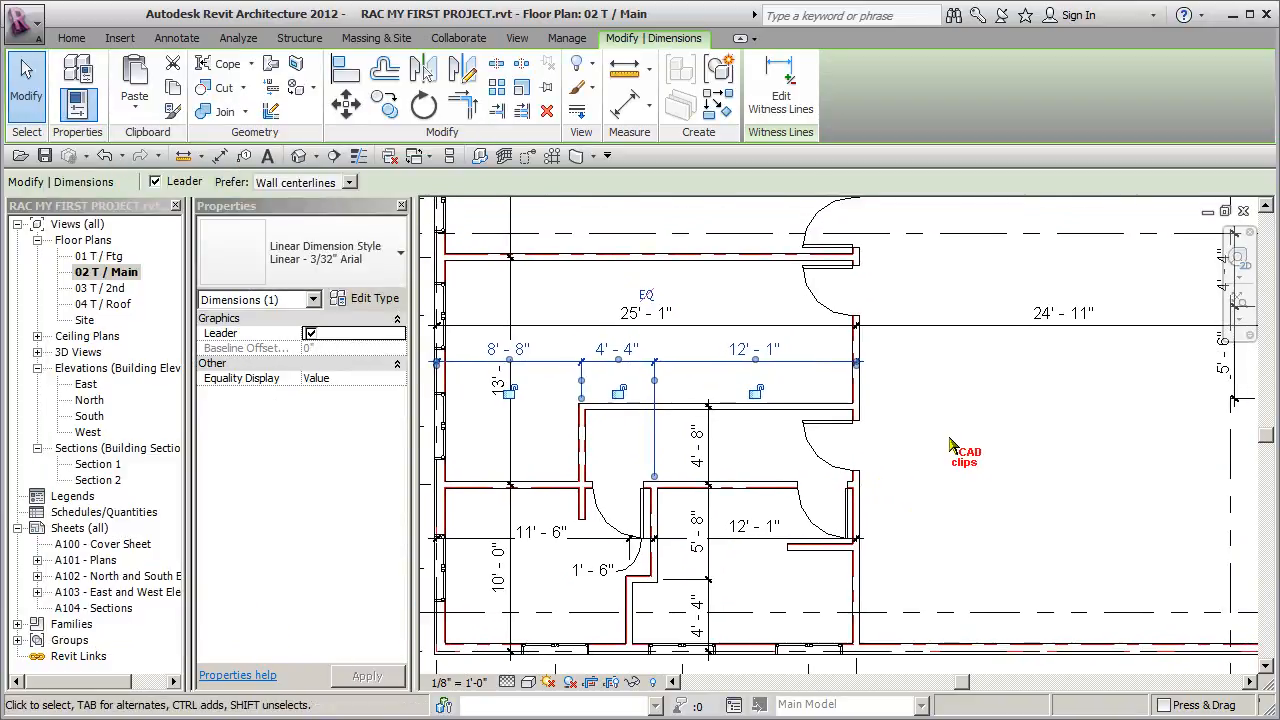
{"action": "key", "text": "Escape"}
{"action": "left_click", "coordinate": [886, 384]}
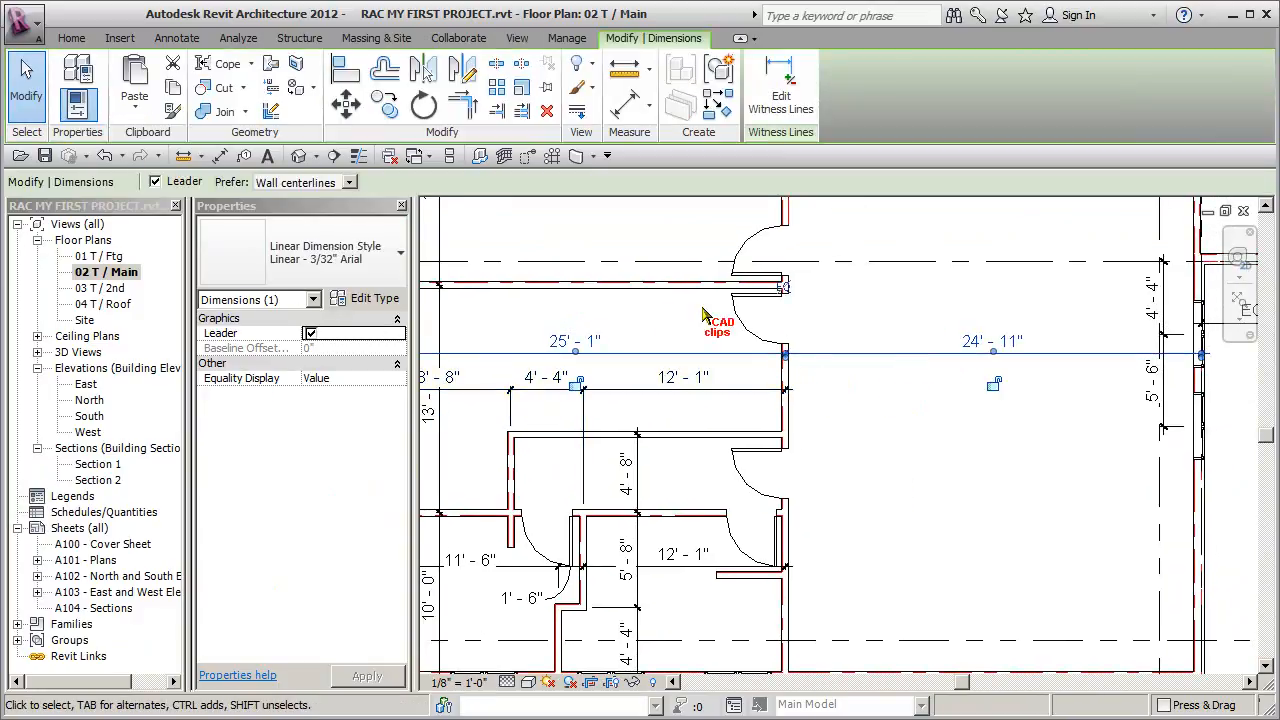
{"action": "left_click", "coordinate": [868, 460]}
- Cycle the highlight at the exterior wall above the EQ dimensions through the overlapping floor, wall and wall chain
{"action": "middle_click_drag", "start_coordinate": [868, 460], "coordinate": [644, 456]}
{"action": "middle_click_drag", "start_coordinate": [742, 438], "coordinate": [554, 483]}
{"action": "scroll", "coordinate": [607, 476], "scroll_direction": "down", "scroll_amount": 1}
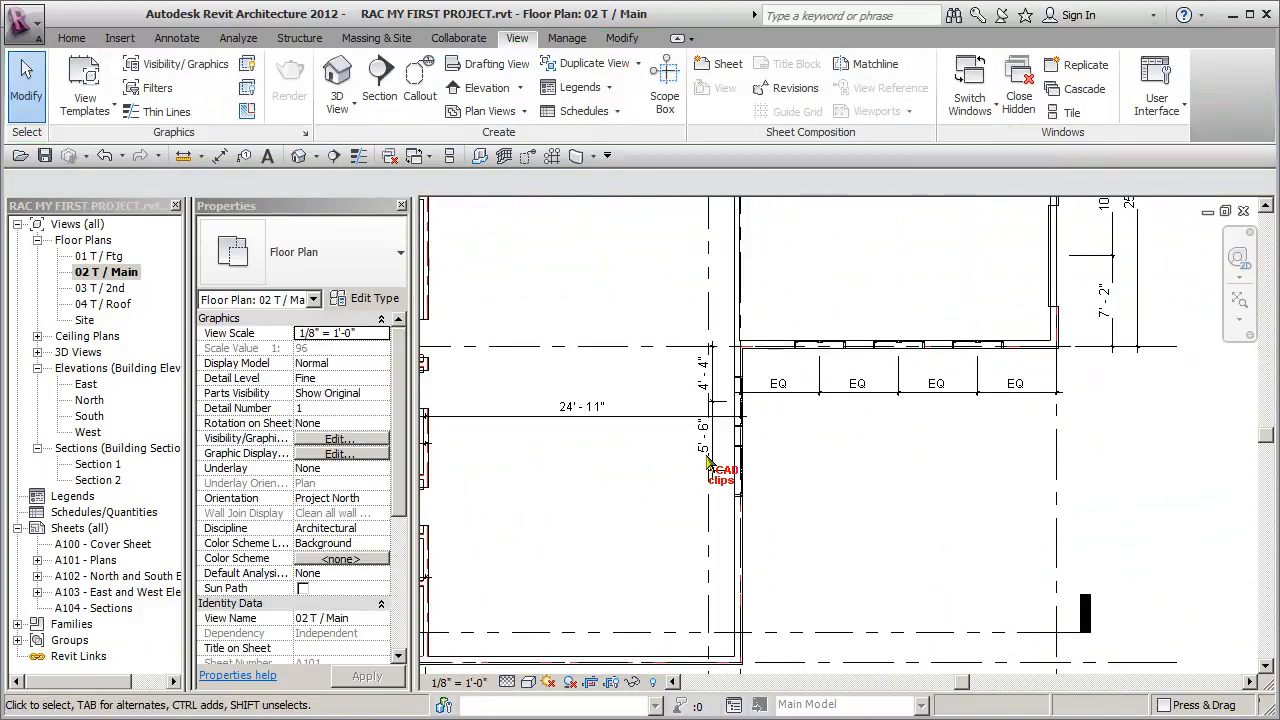
{"action": "middle_click_drag", "start_coordinate": [704, 444], "coordinate": [633, 472]}
{"action": "scroll", "coordinate": [840, 436], "scroll_direction": "up", "scroll_amount": 4}
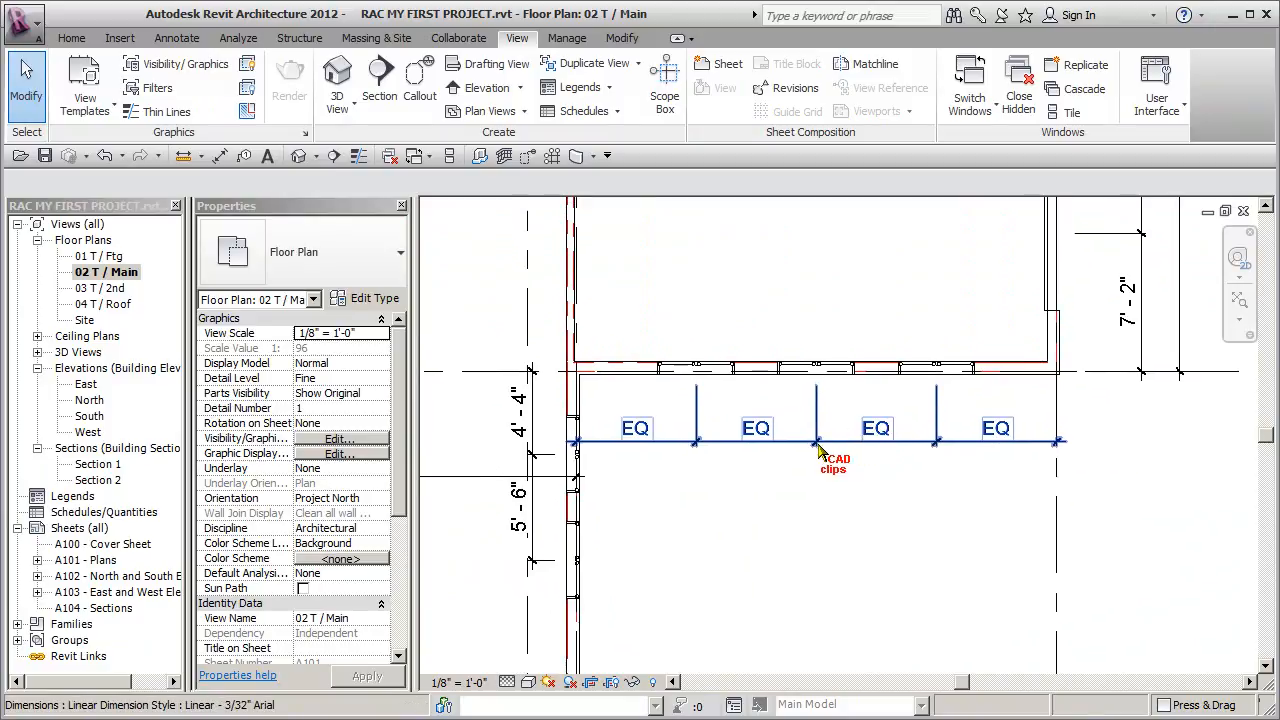
{"action": "key", "text": "Tab"}
{"action": "key", "text": "Tab"}
{"action": "key", "text": "Tab"}
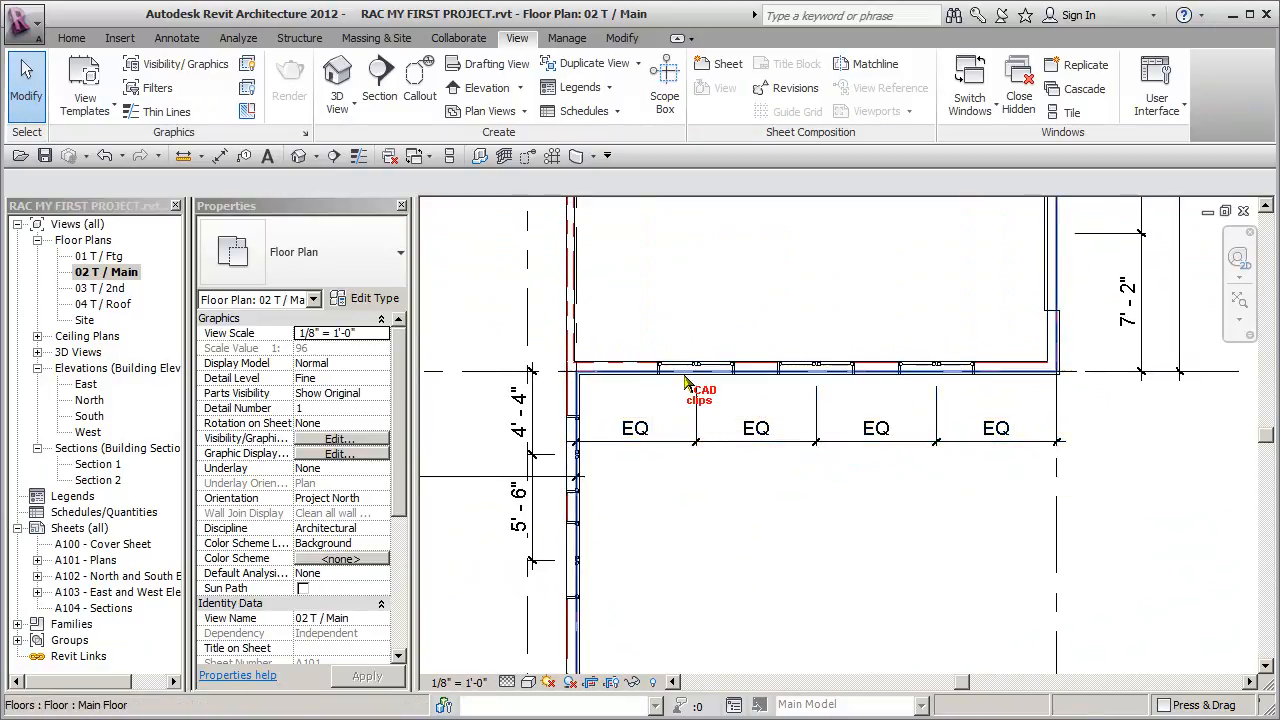
{"action": "key", "text": "Tab"}
{"action": "key", "text": "Tab"}
{"action": "key", "text": "Tab"}
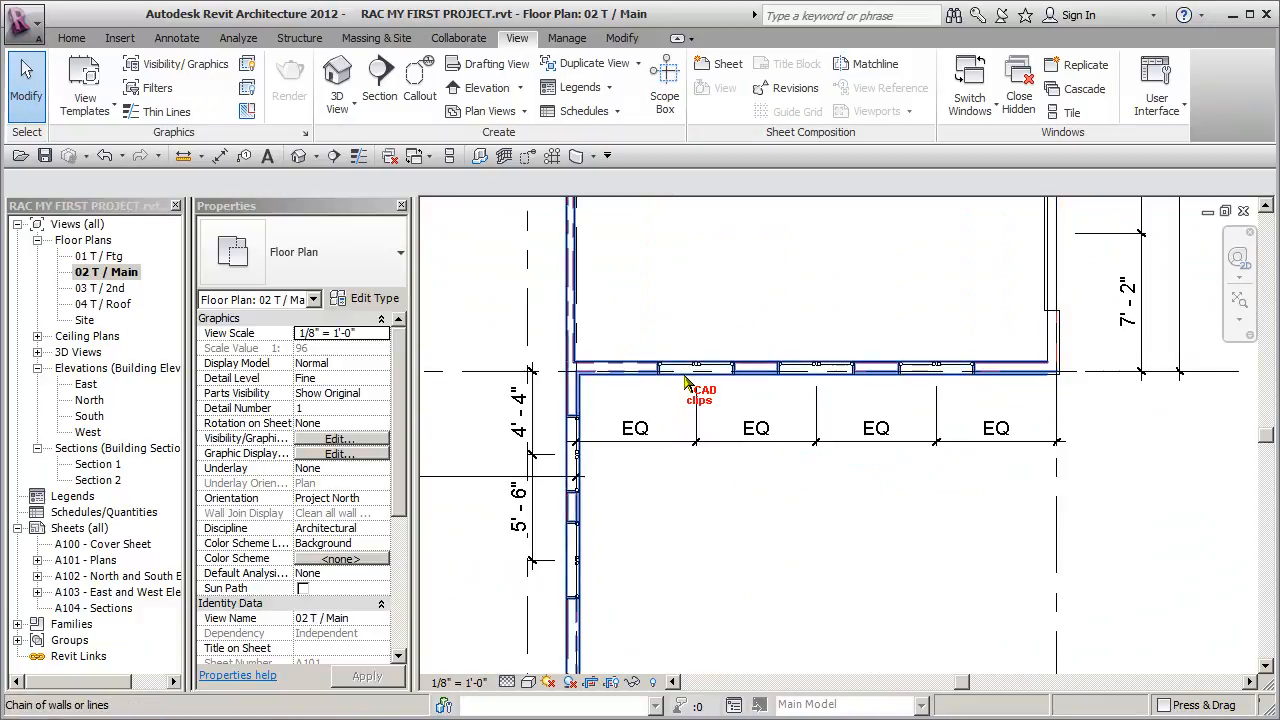
{"action": "key", "text": "Tab"}
{"action": "key", "text": "Tab"}
{"action": "key", "text": "Tab"}
{"action": "key", "text": "Tab"}
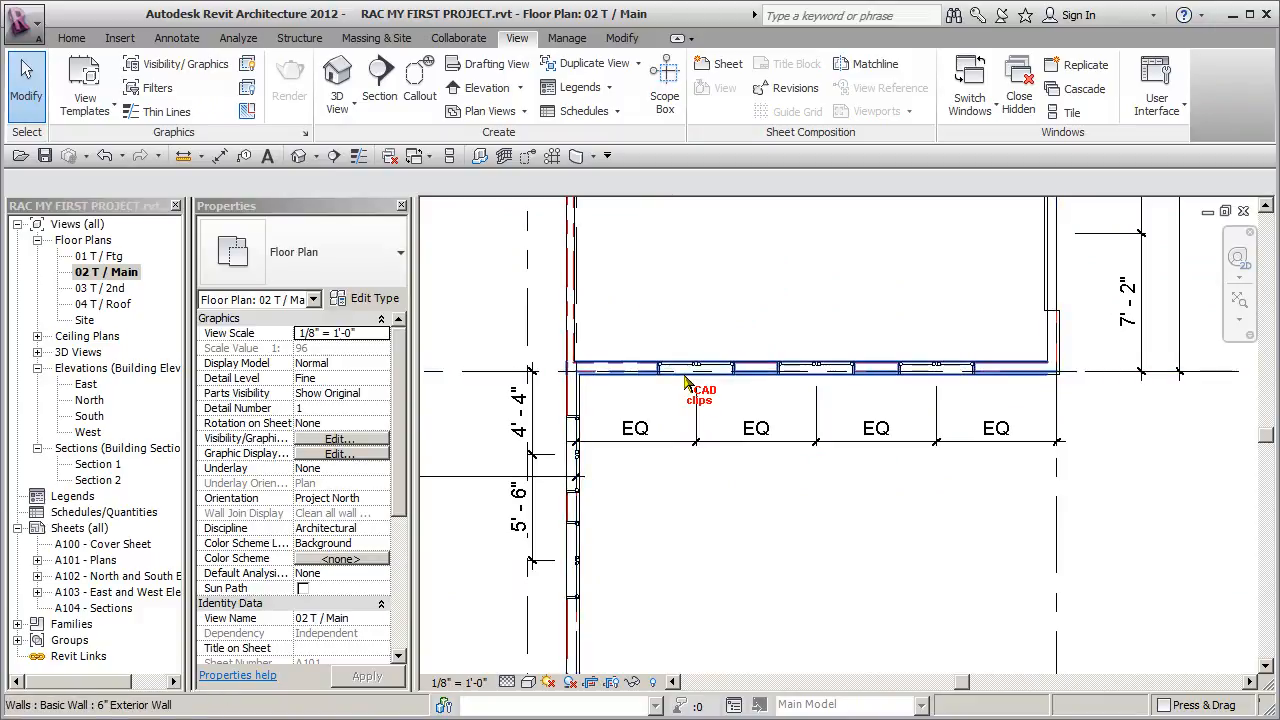
- Select the whole building in the 02 T / Main plan with a selection window around its walls
{"action": "scroll", "coordinate": [670, 469], "scroll_direction": "down", "scroll_amount": 1}
{"action": "middle_click_drag", "start_coordinate": [670, 469], "coordinate": [935, 606]}
{"action": "middle_click_drag", "start_coordinate": [810, 511], "coordinate": [938, 516]}
{"action": "scroll", "coordinate": [938, 516], "scroll_direction": "down", "scroll_amount": 1}
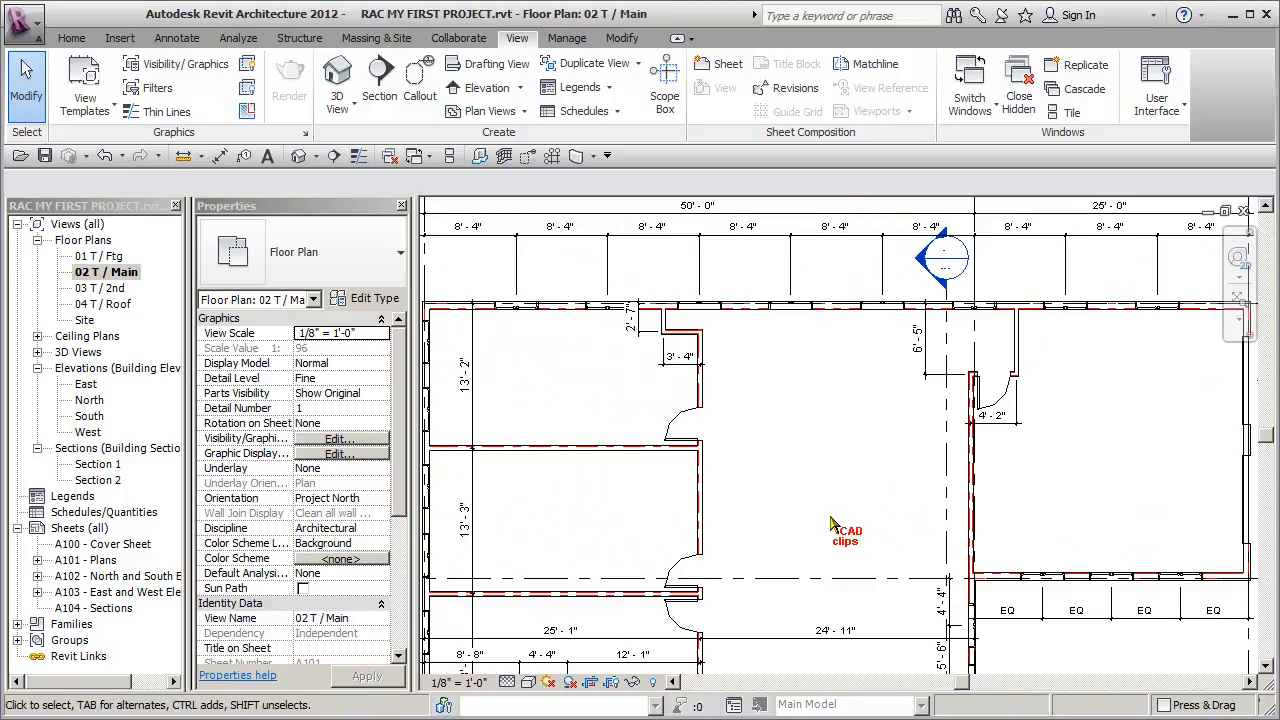
{"action": "middle_click_drag", "start_coordinate": [850, 525], "coordinate": [716, 492]}
{"action": "scroll", "coordinate": [716, 495], "scroll_direction": "down", "scroll_amount": 4}
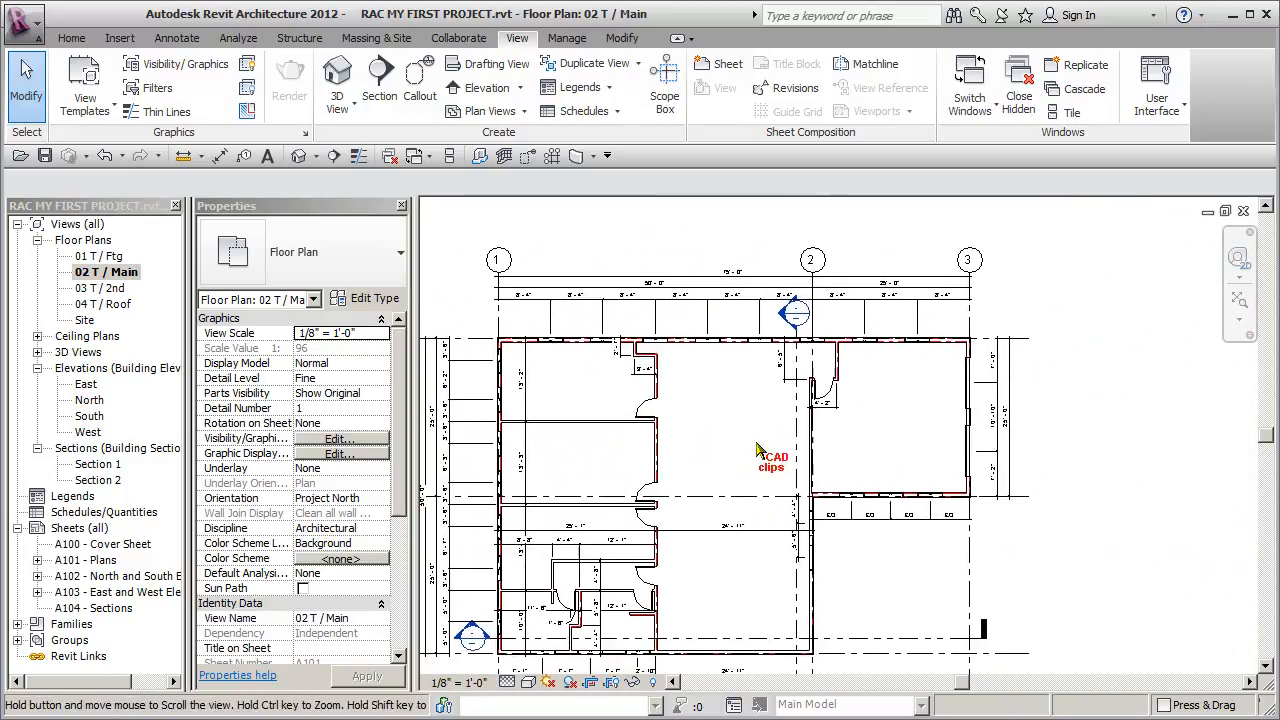
{"action": "left_click_drag", "start_coordinate": [548, 625], "coordinate": [947, 350]}
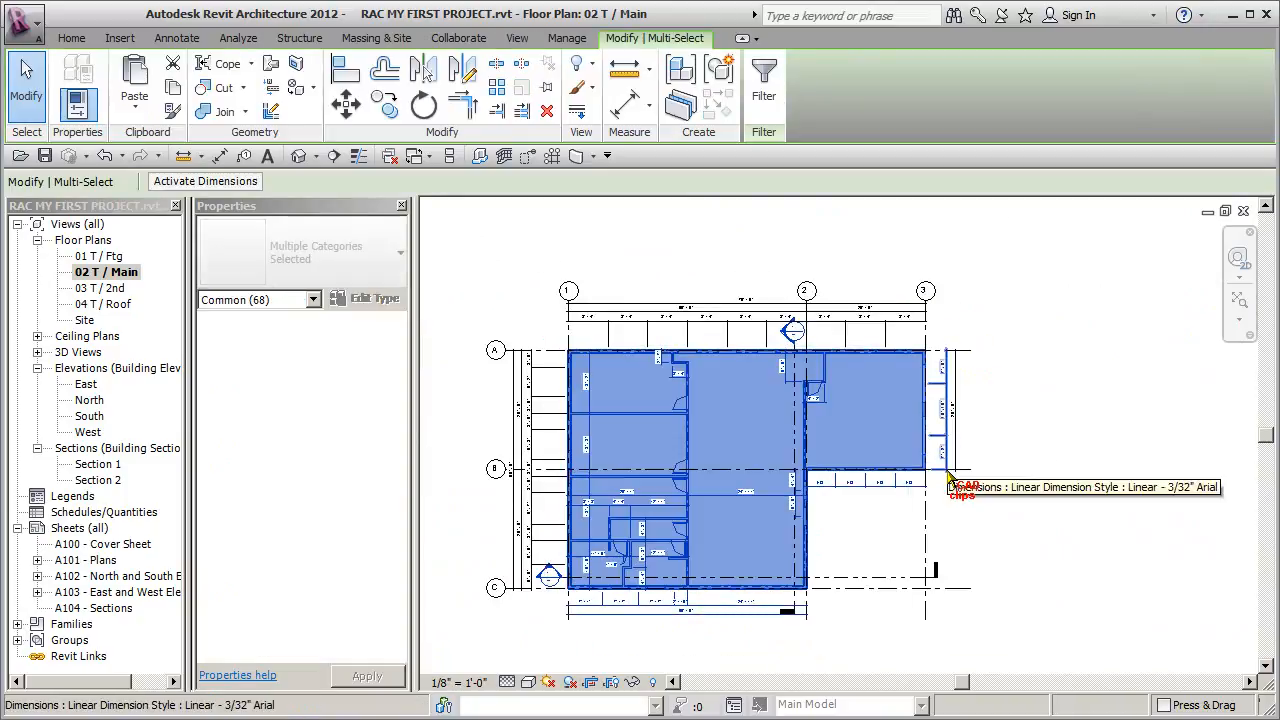
- Remove the chain of 5" partition walls starting at the 3'-4" jog from the current selection
{"action": "scroll", "coordinate": [692, 430], "scroll_direction": "up", "scroll_amount": 2}
{"action": "scroll", "coordinate": [700, 430], "scroll_direction": "up", "scroll_amount": 1}
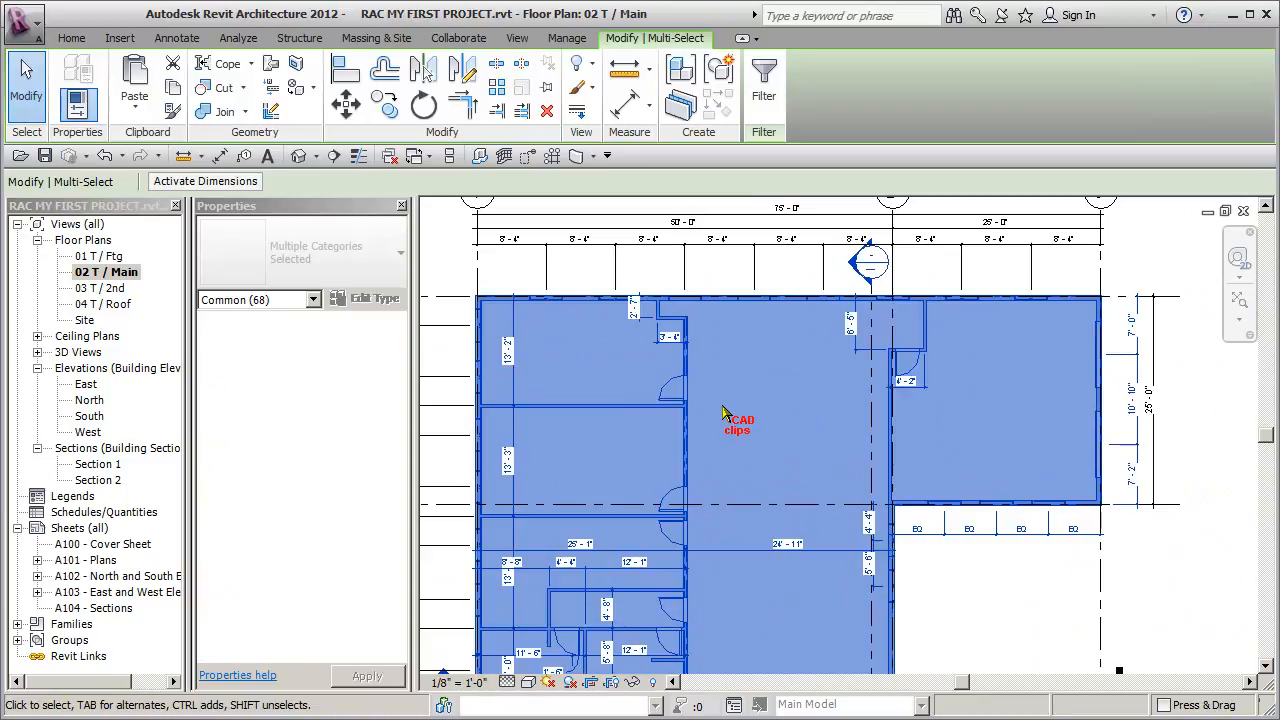
{"action": "scroll", "coordinate": [665, 318], "scroll_direction": "up", "scroll_amount": 1}
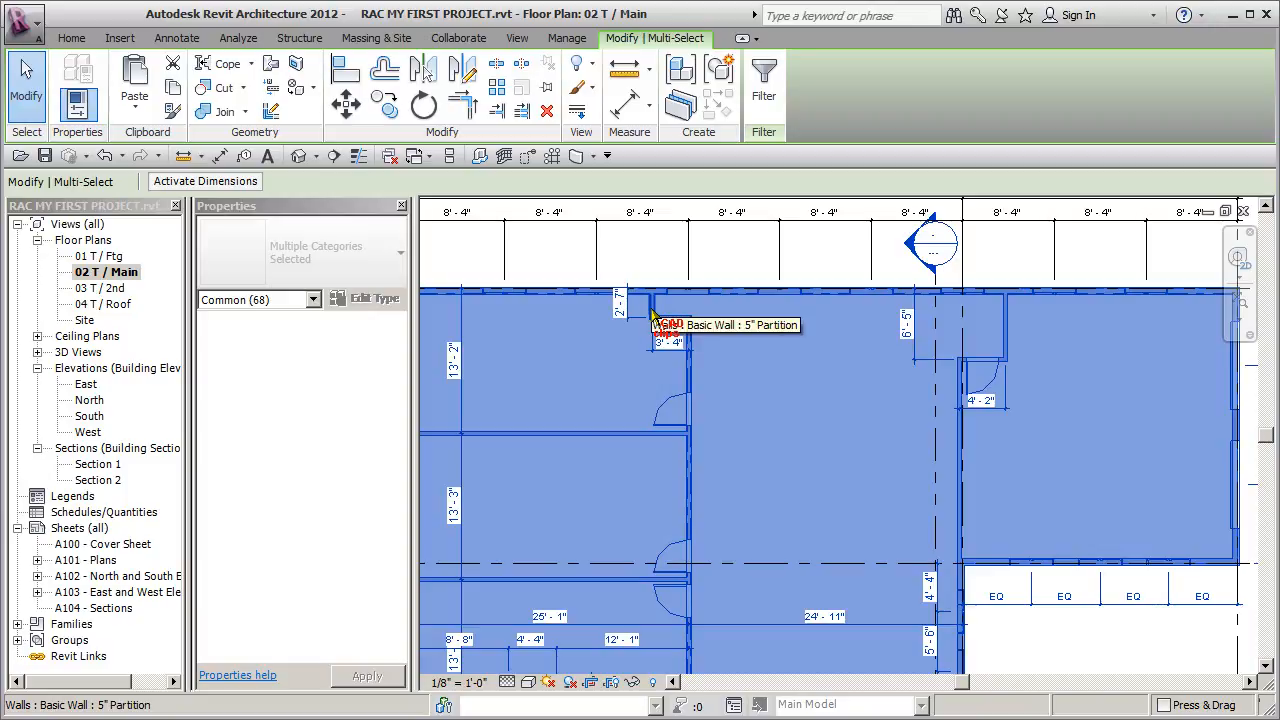
{"action": "key", "text": "Tab"}
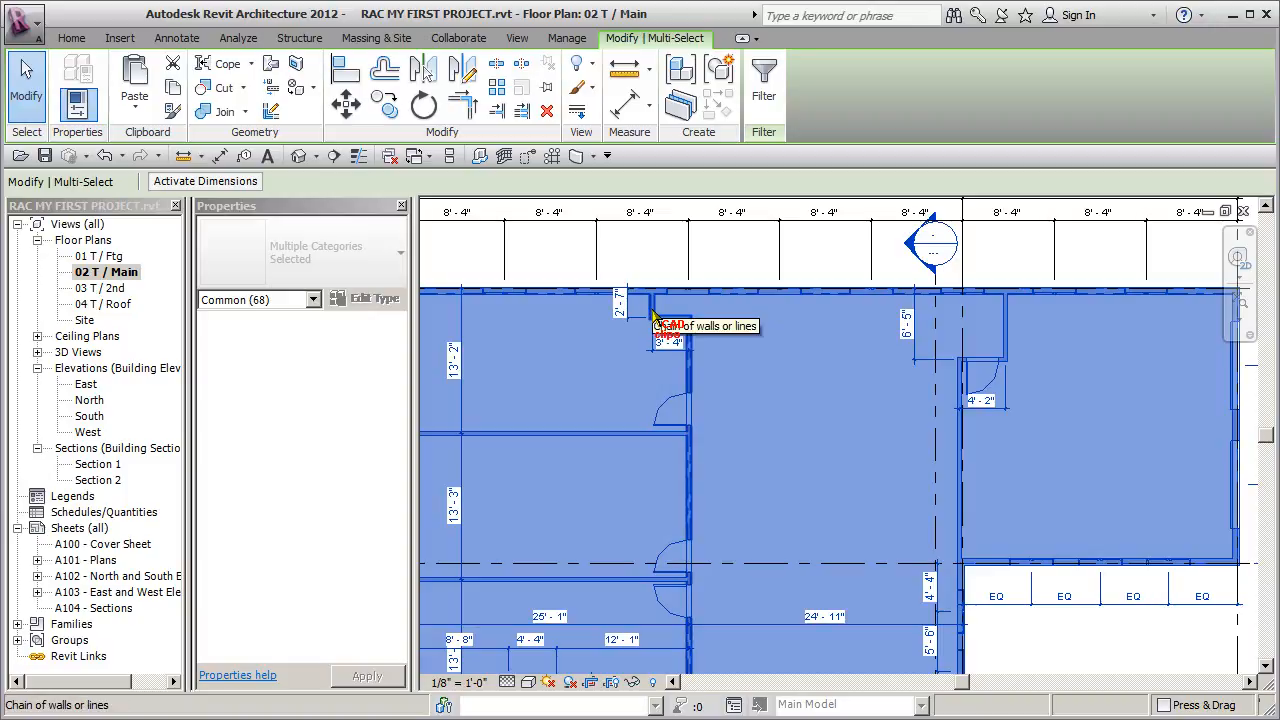
{"action": "left_click", "coordinate": [653, 318], "text": "shift"}
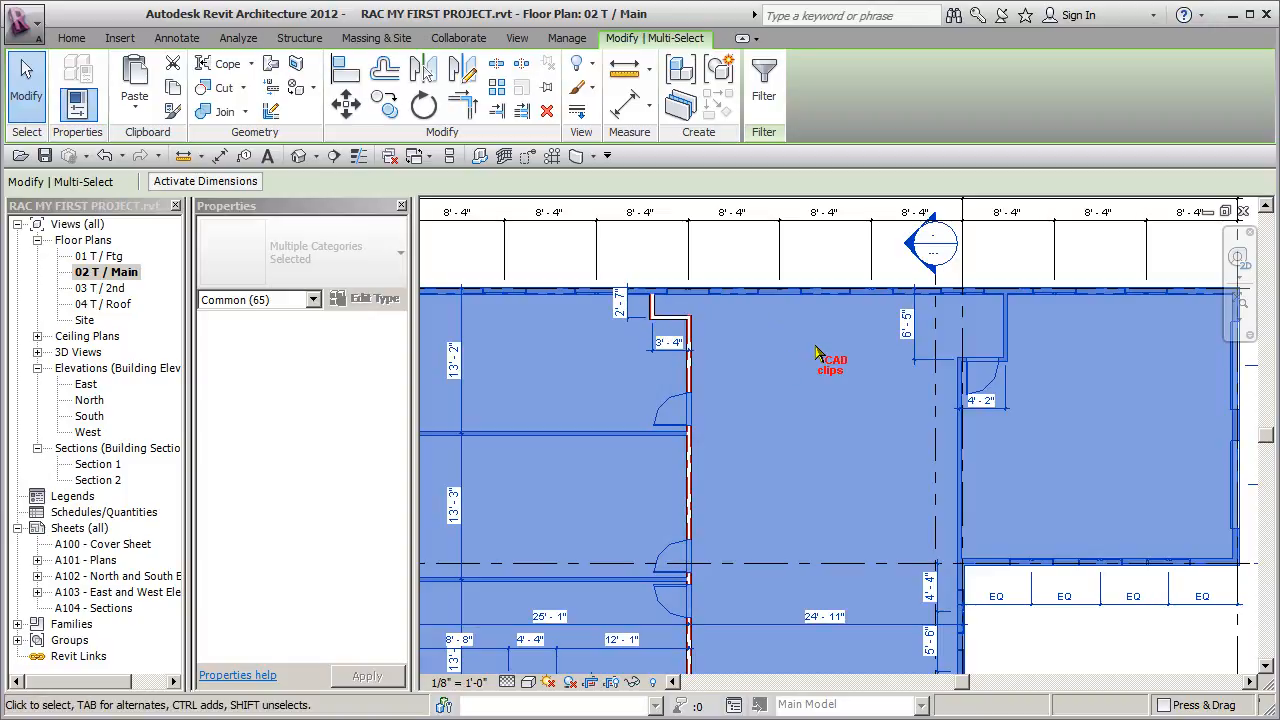
- Clear the current selection and reselect the whole building in the plan with a selection window around its walls
{"action": "key", "text": "Escape"}
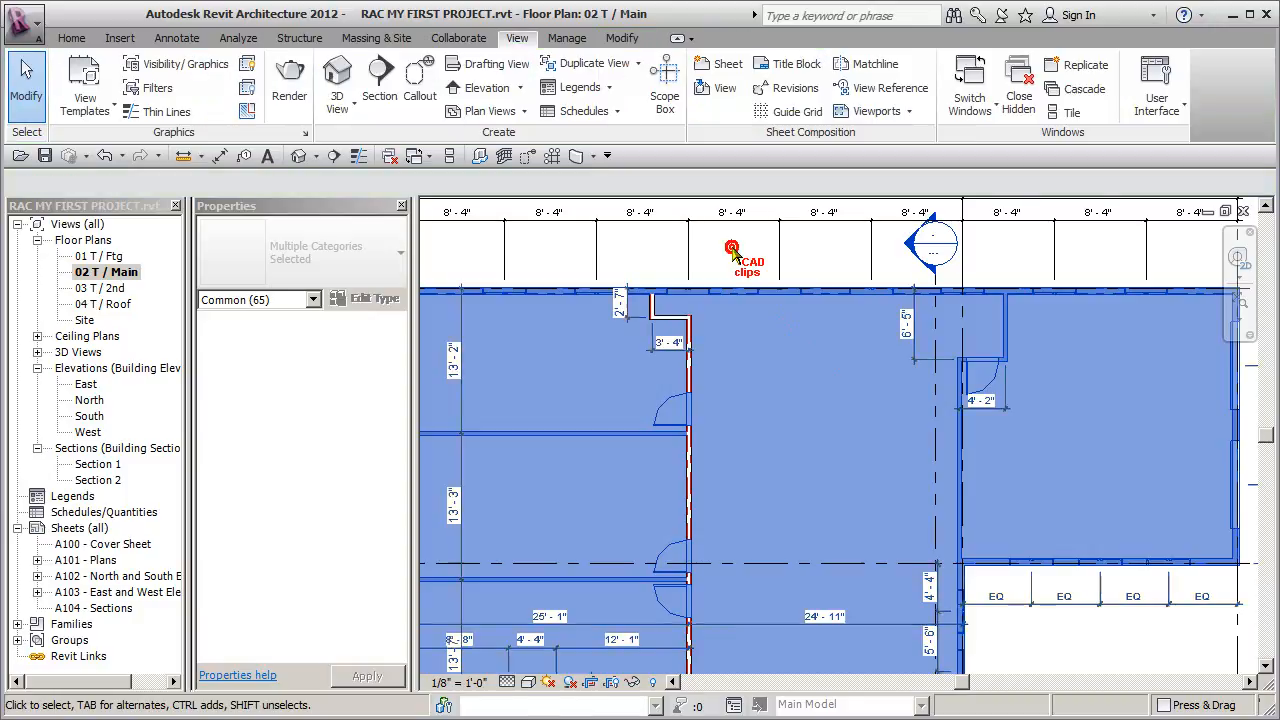
{"action": "scroll", "coordinate": [740, 300], "scroll_direction": "down", "scroll_amount": 3}
{"action": "left_click_drag", "start_coordinate": [520, 627], "coordinate": [1036, 268]}
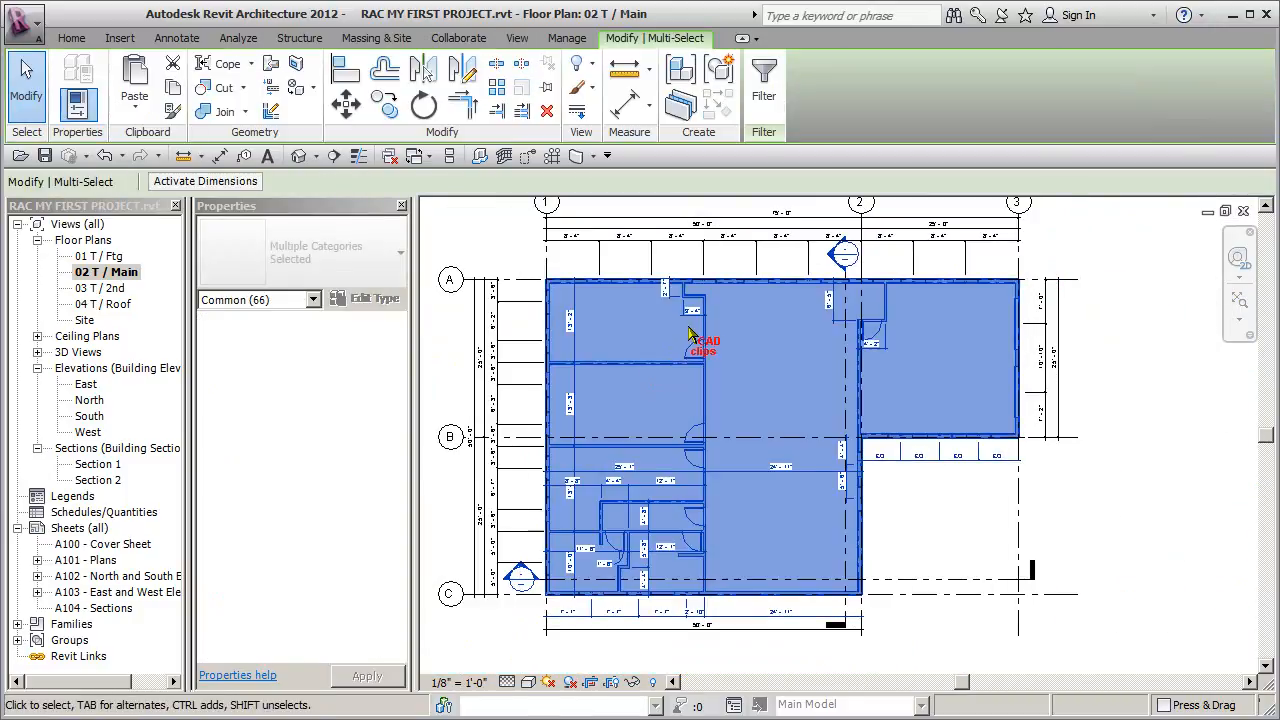
- Remove the chain of 5" partition walls at the 3'-4" jog from the building selection, and clear the remaining selection
{"action": "scroll", "coordinate": [708, 325], "scroll_direction": "up", "scroll_amount": 4}
{"action": "middle_click_drag", "start_coordinate": [775, 320], "coordinate": [780, 388]}
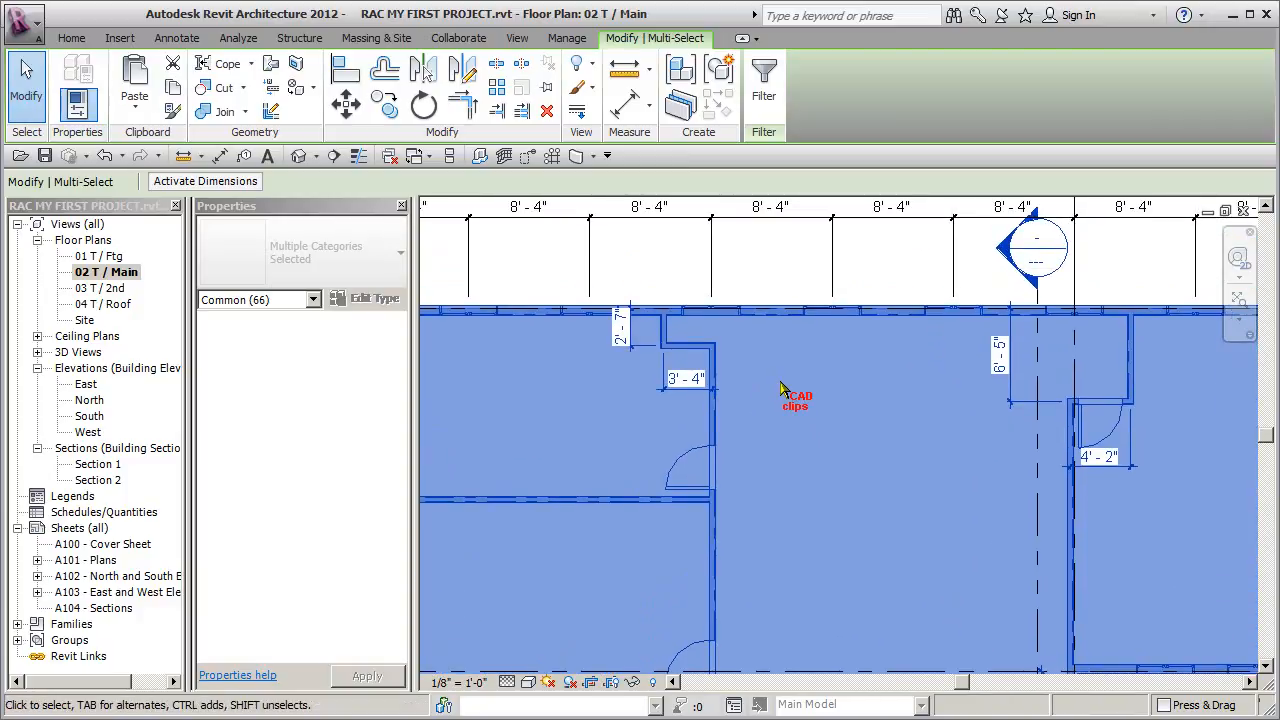
{"action": "scroll", "coordinate": [784, 390], "scroll_direction": "down", "scroll_amount": 5}
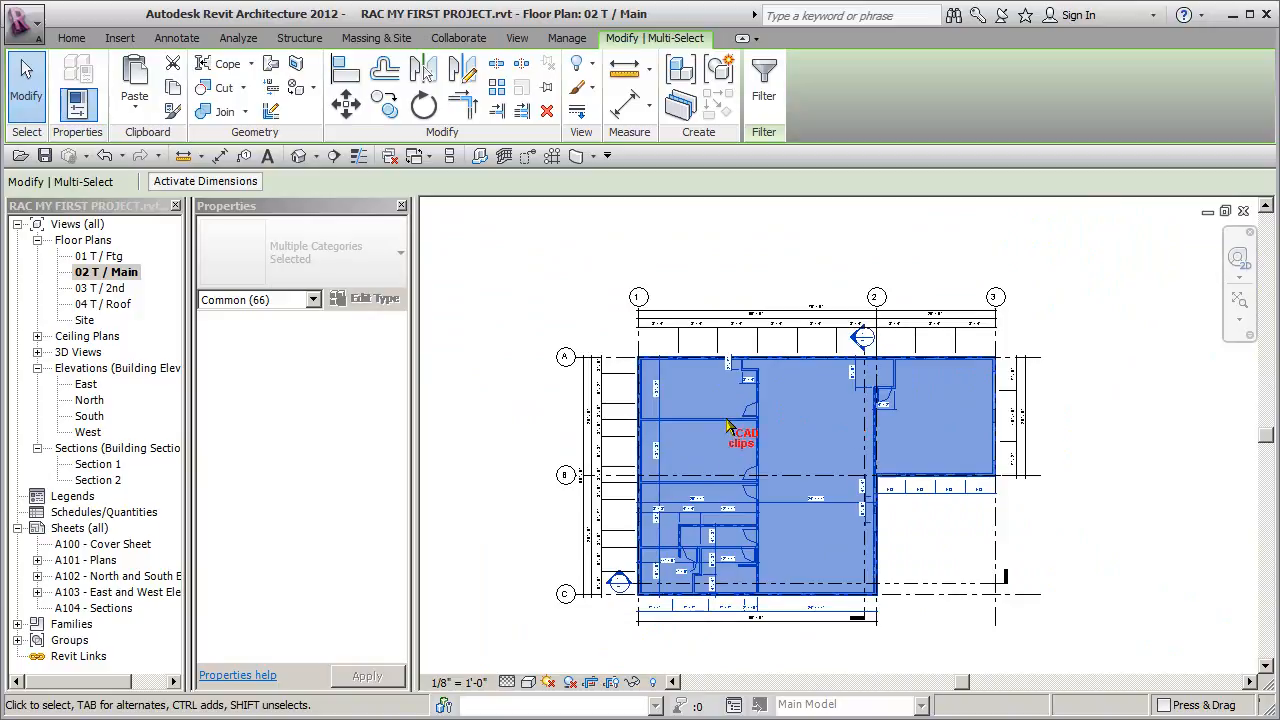
{"action": "scroll", "coordinate": [760, 410], "scroll_direction": "up", "scroll_amount": 5}
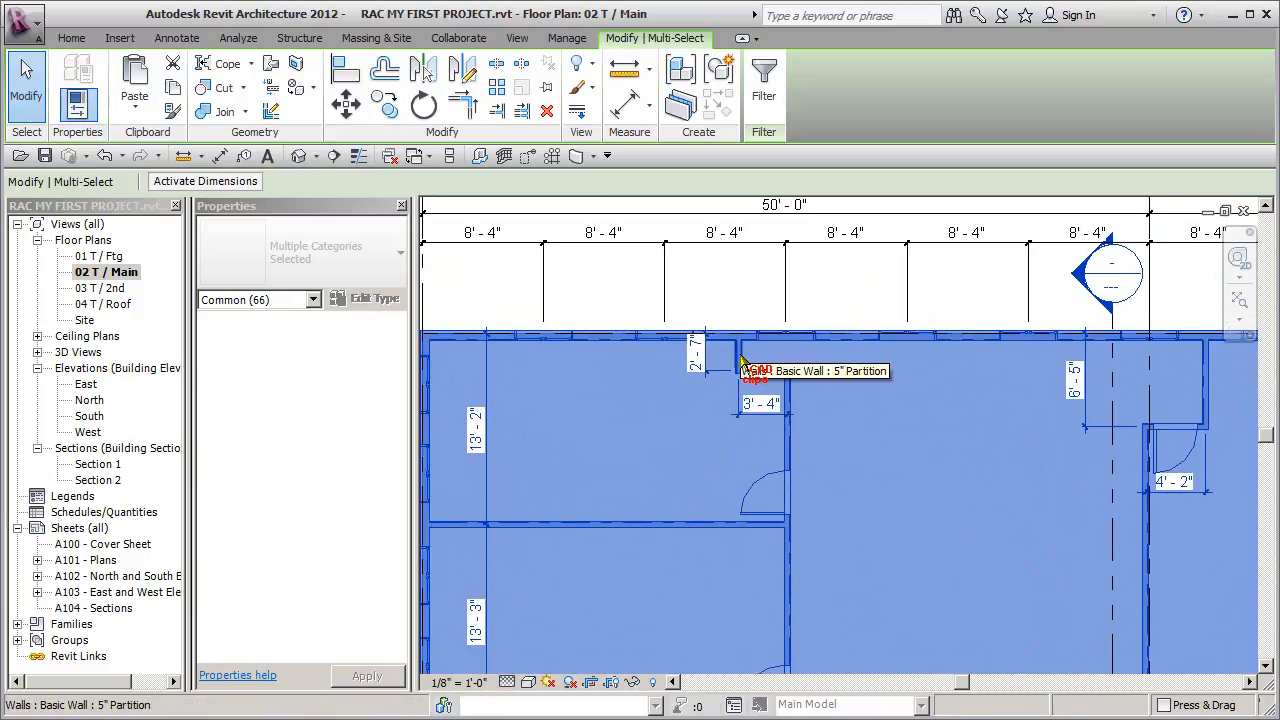
{"action": "key", "text": "Tab"}
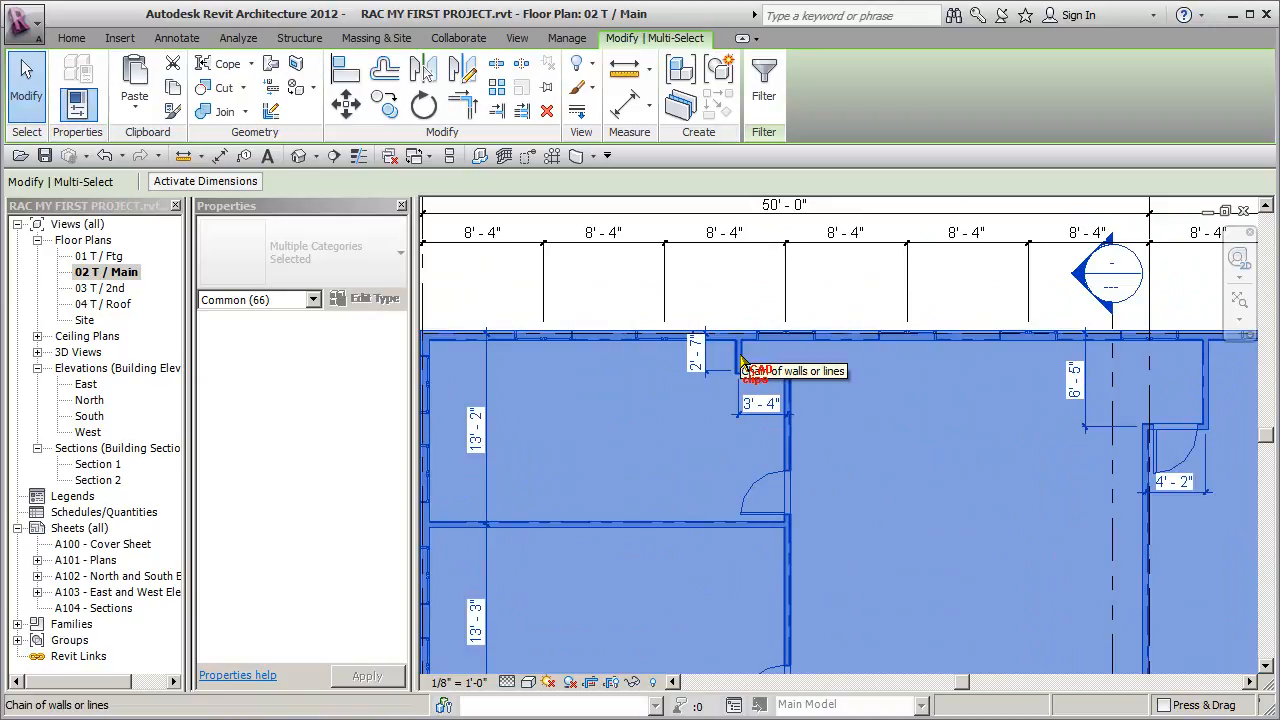
{"action": "left_click", "coordinate": [745, 364], "text": "shift"}
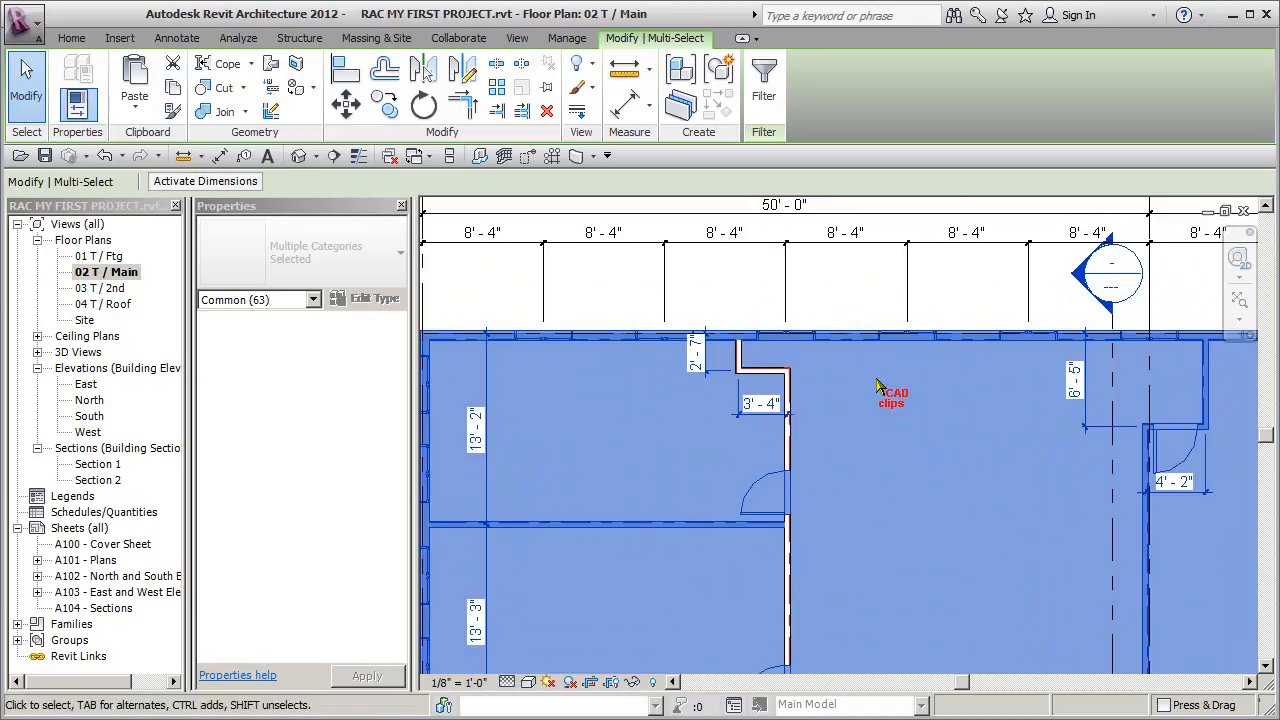
{"action": "scroll", "coordinate": [878, 385], "scroll_direction": "down", "scroll_amount": 4}
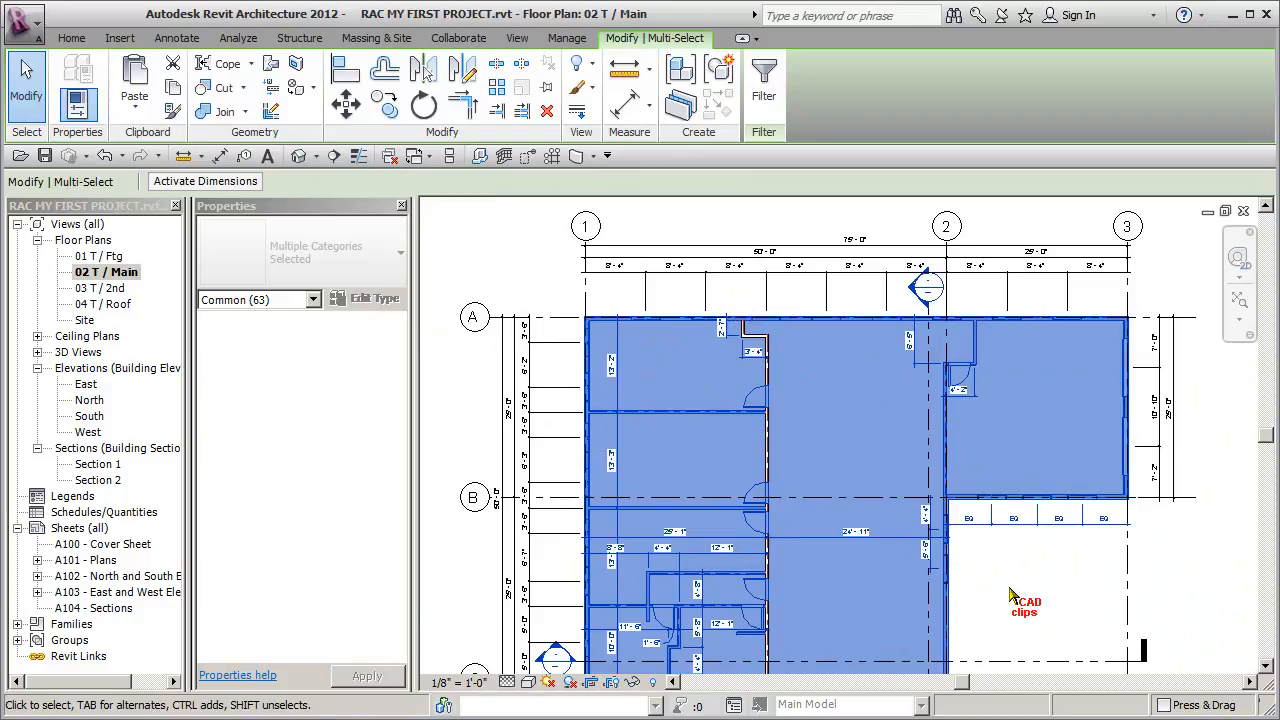
{"action": "left_click", "coordinate": [1009, 576]}
{"action": "middle_click_drag", "start_coordinate": [1026, 574], "coordinate": [948, 567]}
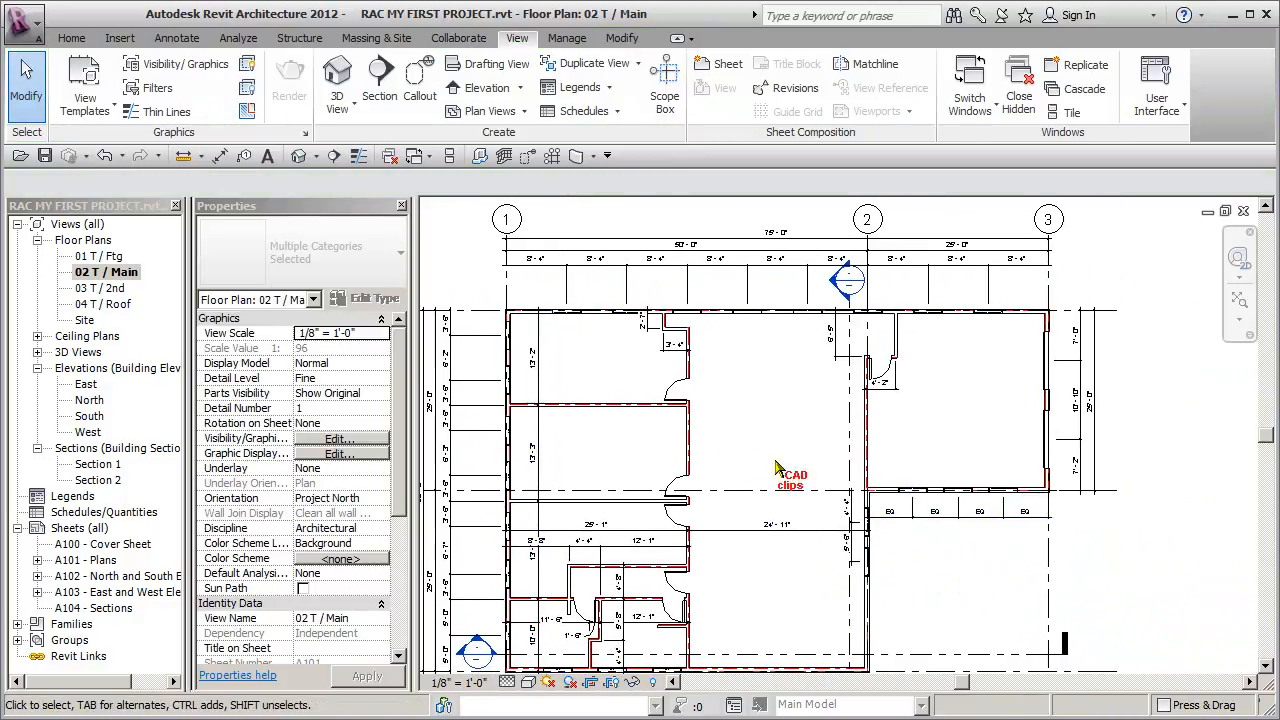
- Open the default 3D view and select the entire building, without the topography, using a selection window
{"action": "left_click", "coordinate": [299, 156]}
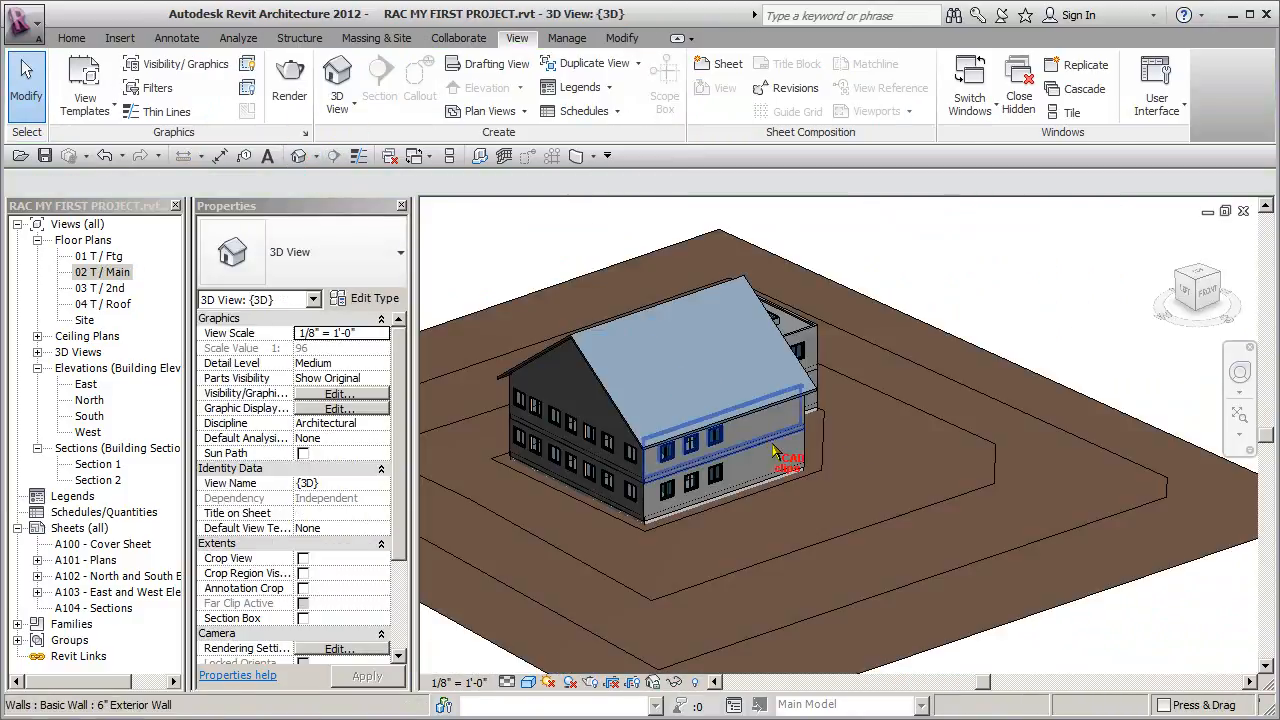
{"action": "middle_click_drag", "start_coordinate": [868, 455], "coordinate": [578, 548], "text": "shift"}
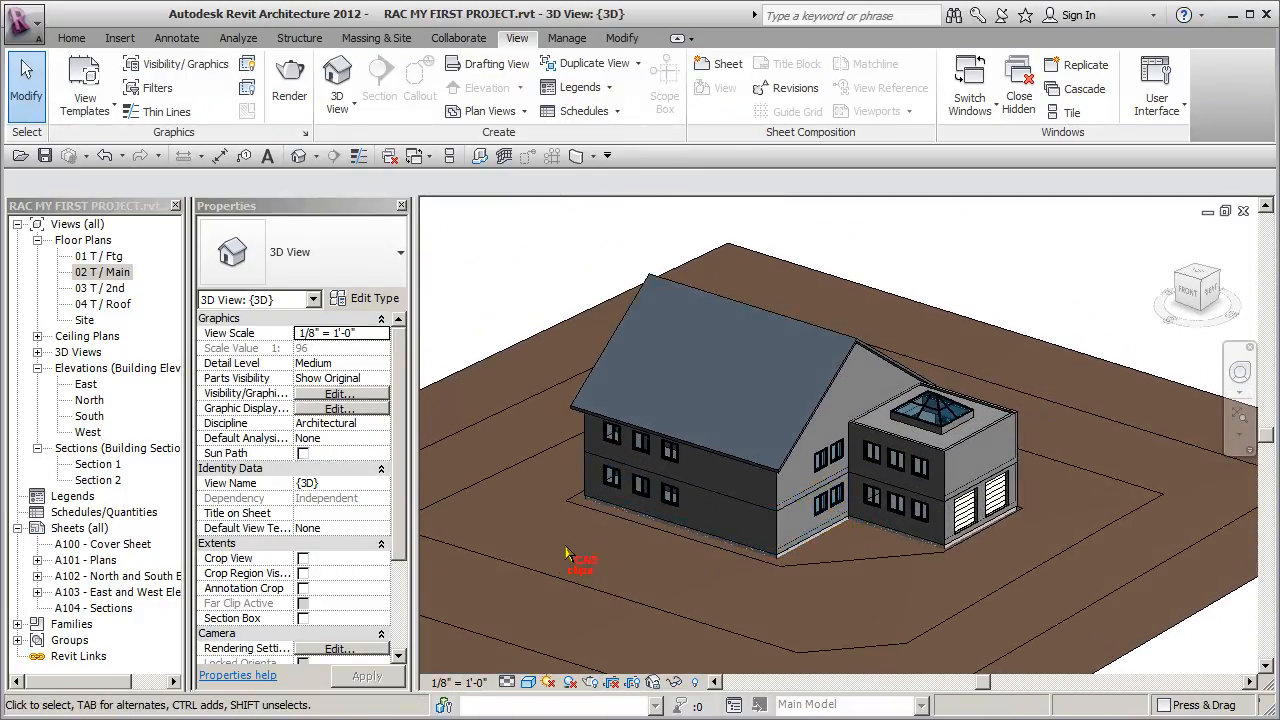
{"action": "left_click_drag", "start_coordinate": [557, 567], "coordinate": [1022, 260]}
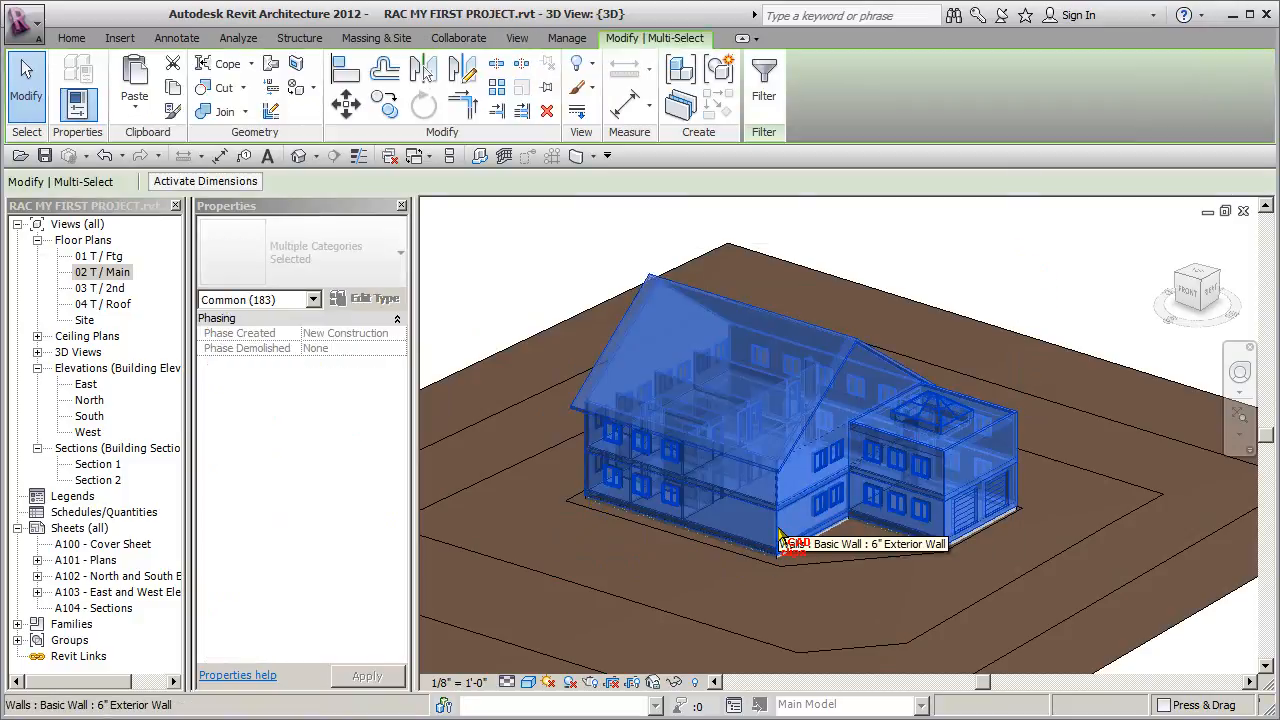
- Remove the chain of main-floor 6" exterior walls from the 3D building selection, and clear the rest of the selection
{"action": "key", "text": "Tab"}
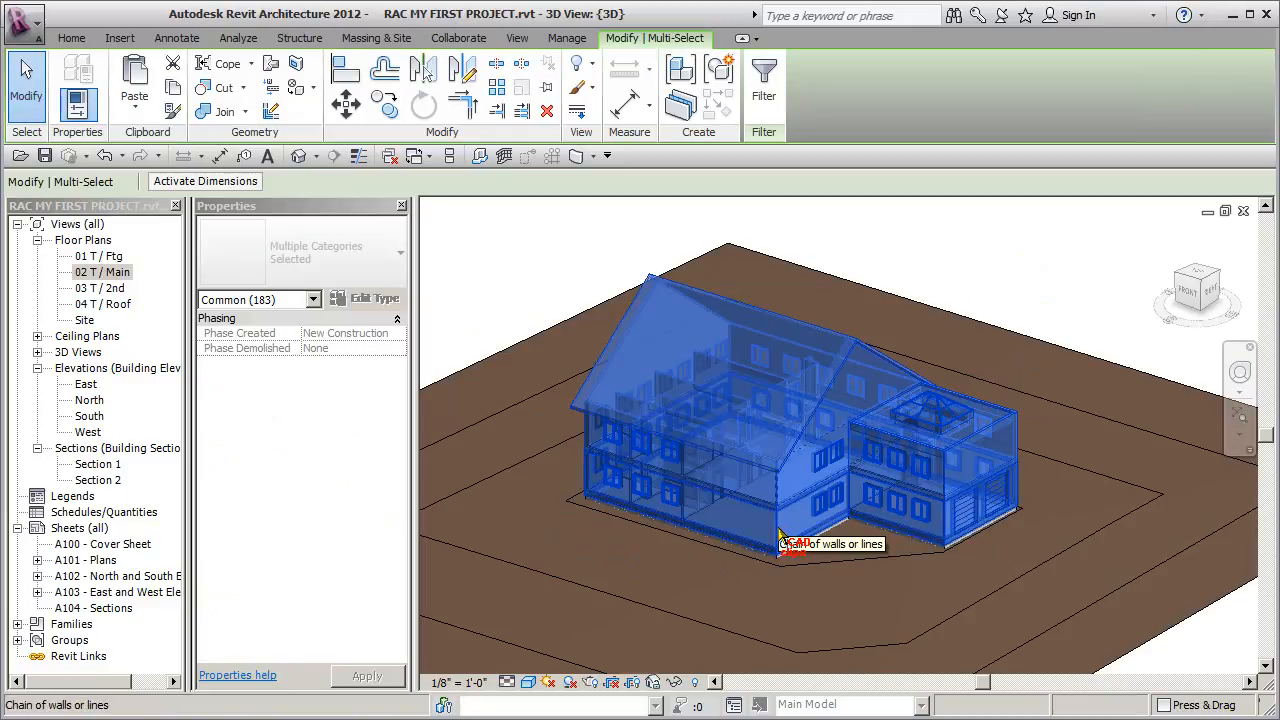
{"action": "left_click", "coordinate": [781, 541], "text": "shift"}
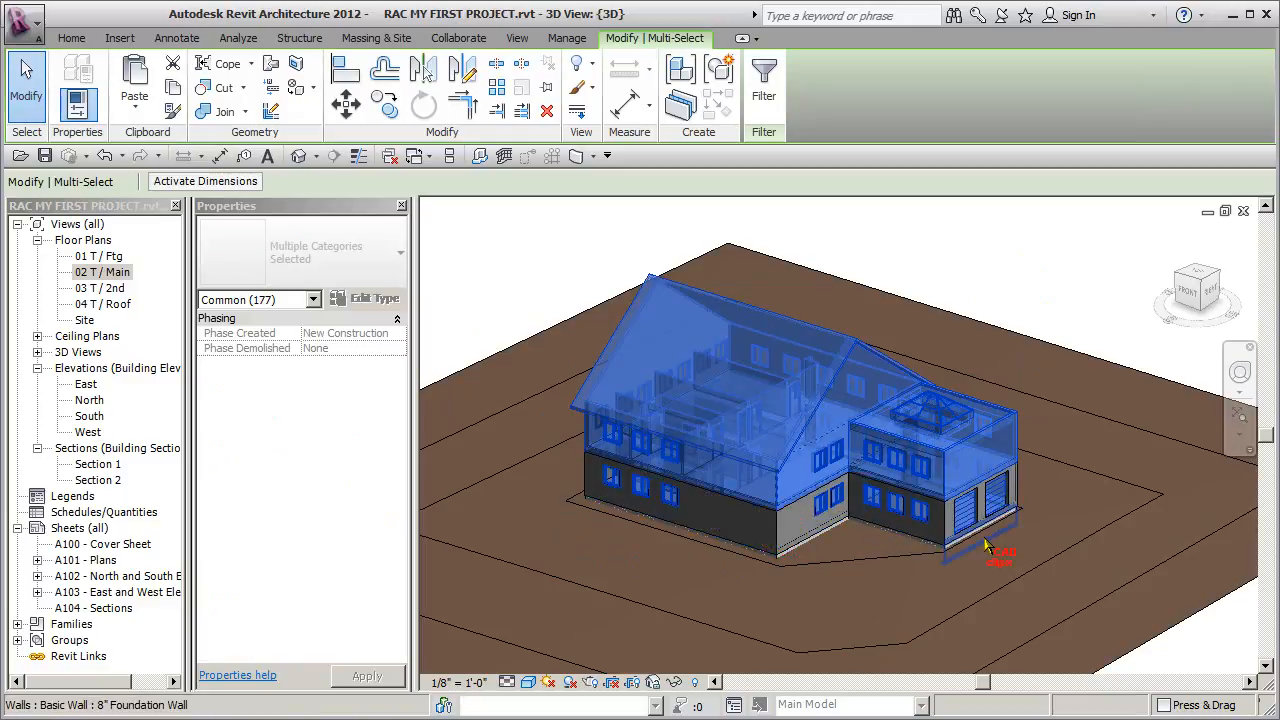
{"action": "left_click", "coordinate": [1080, 277]}
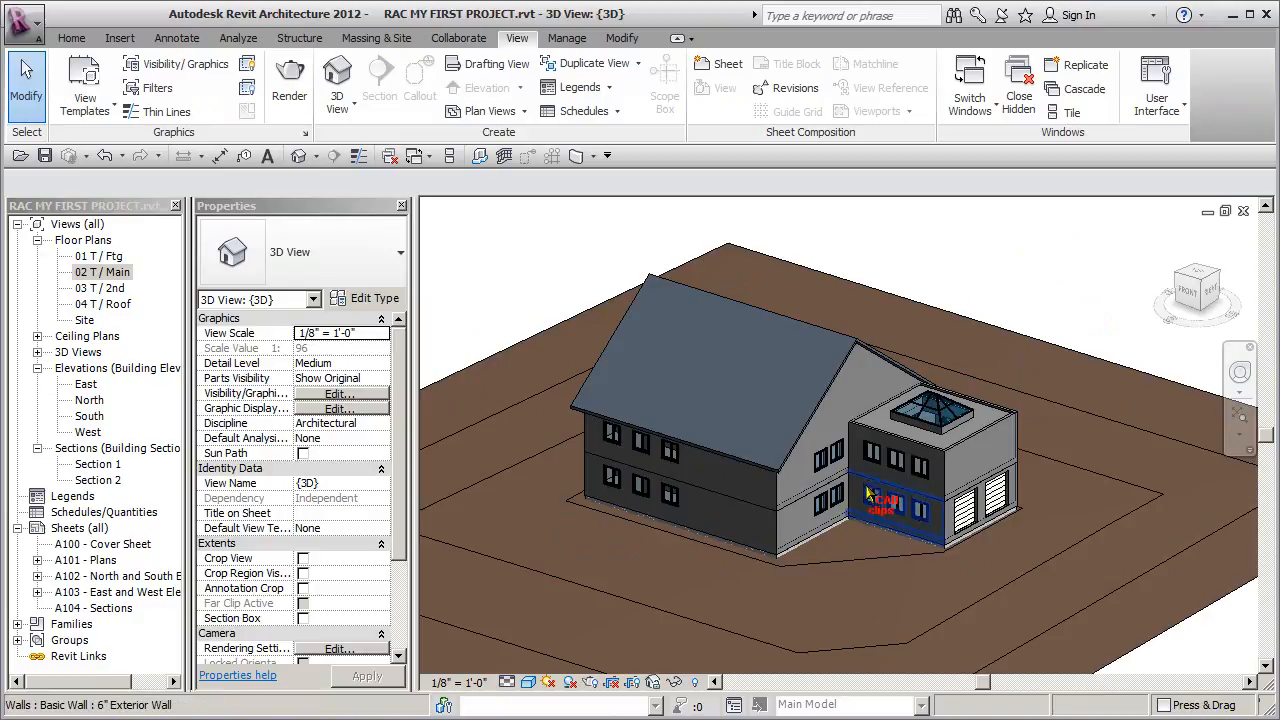
- Select only the chain of main-floor 6" exterior walls in the 3D view, and deselect it
{"action": "key", "text": "Tab"}
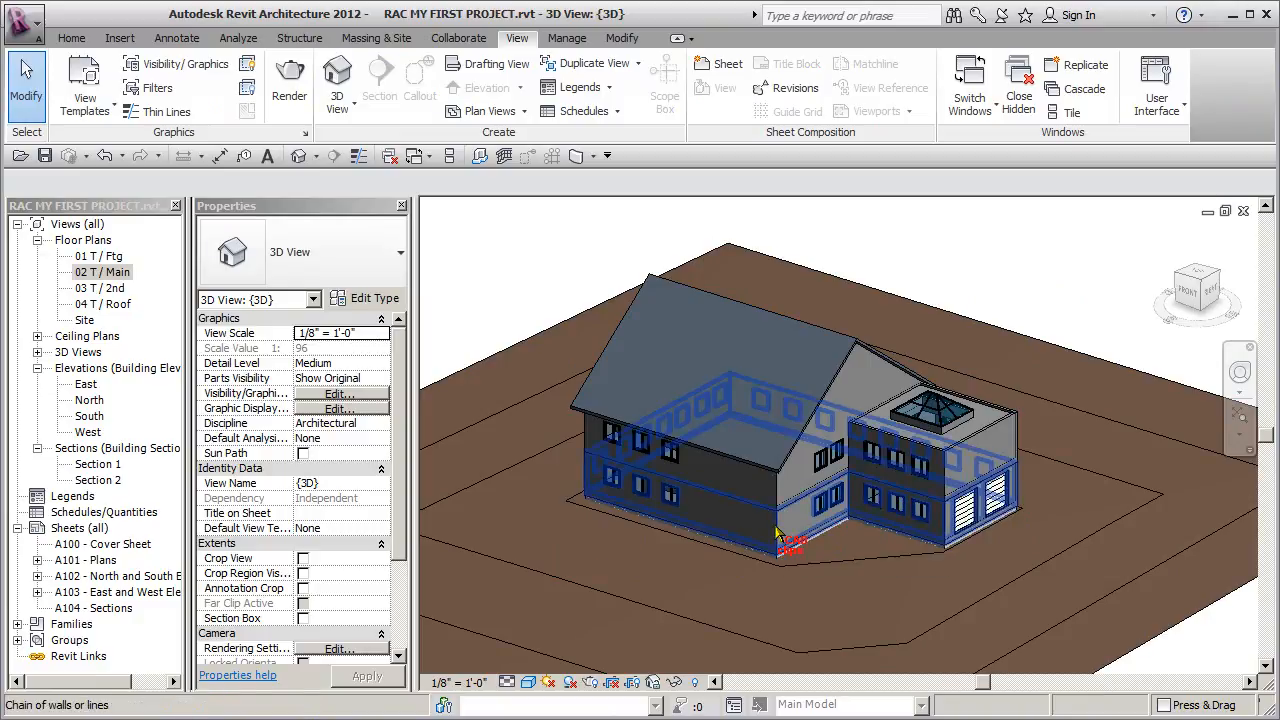
{"action": "left_click", "coordinate": [779, 537]}
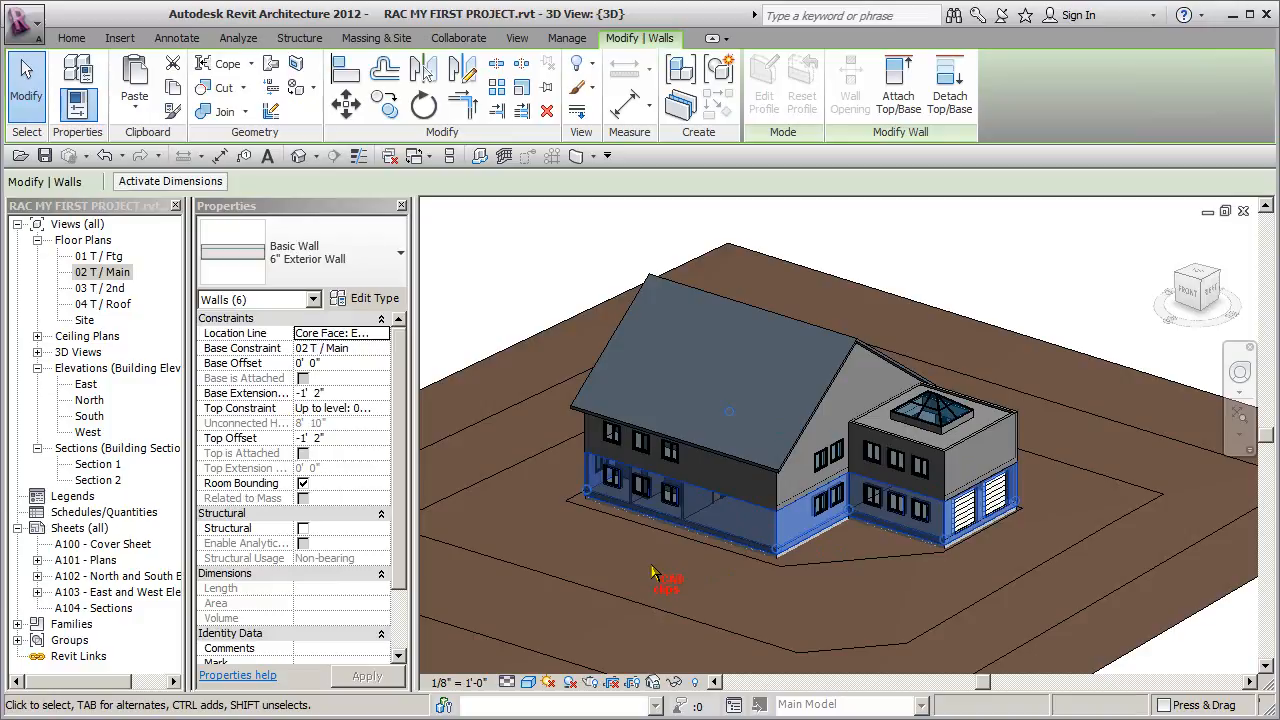
{"action": "key", "text": "Escape"}
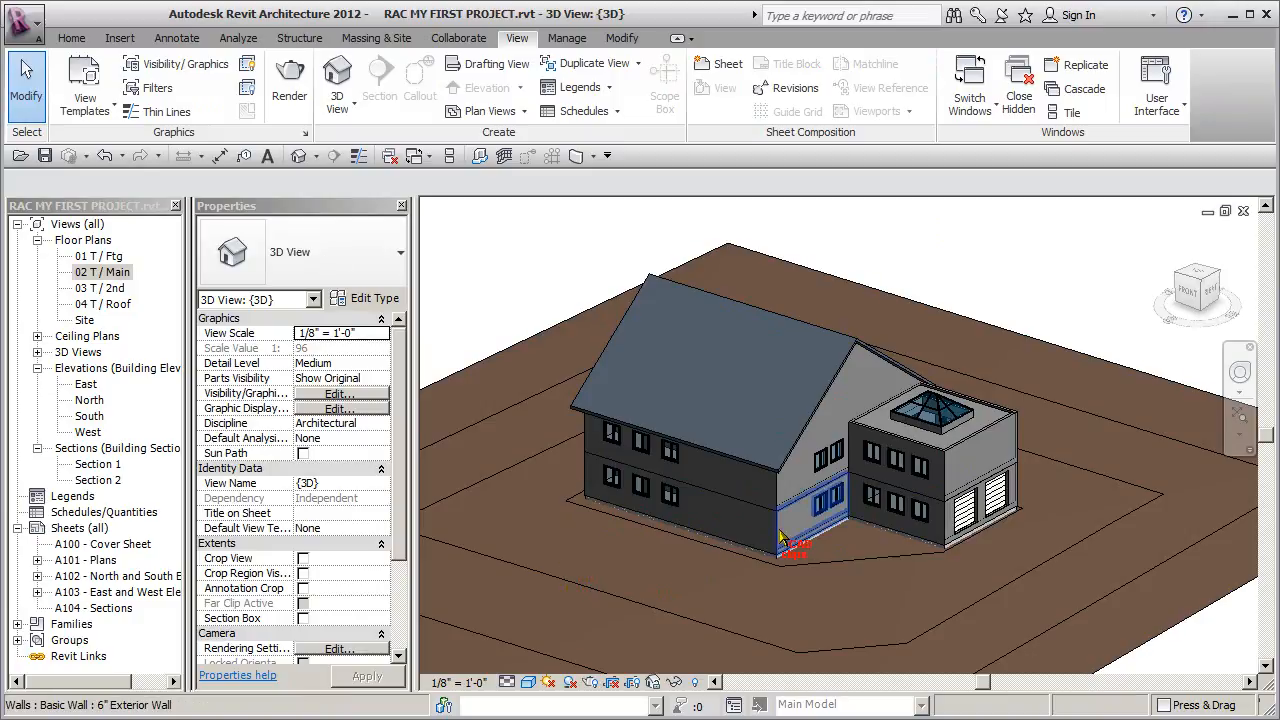
- Select the main-floor exterior wall chain, add the second-floor exterior wall chain to it, and clear the selection
{"action": "key", "text": "Tab"}
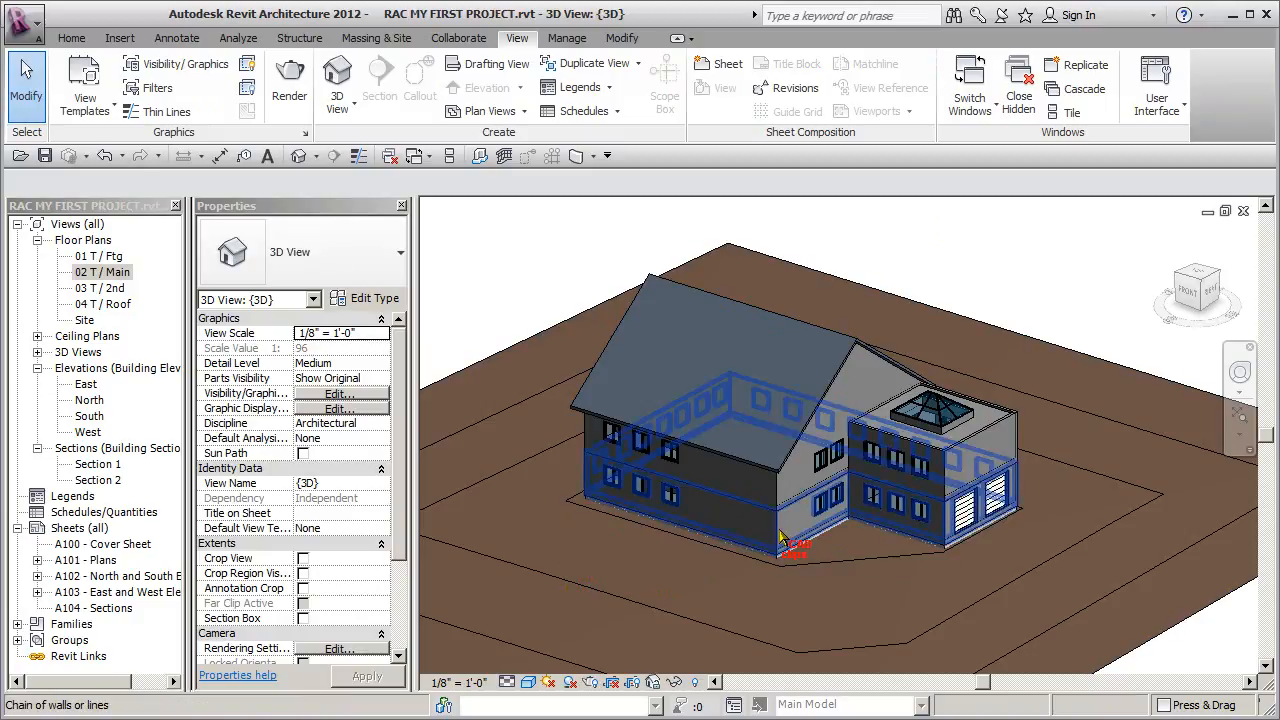
{"action": "left_click", "coordinate": [782, 540]}
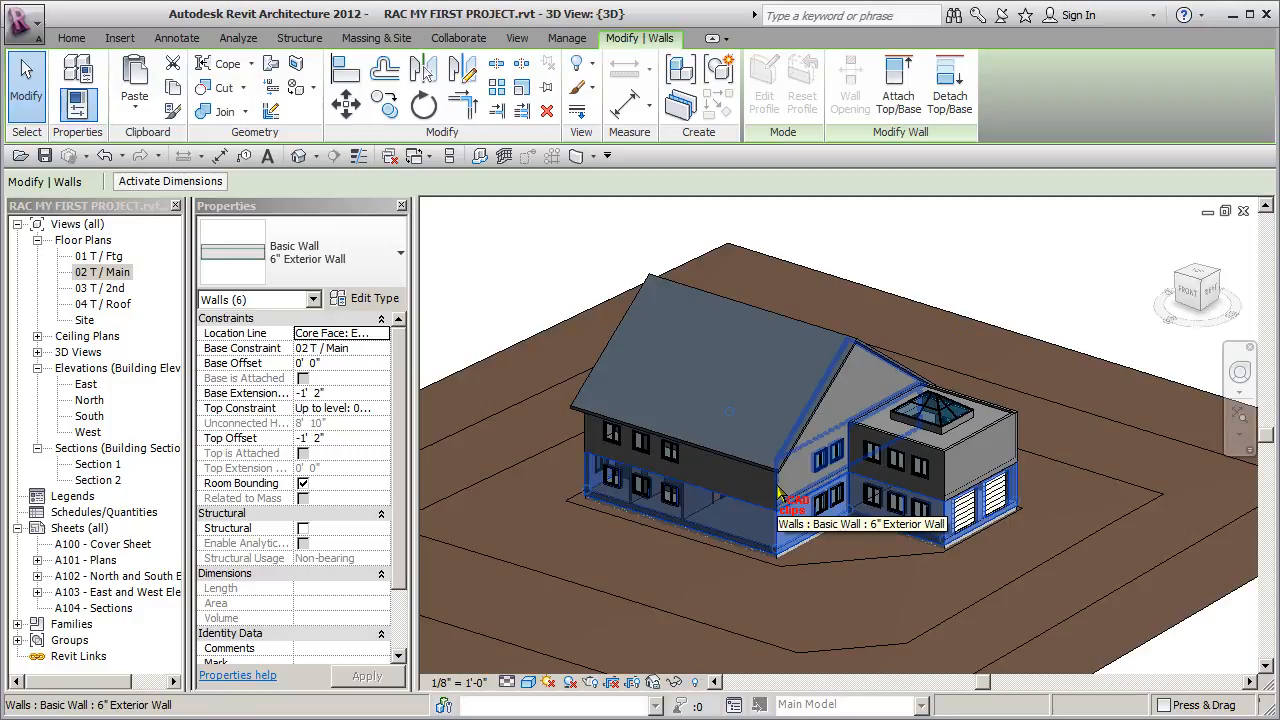
{"action": "key", "text": "Tab"}
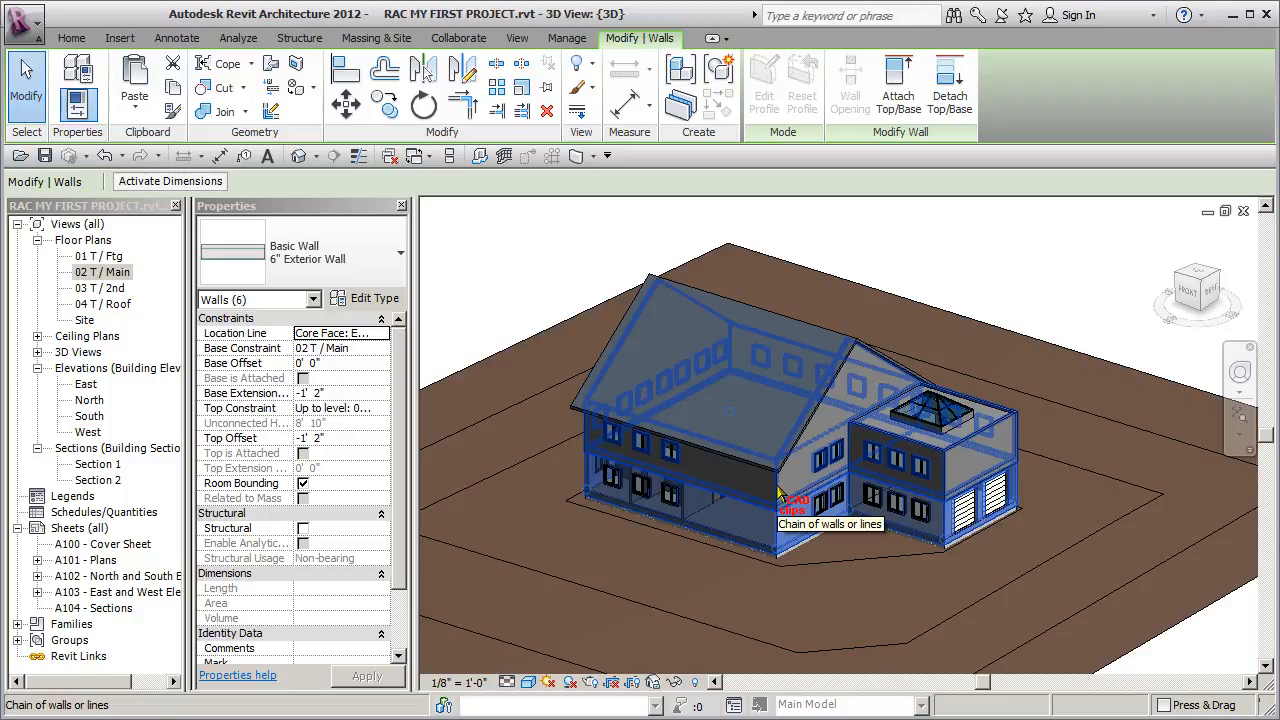
{"action": "left_click", "coordinate": [779, 495], "text": "ctrl"}
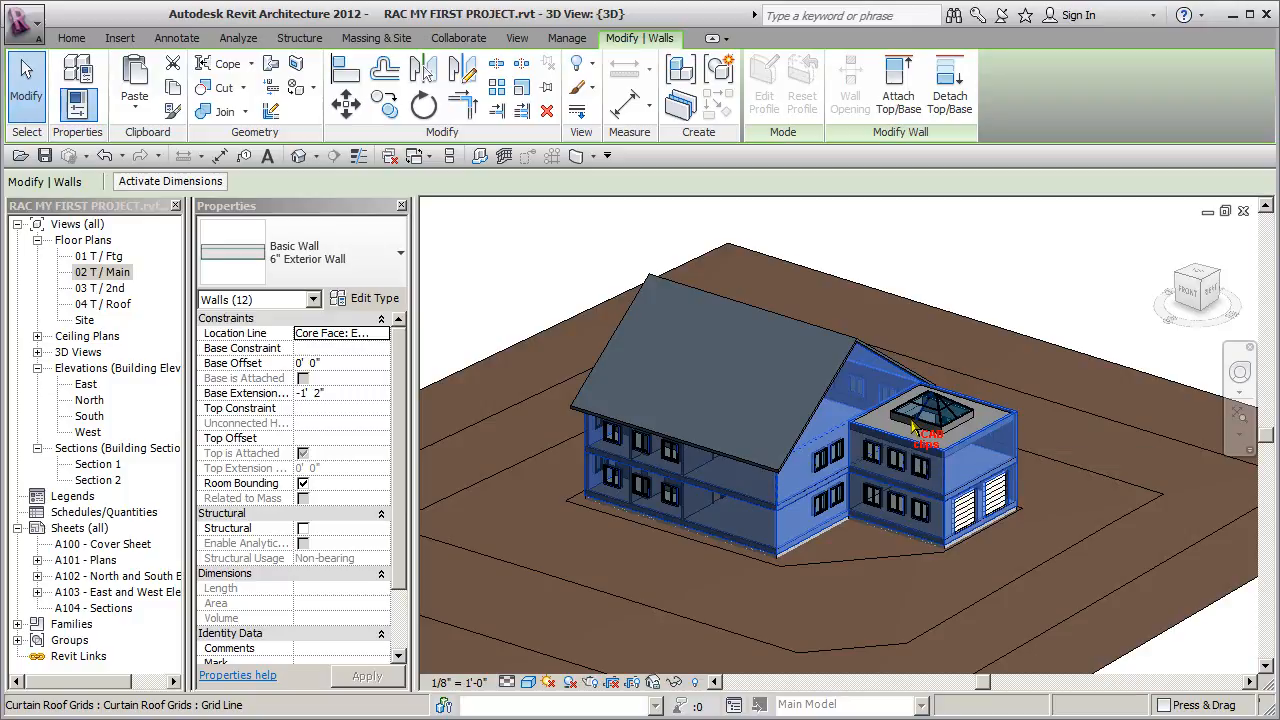
{"action": "left_click", "coordinate": [1022, 256]}
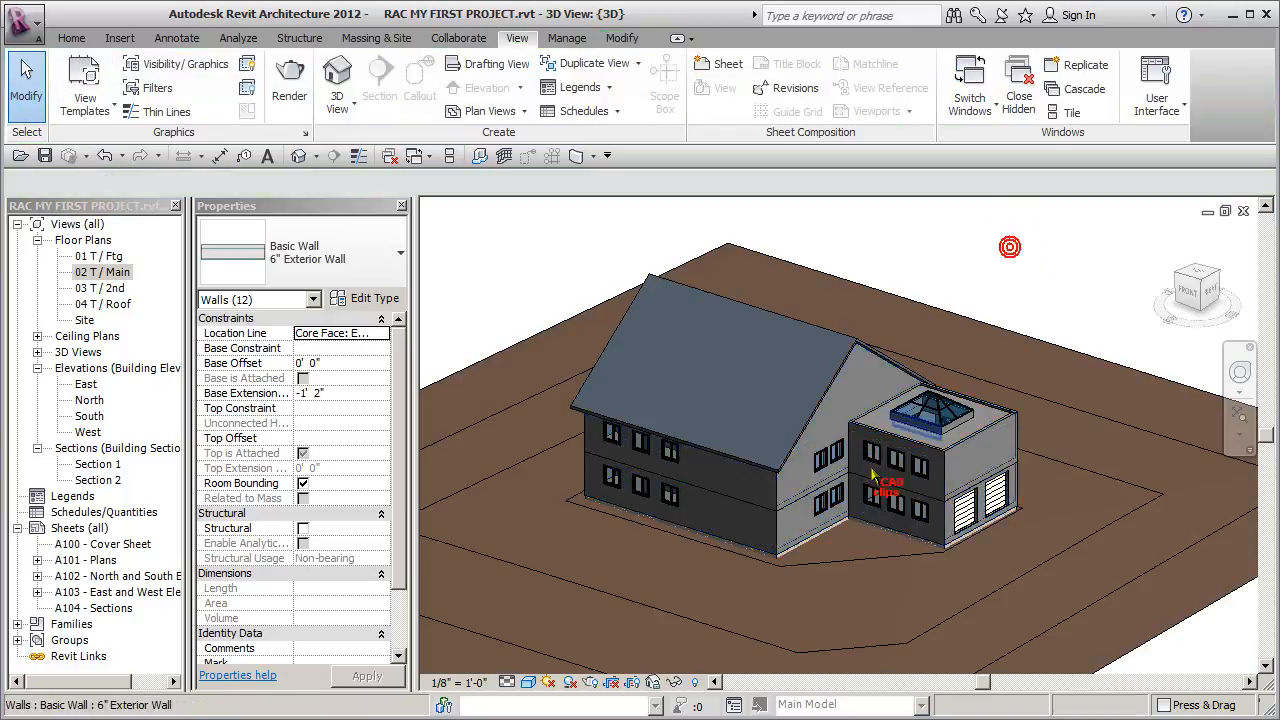
- Select the second-floor exterior wall chain and add the main-floor exterior wall chain to the same selection
{"action": "key", "text": "Tab"}
{"action": "left_click", "coordinate": [775, 540]}
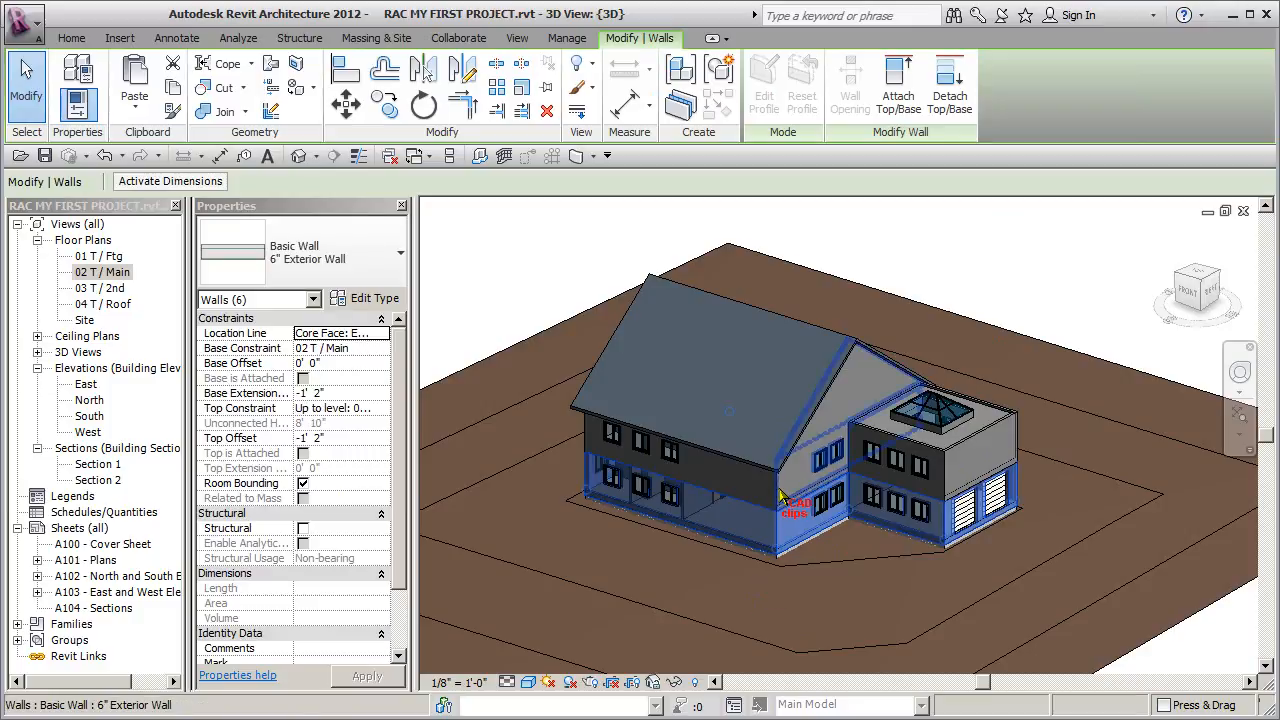
{"action": "key", "text": "Tab"}
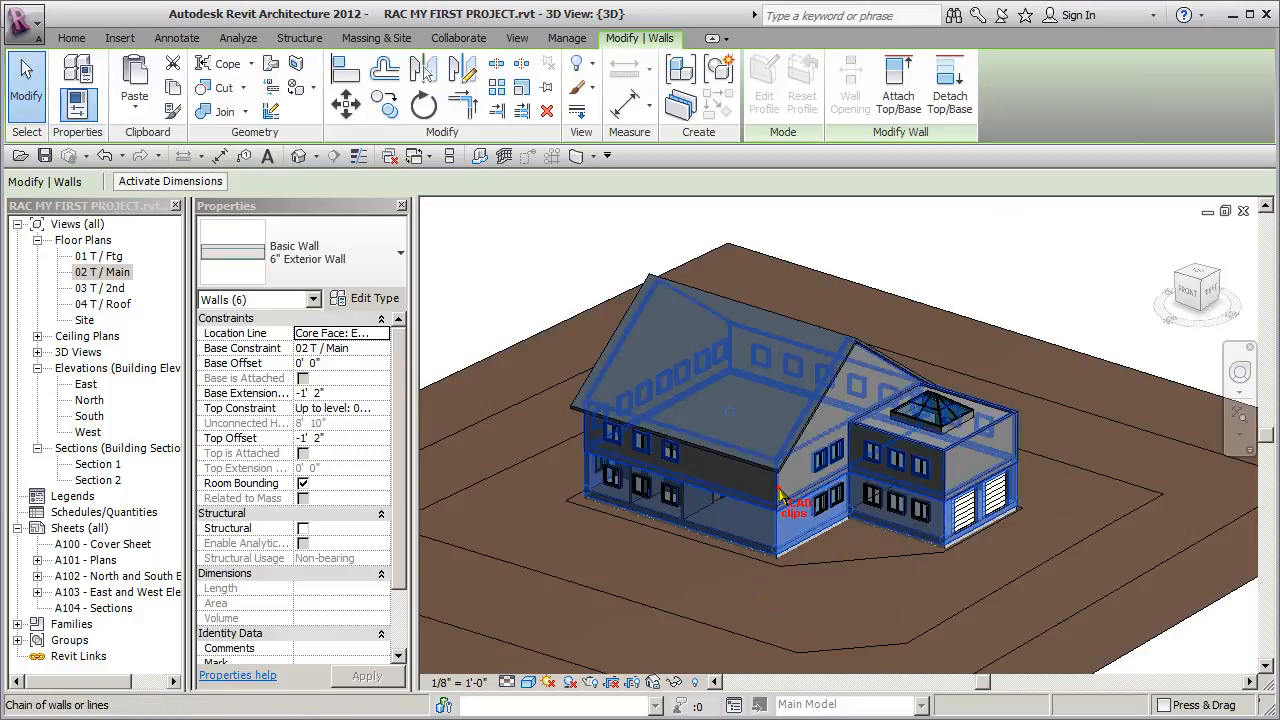
{"action": "left_click", "coordinate": [780, 510]}
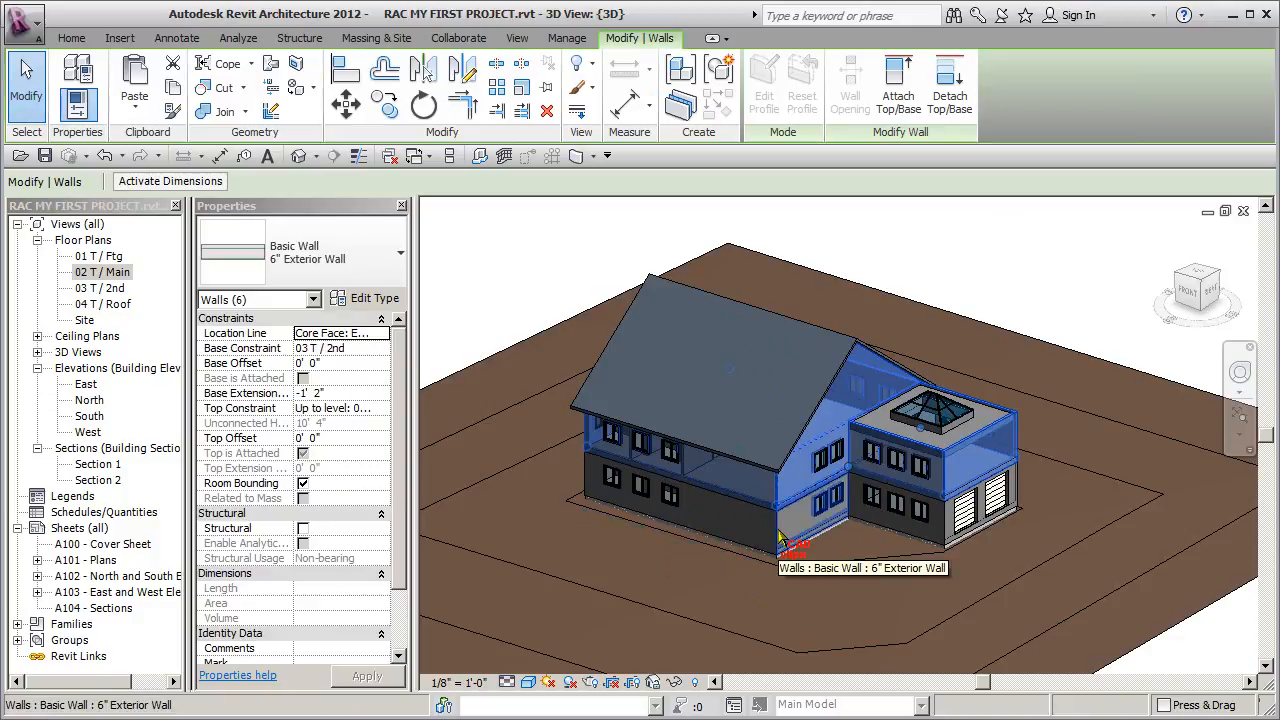
{"action": "key", "text": "Tab"}
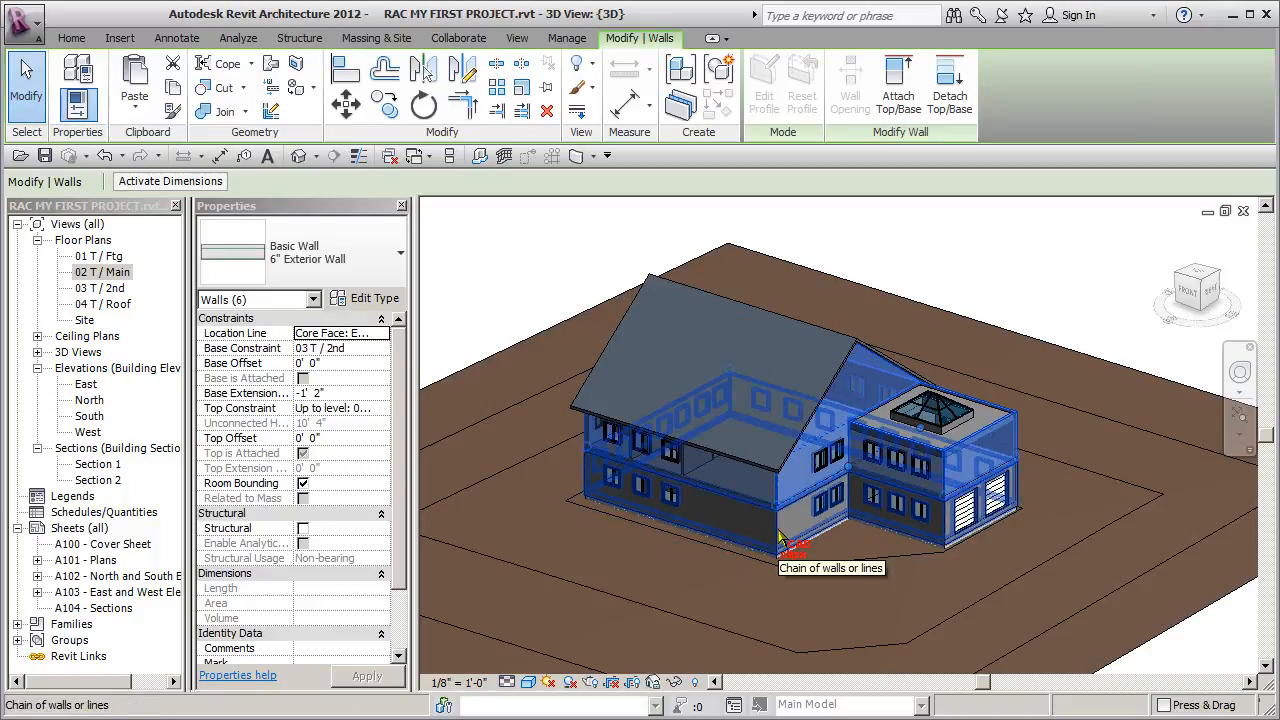
{"action": "left_click", "coordinate": [781, 538], "text": "ctrl"}
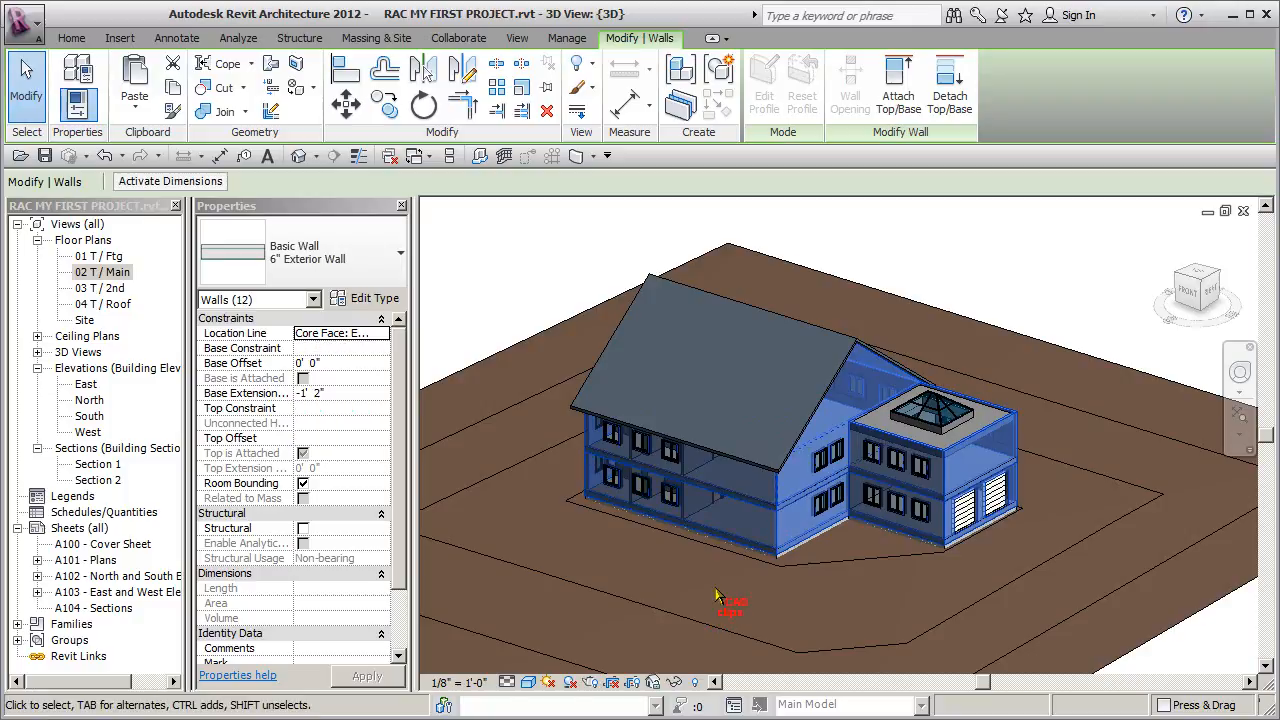
- Change the selected exterior walls to the Exterior - Brick on CMU type, and undo the type change
{"action": "left_click", "coordinate": [392, 272]}
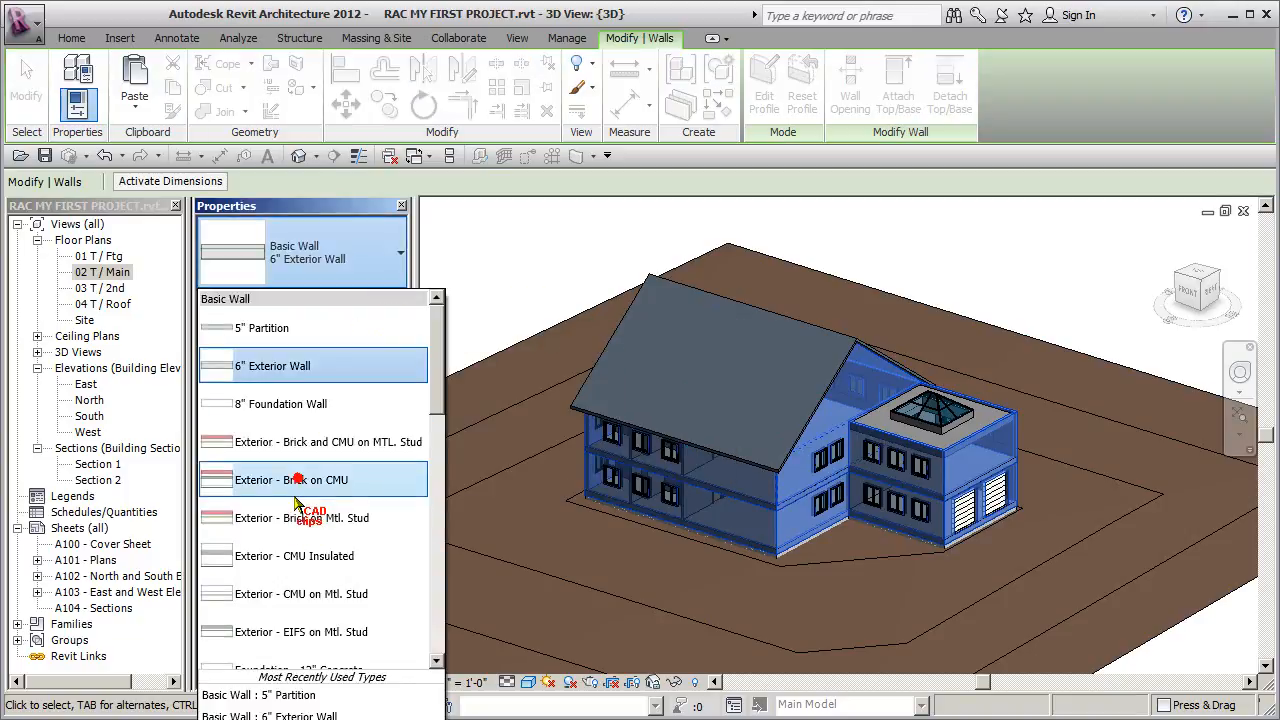
{"action": "key", "text": "Return"}
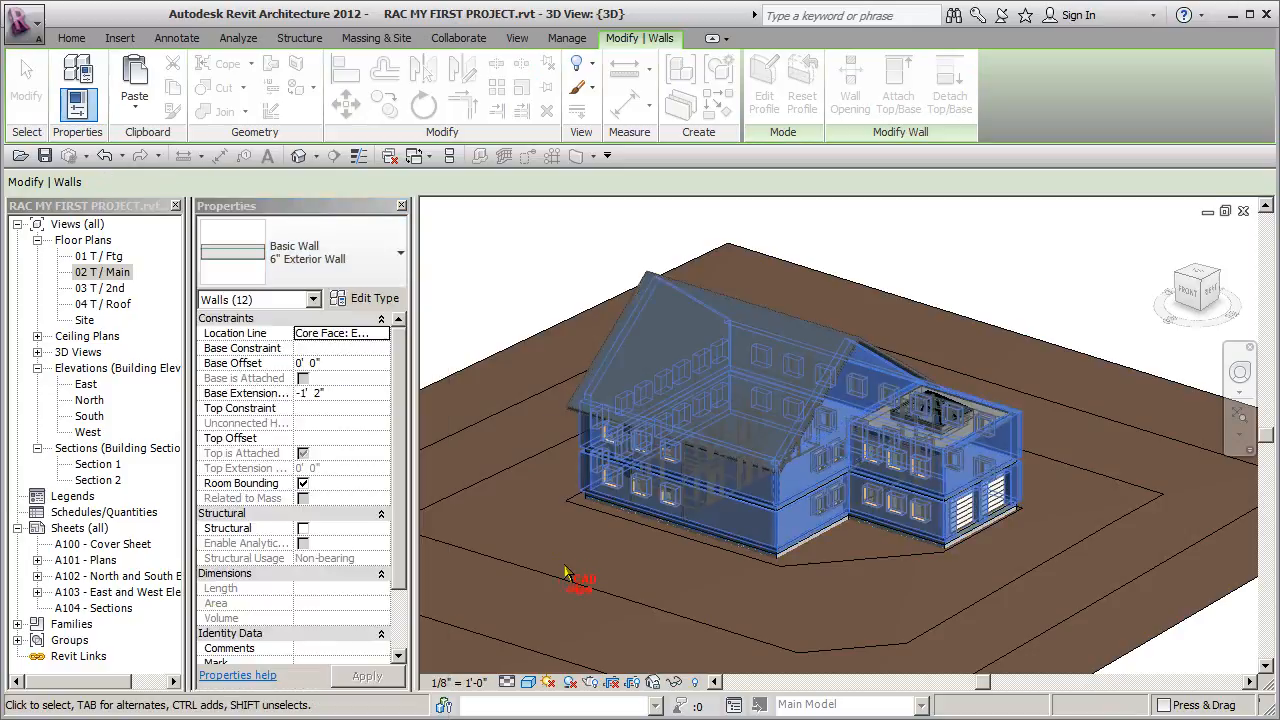
{"action": "key", "text": "Escape"}
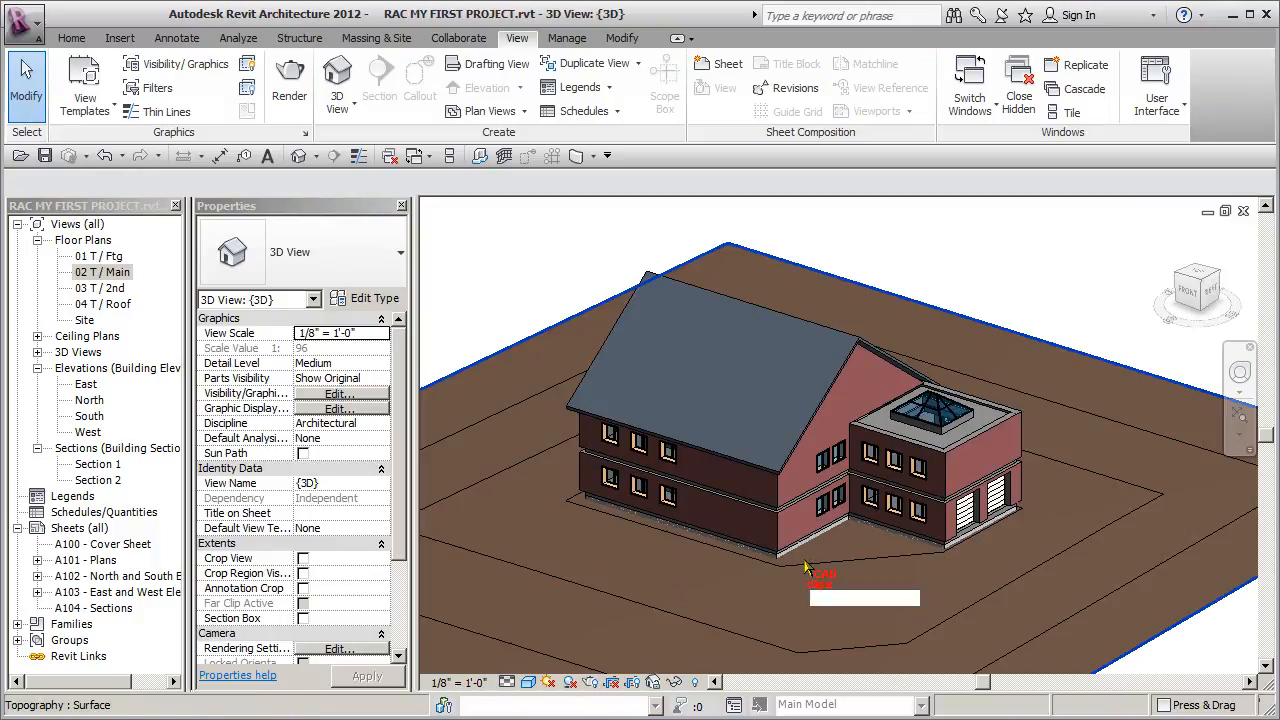
{"action": "left_click", "coordinate": [104, 155]}
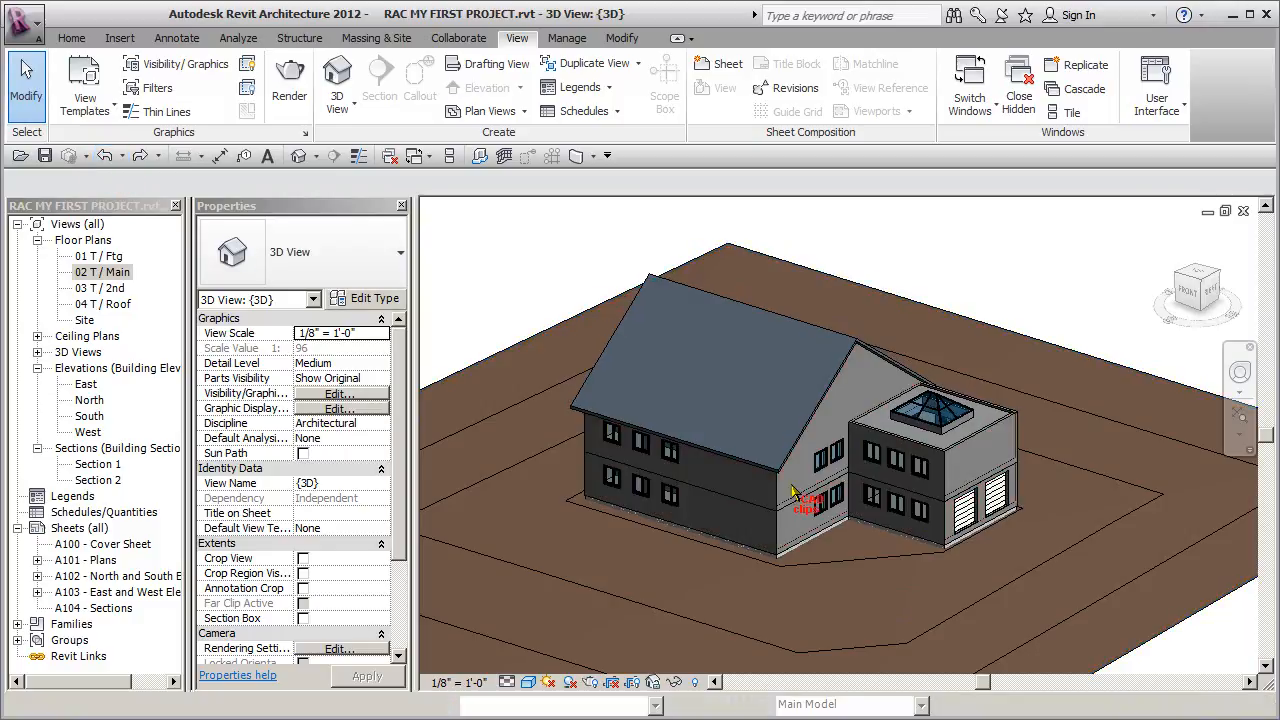
{"action": "middle_click_drag", "start_coordinate": [800, 548], "coordinate": [830, 520], "text": "shift"}
- Open the 02 T / Main floor plan and window-select the small rooms beside grid 1 between grids B and C
{"action": "double_click", "coordinate": [113, 272]}
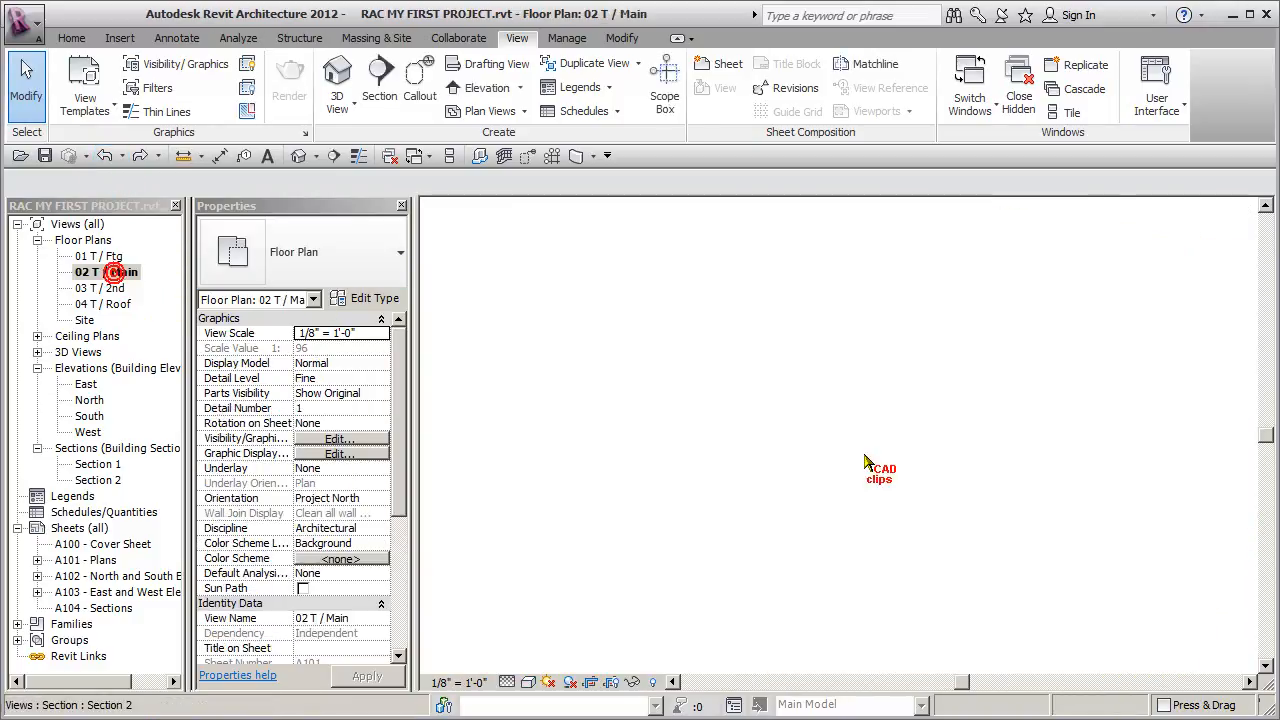
{"action": "scroll", "coordinate": [912, 478], "scroll_direction": "down", "scroll_amount": 1}
{"action": "middle_click_drag", "start_coordinate": [912, 475], "coordinate": [909, 446]}
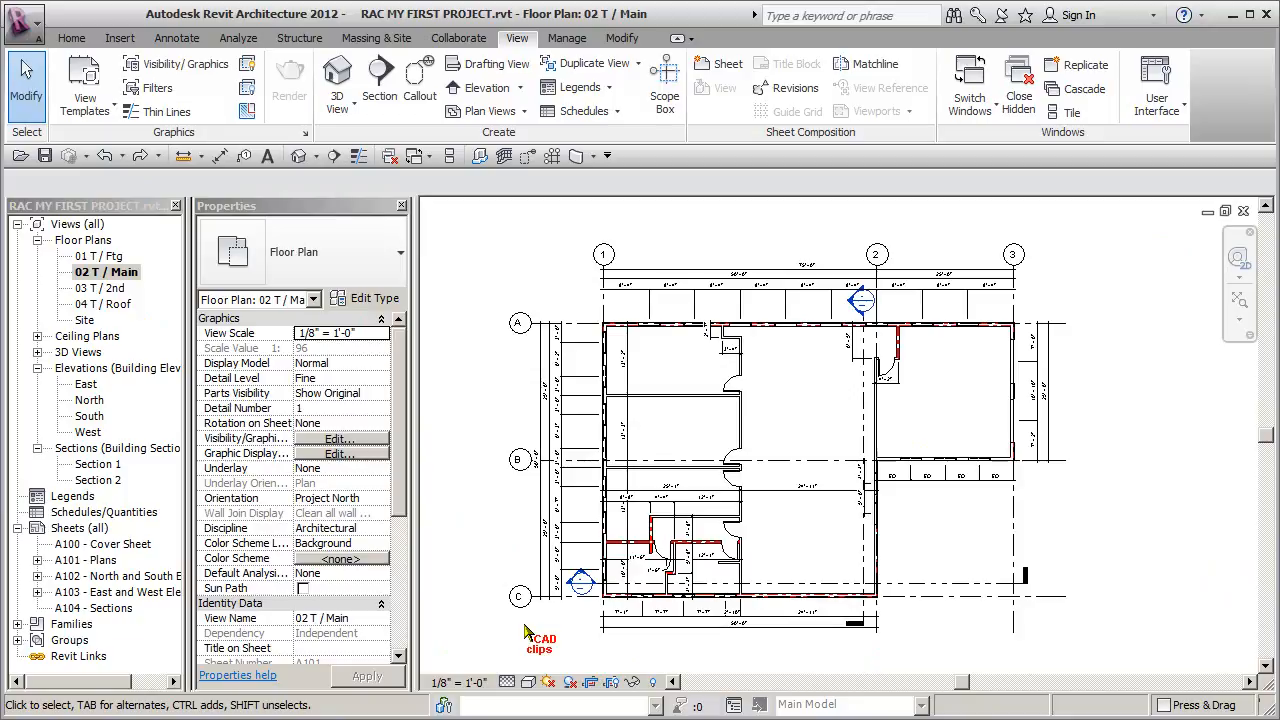
{"action": "left_click_drag", "start_coordinate": [516, 627], "coordinate": [768, 478]}
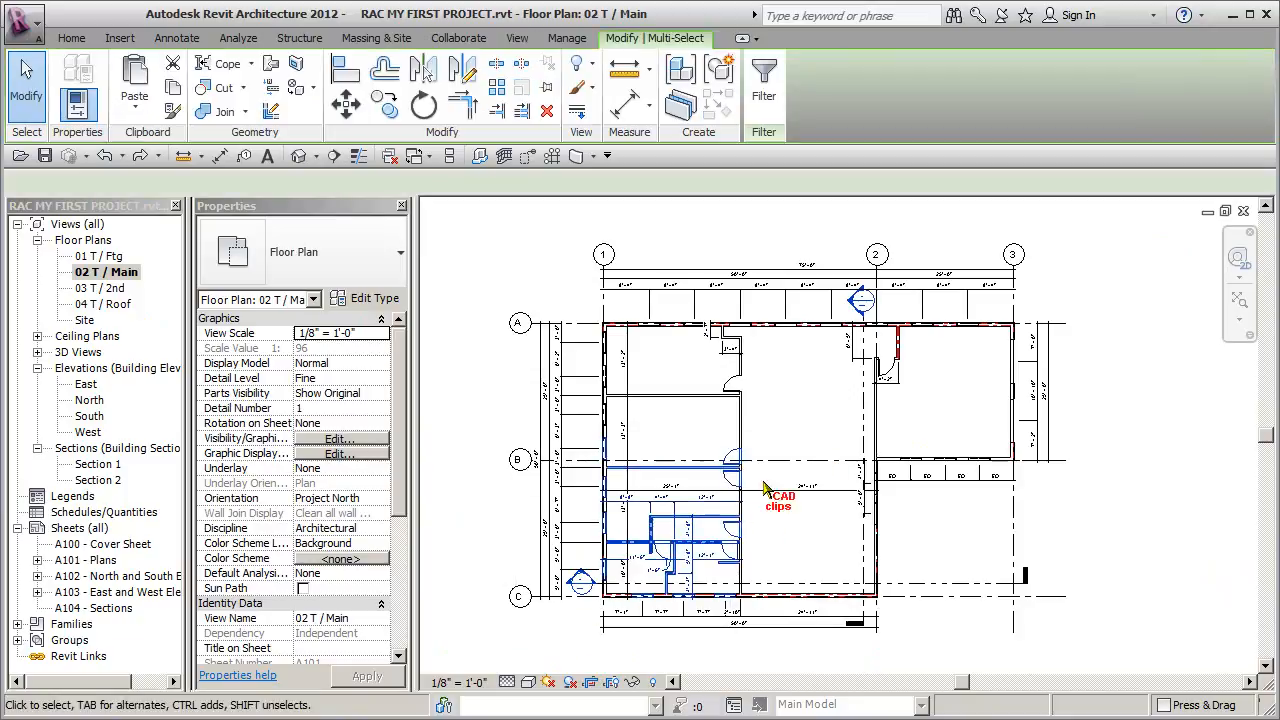
- Crossing-select the main floor plan's interior partitions, repeat with a larger crossing covering the exterior corner at A-3, and filter to Windows only
{"action": "left_click_drag", "start_coordinate": [801, 427], "coordinate": [693, 507]}
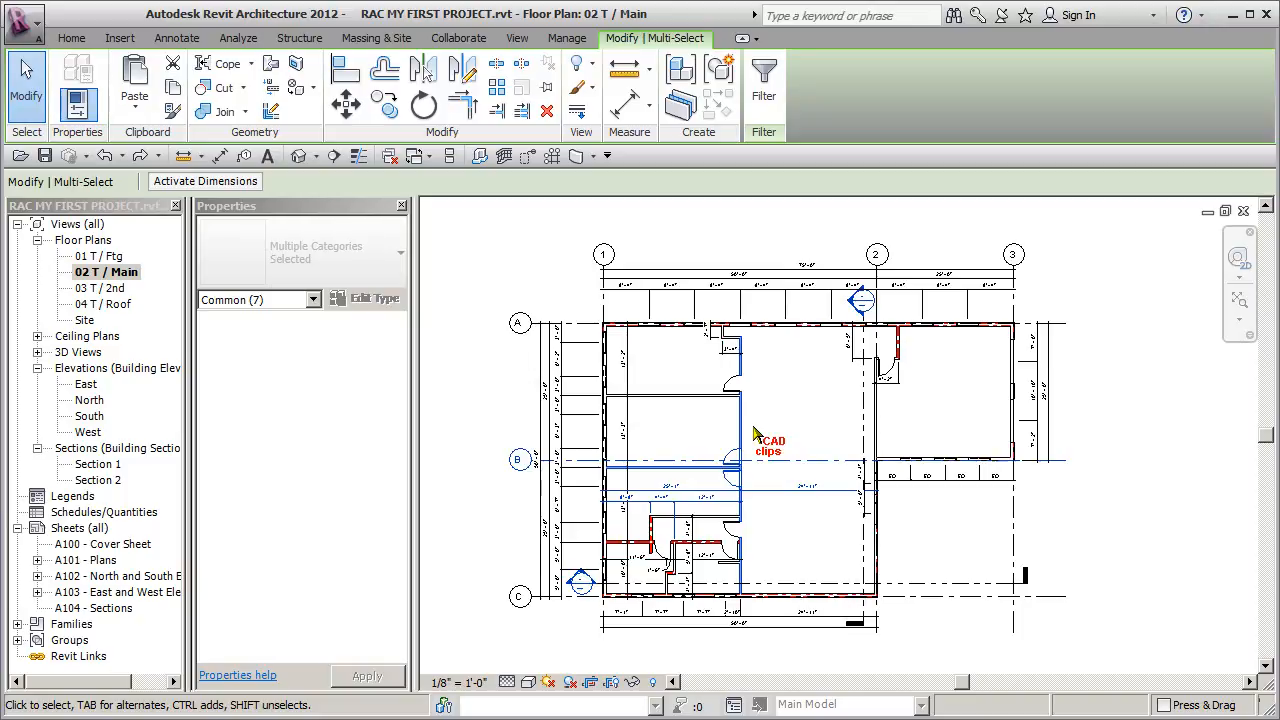
{"action": "left_click_drag", "start_coordinate": [1037, 290], "coordinate": [686, 521]}
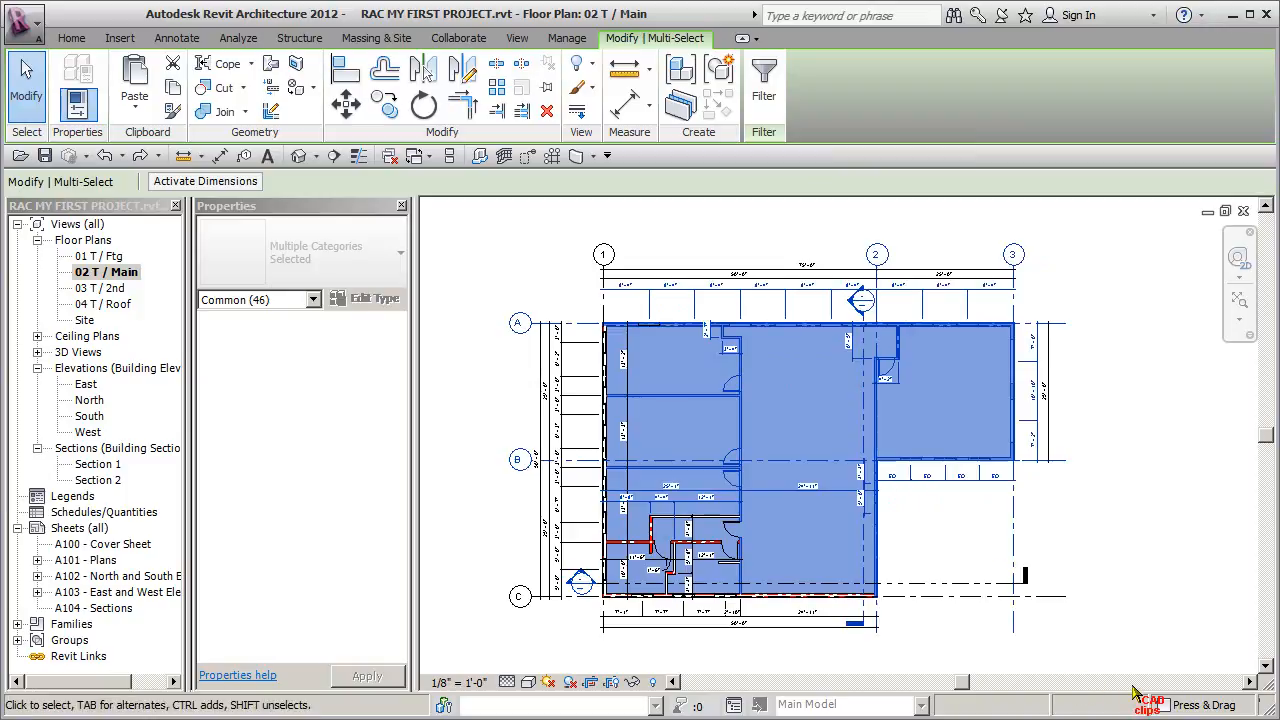
{"action": "left_click", "coordinate": [770, 80]}
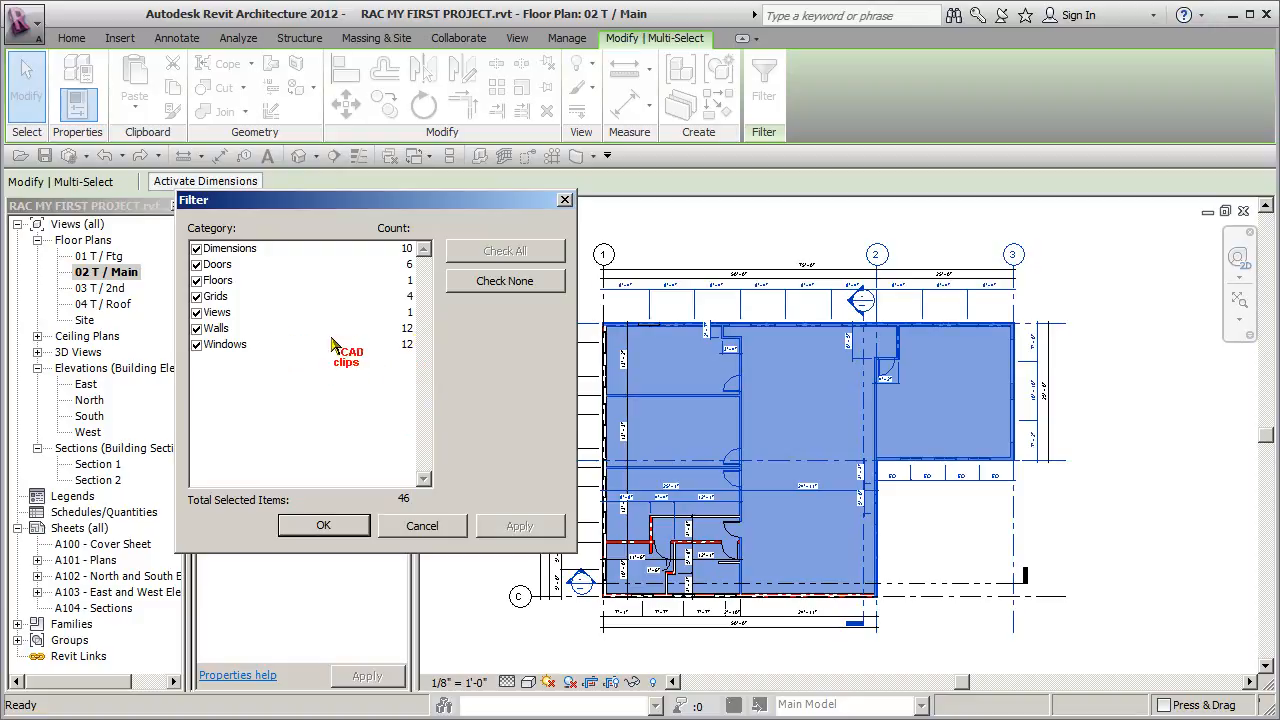
{"action": "left_click", "coordinate": [512, 282]}
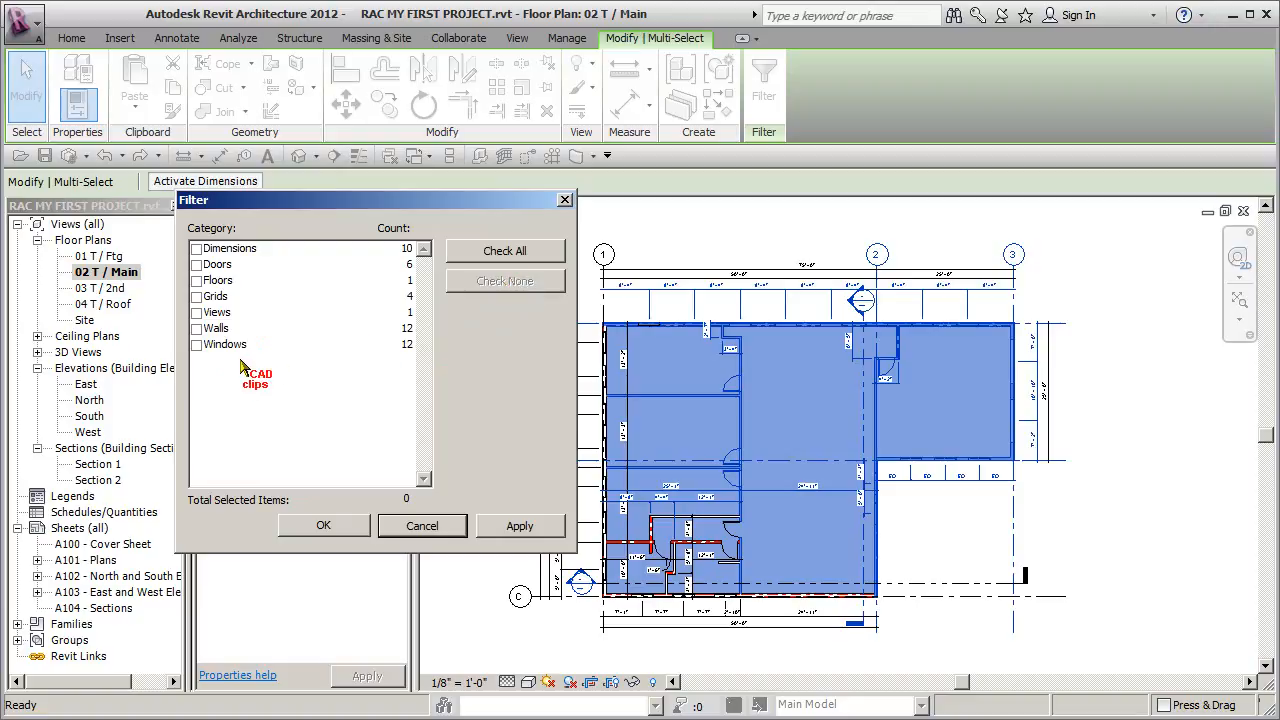
{"action": "left_click", "coordinate": [197, 345]}
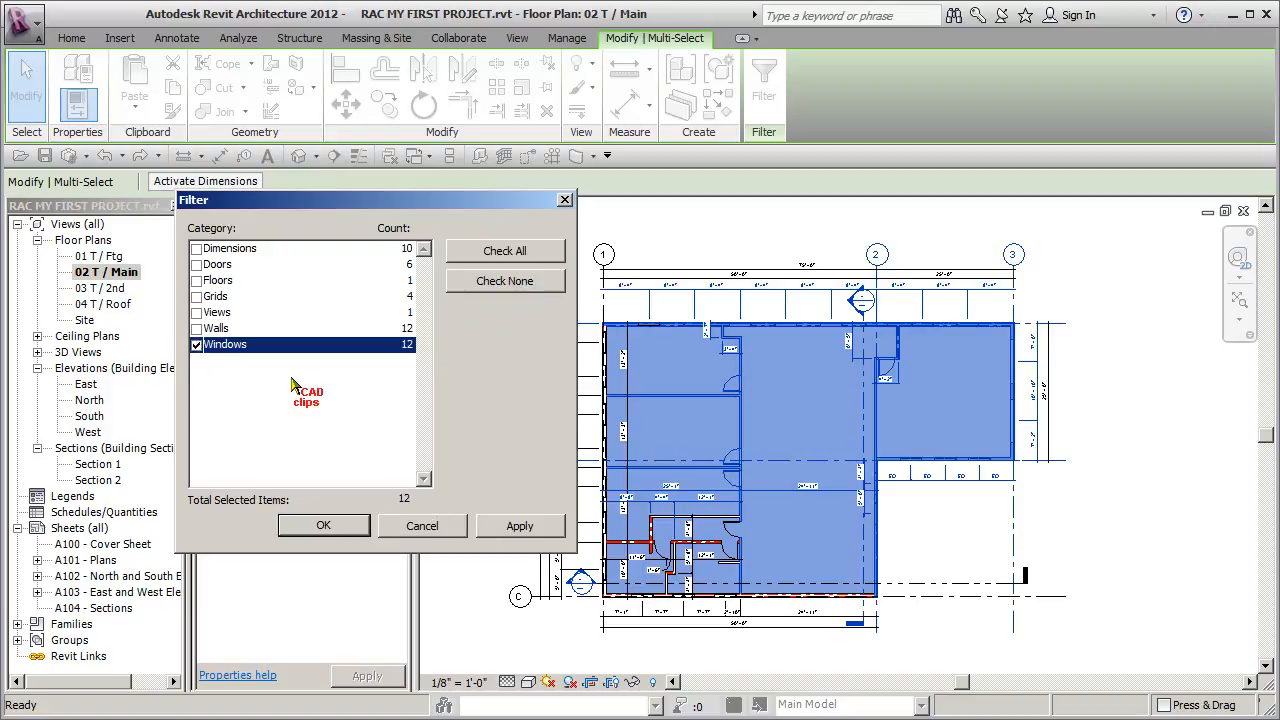
{"action": "left_click", "coordinate": [325, 524]}
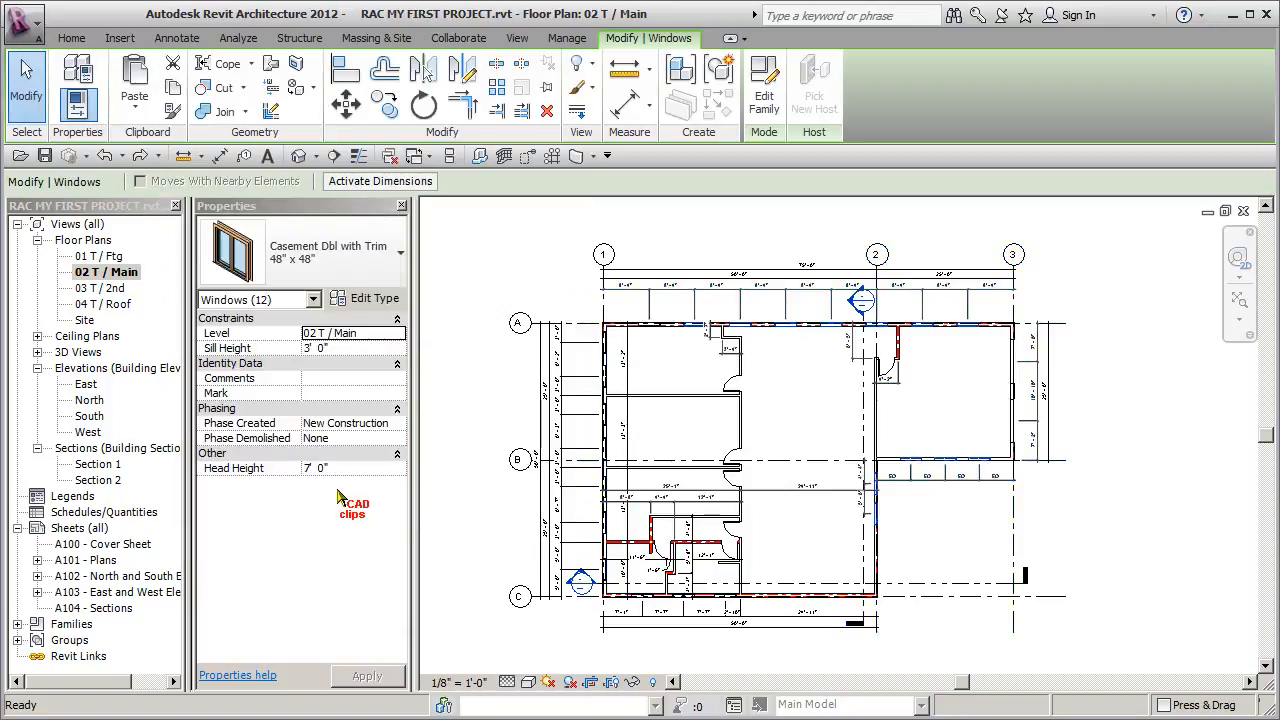
- Look through the available types for the selected windows and clear the selection without changing the type
{"action": "left_click", "coordinate": [335, 255]}
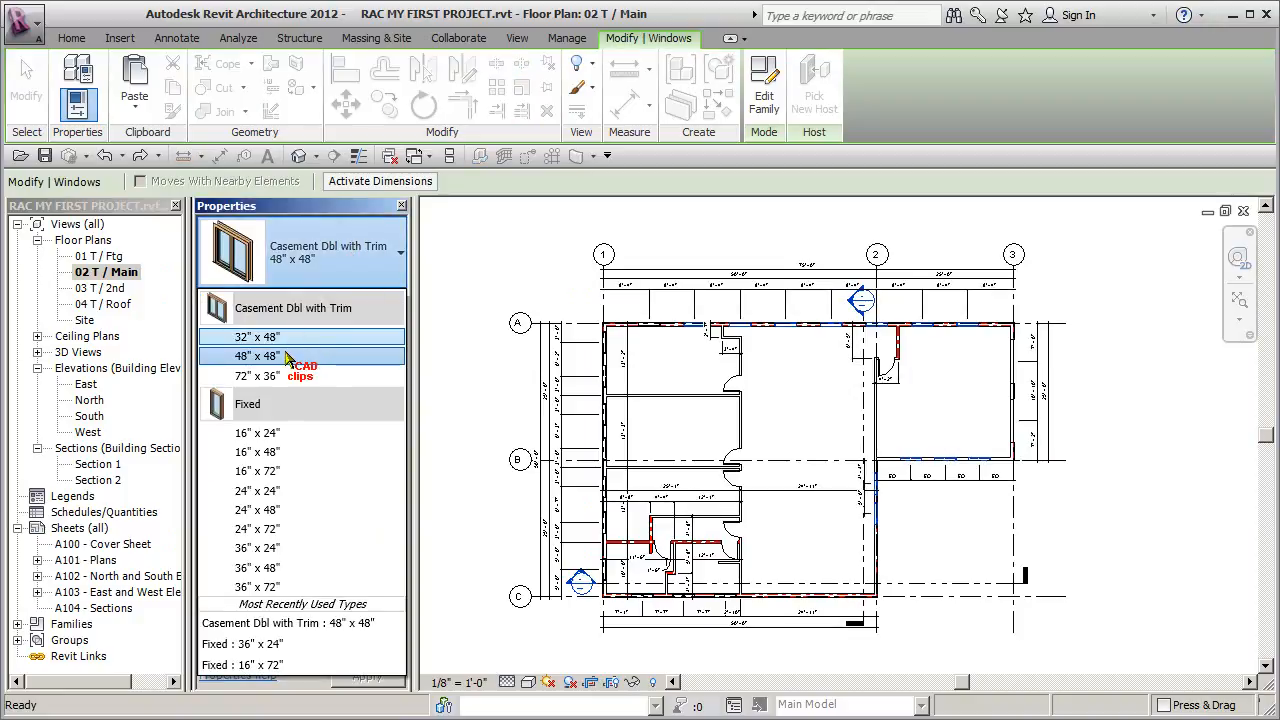
{"action": "left_click", "coordinate": [1190, 368]}
{"action": "left_click", "coordinate": [1103, 357]}
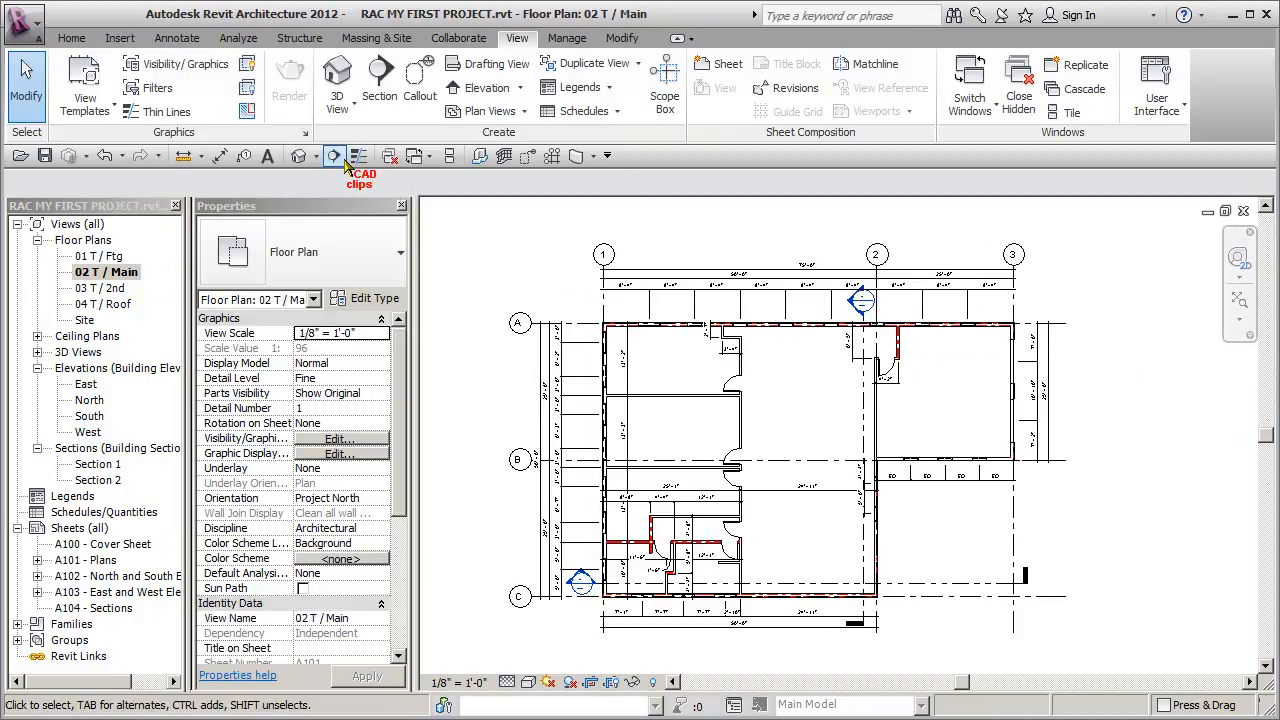
- Open the default 3D view and crossing-select elements across the building's large gable roof and front wall
{"action": "left_click", "coordinate": [298, 155]}
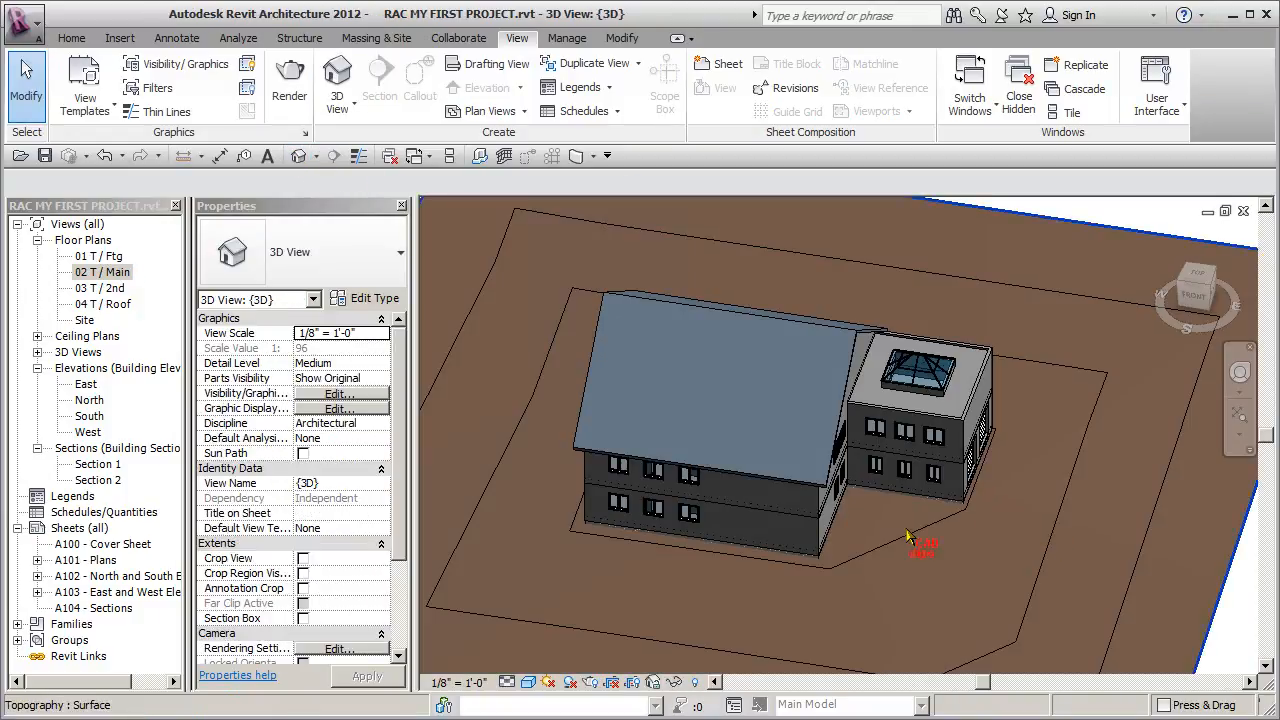
{"action": "scroll", "coordinate": [940, 475], "scroll_direction": "up", "scroll_amount": 3}
{"action": "scroll", "coordinate": [935, 480], "scroll_direction": "down", "scroll_amount": 3}
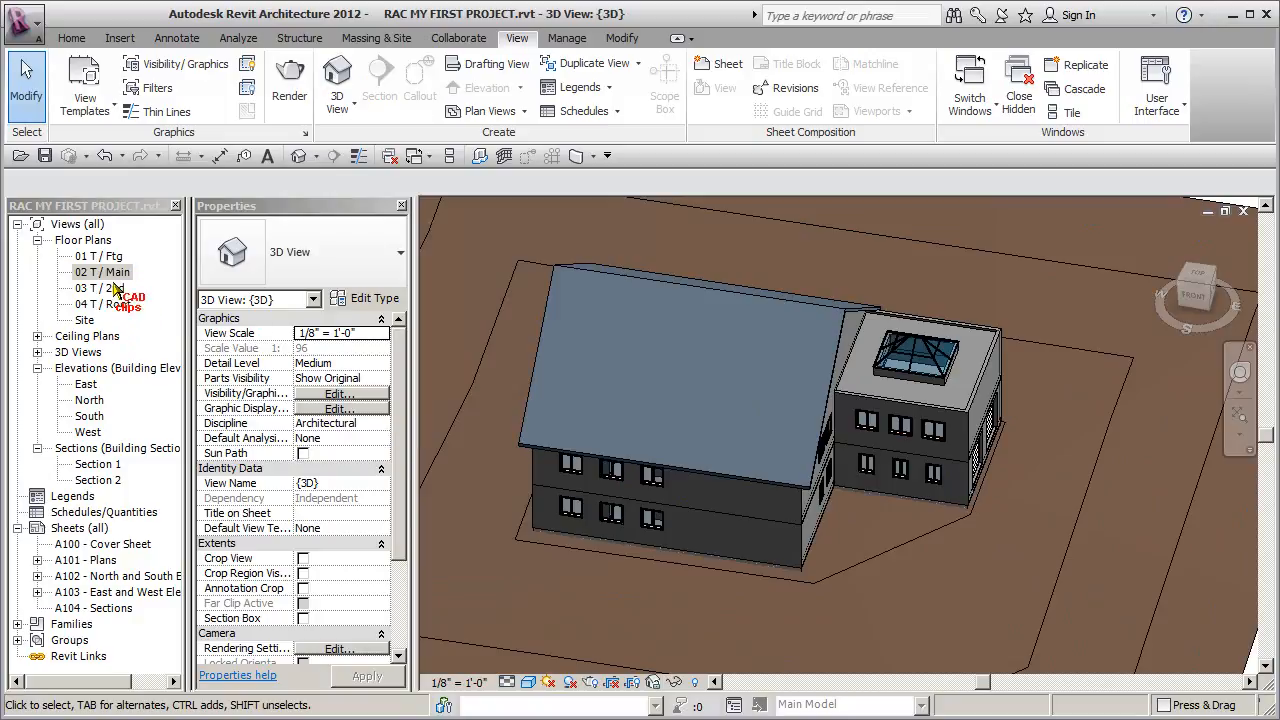
{"action": "left_click_drag", "start_coordinate": [760, 387], "coordinate": [582, 505]}
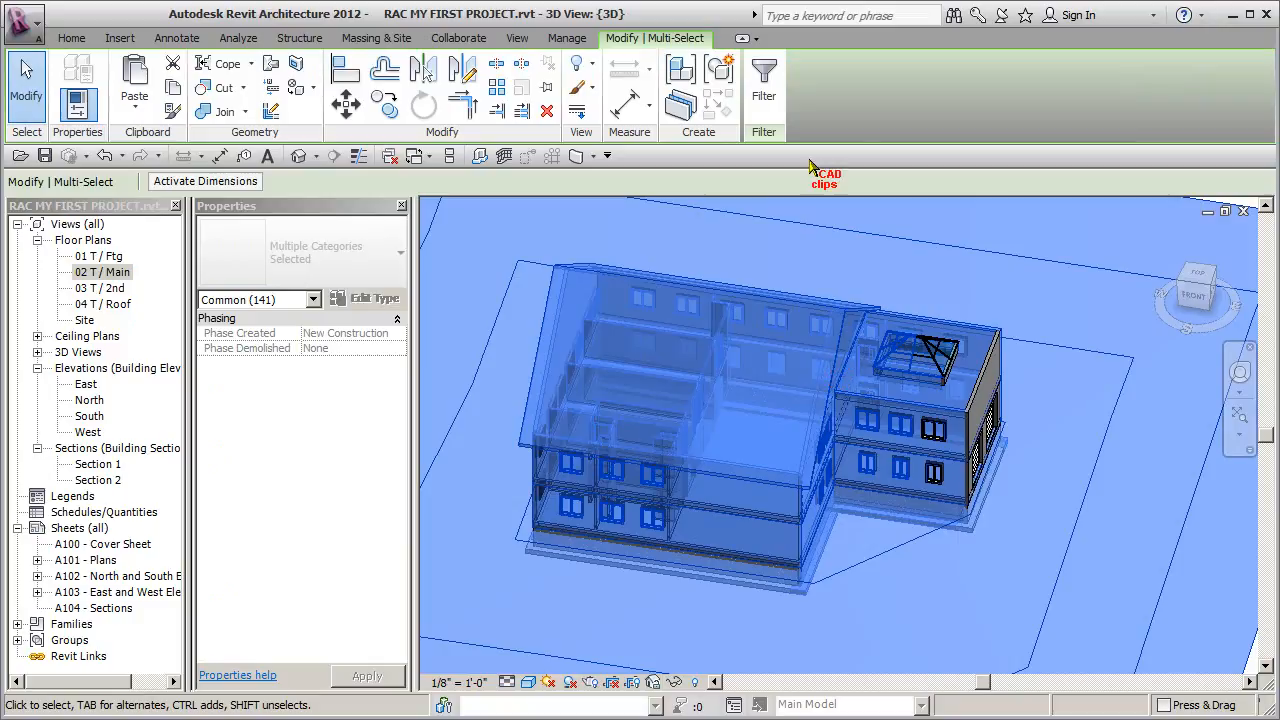
- Filter the 3D selection to Curtain Roof Grids, Curtain Wall Mullions, Doors, Floors and Roofs only
{"action": "left_click", "coordinate": [764, 82]}
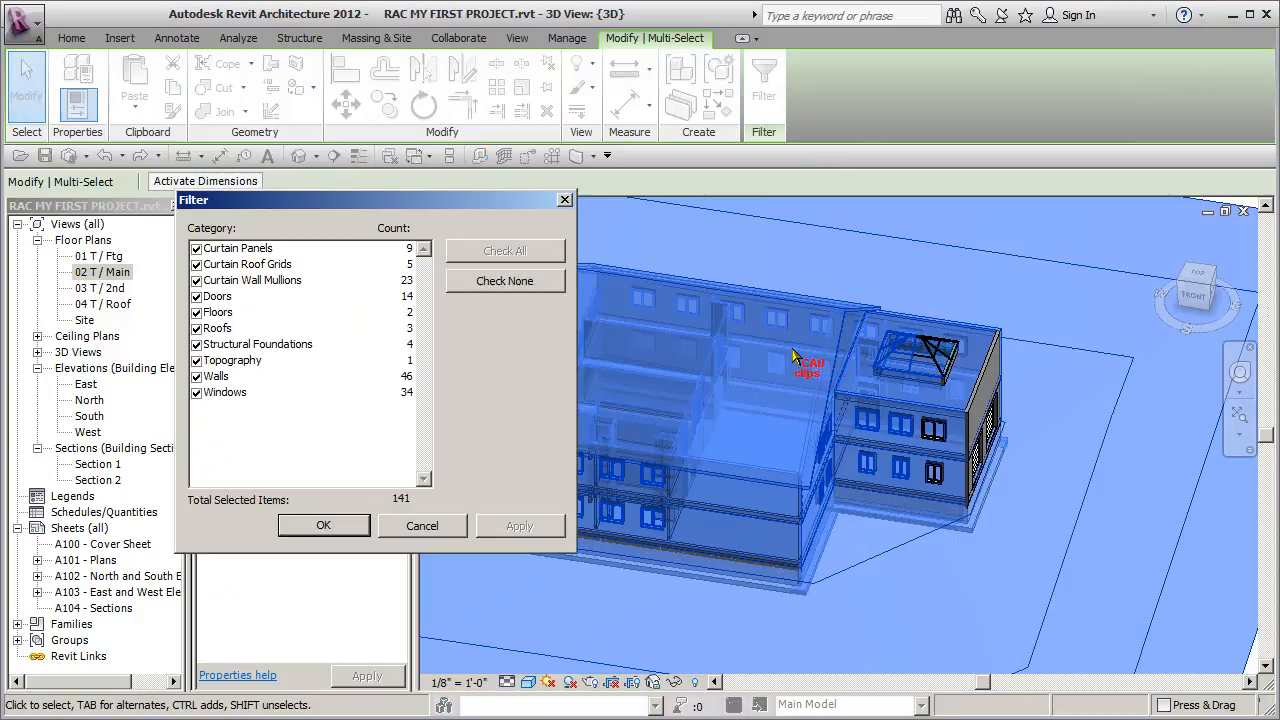
{"action": "left_click", "coordinate": [478, 281]}
{"action": "left_click", "coordinate": [196, 312]}
{"action": "left_click", "coordinate": [196, 296]}
{"action": "left_click", "coordinate": [196, 280]}
{"action": "left_click", "coordinate": [196, 264]}
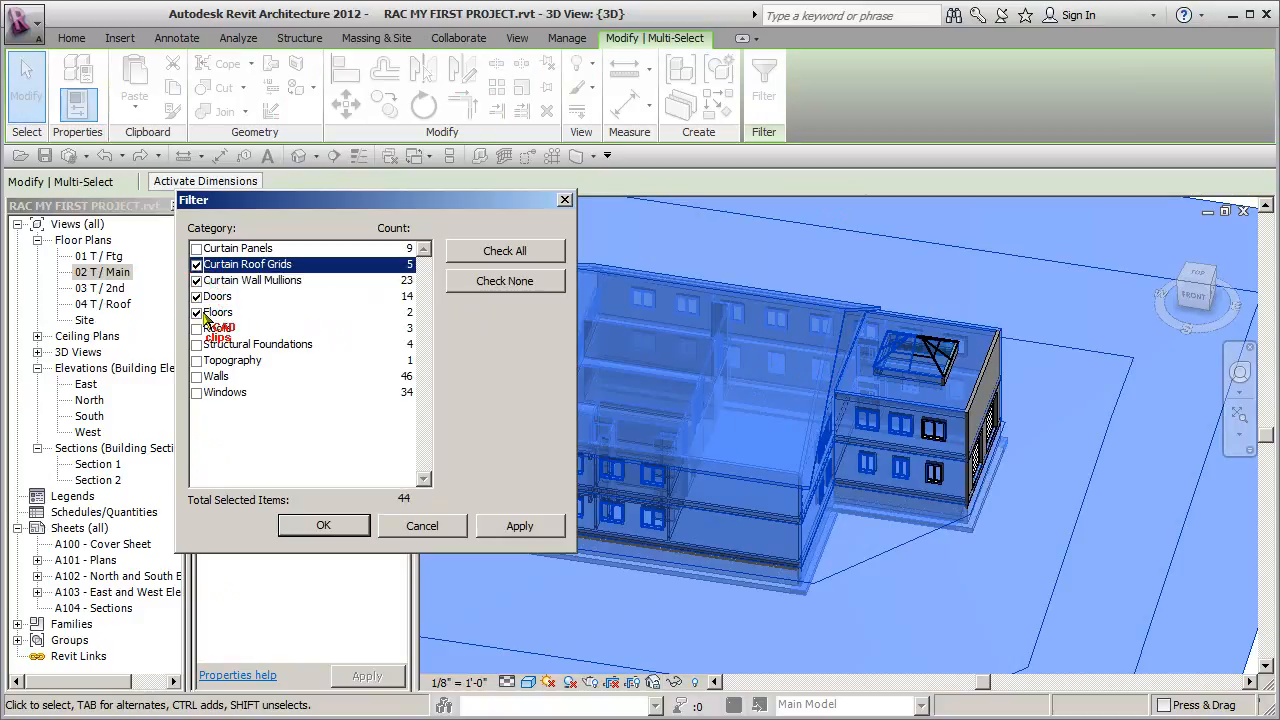
{"action": "left_click", "coordinate": [207, 316]}
{"action": "left_click", "coordinate": [197, 328]}
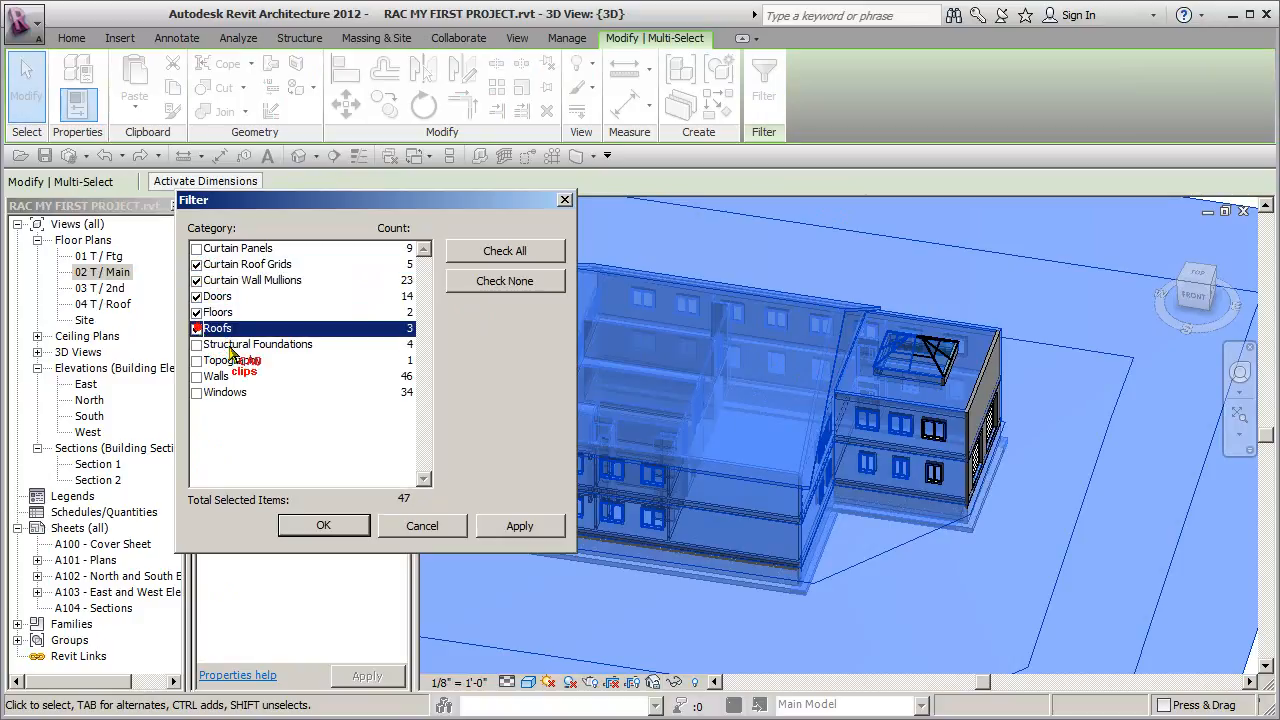
{"action": "left_click", "coordinate": [323, 525]}
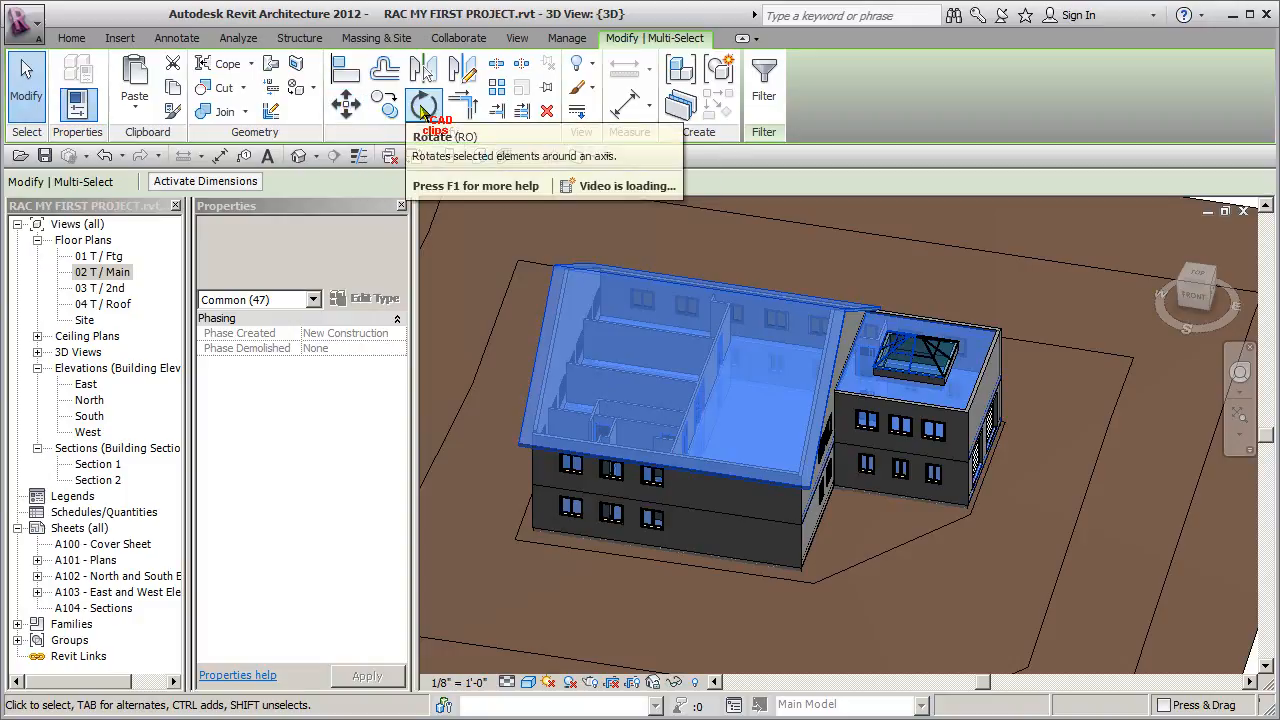
- View the hide-in-view options for the filtered elements, clear the selection and view the building from a lower angle
{"action": "left_click", "coordinate": [580, 64]}
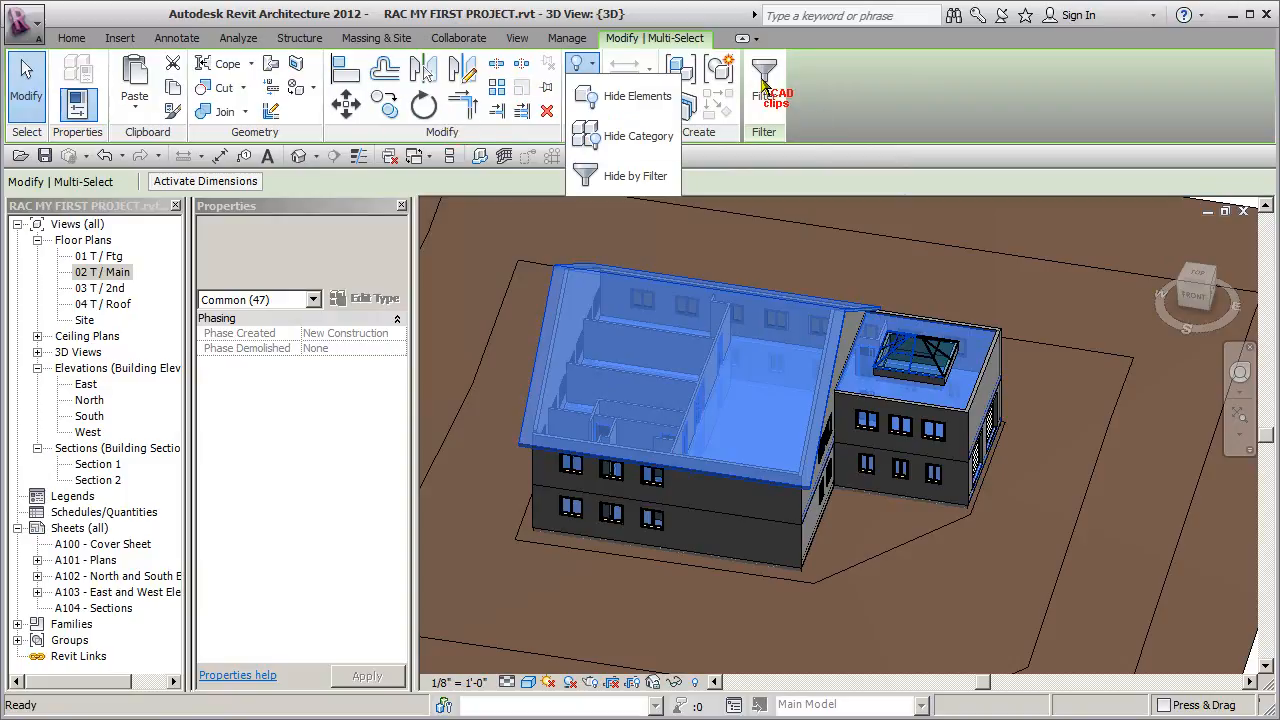
{"action": "left_click", "coordinate": [838, 168]}
{"action": "left_click", "coordinate": [908, 265]}
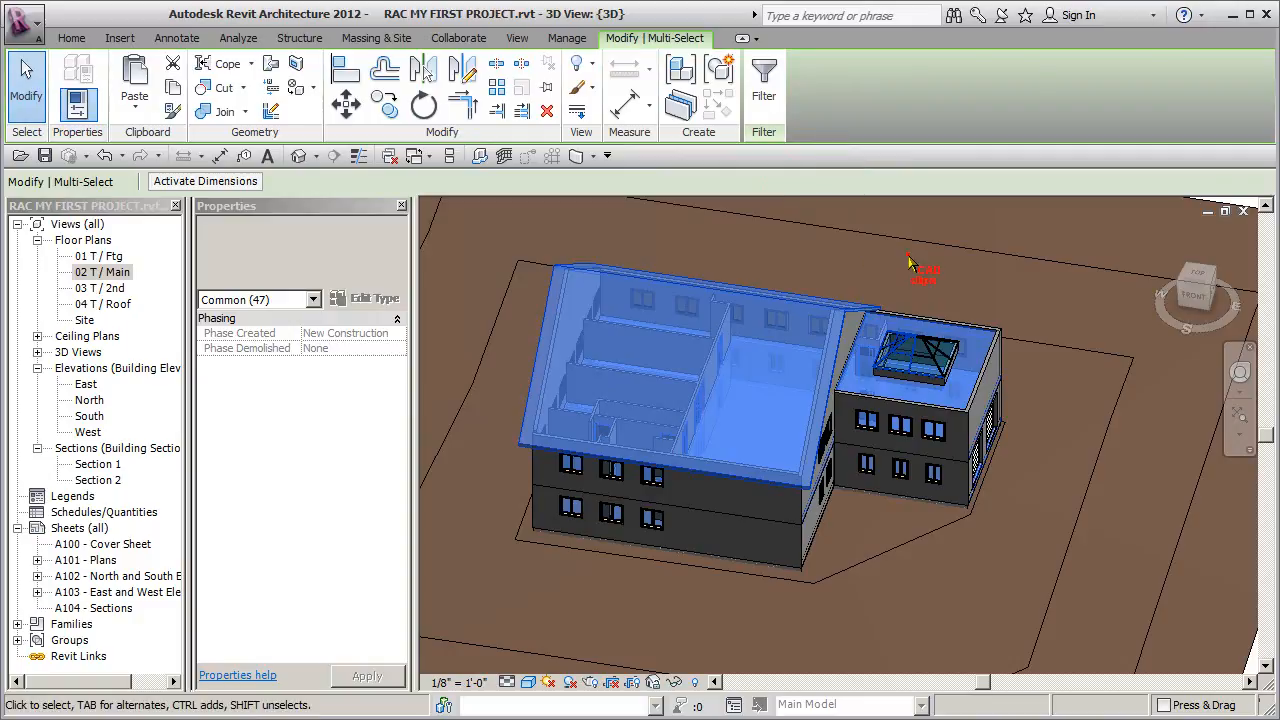
{"action": "middle_click_drag", "start_coordinate": [975, 455], "coordinate": [948, 370], "text": "shift"}
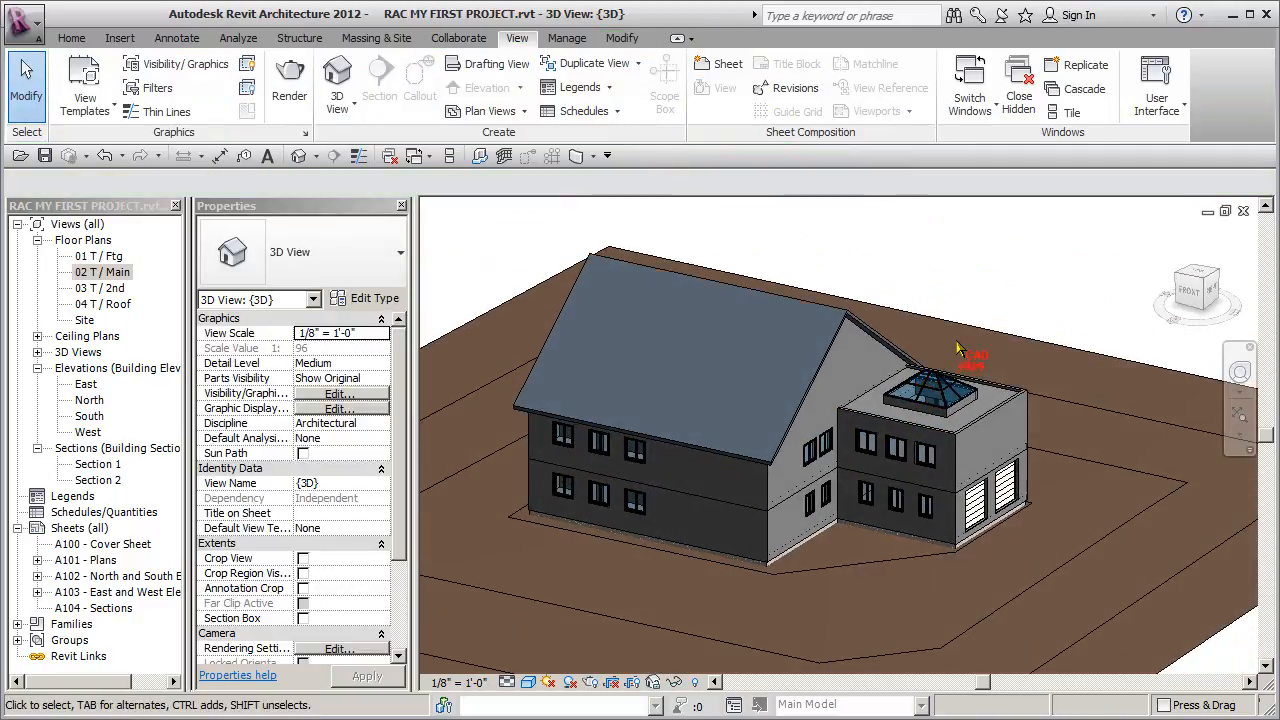